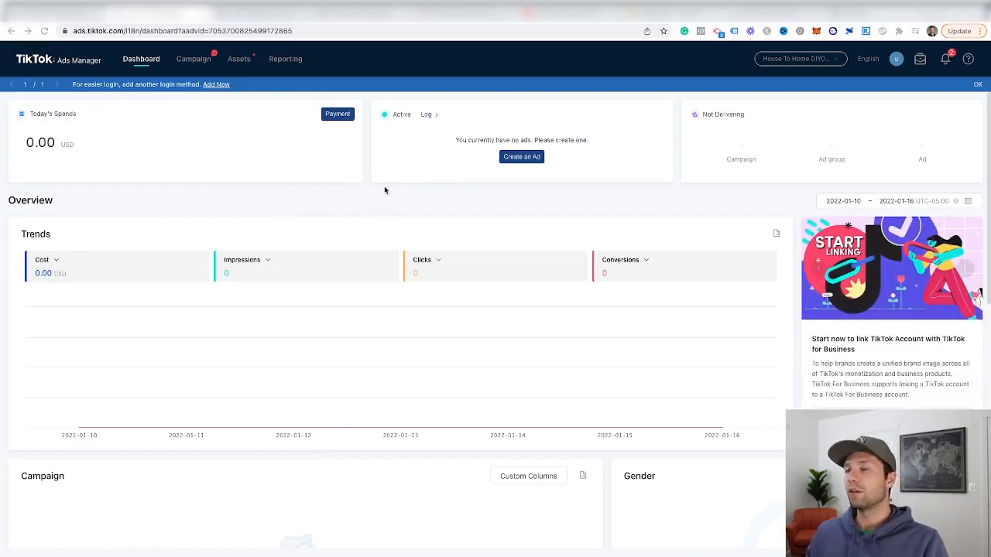
Open the web events management page in the Events Manager
mouse_move(243, 65)
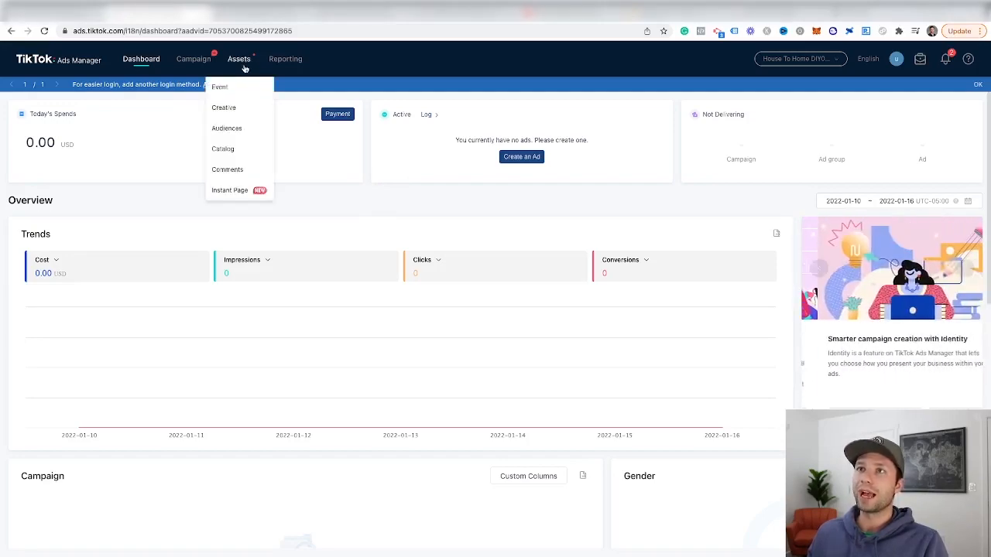
click(234, 90)
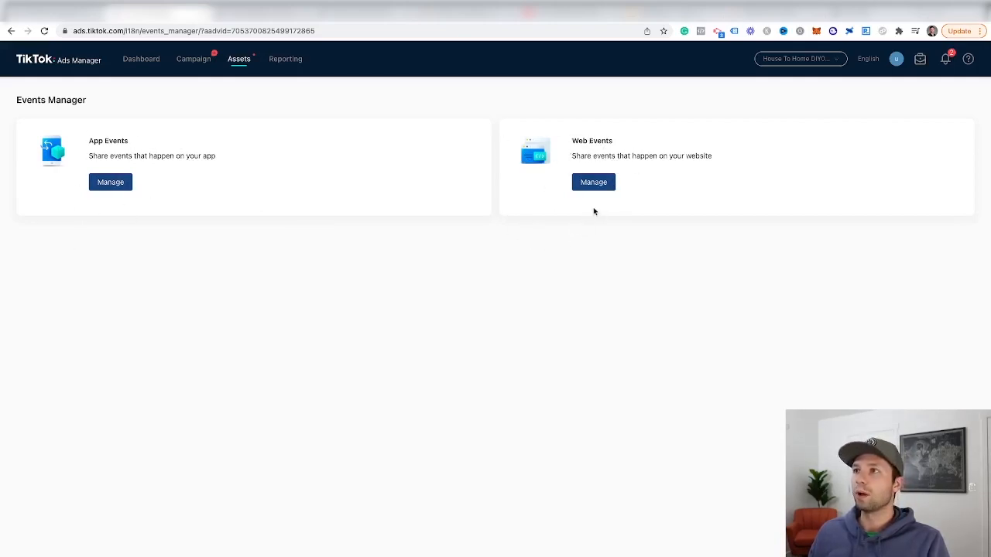
click(591, 184)
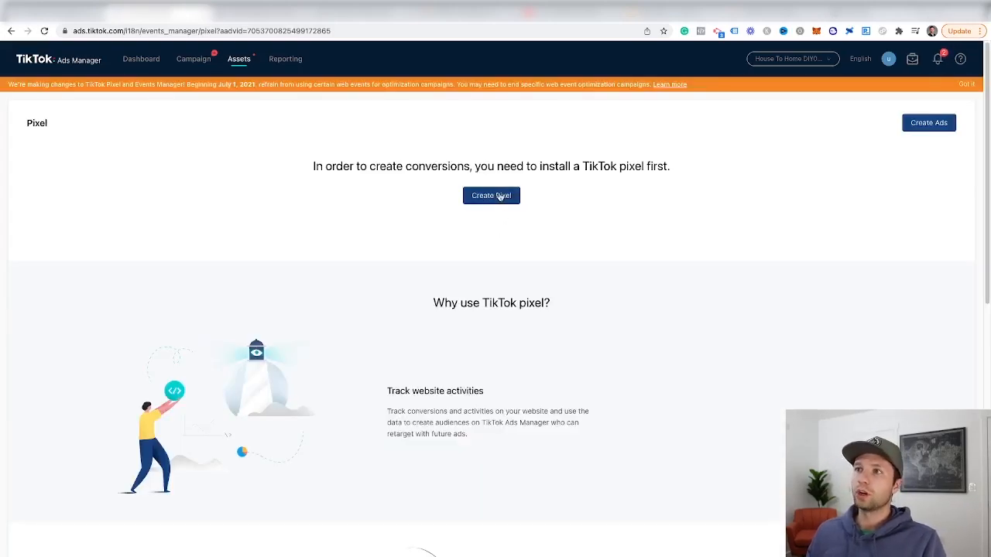
Create a pixel named "Test Pixel" with manual code installation and Standard Mode for events setup
click(485, 198)
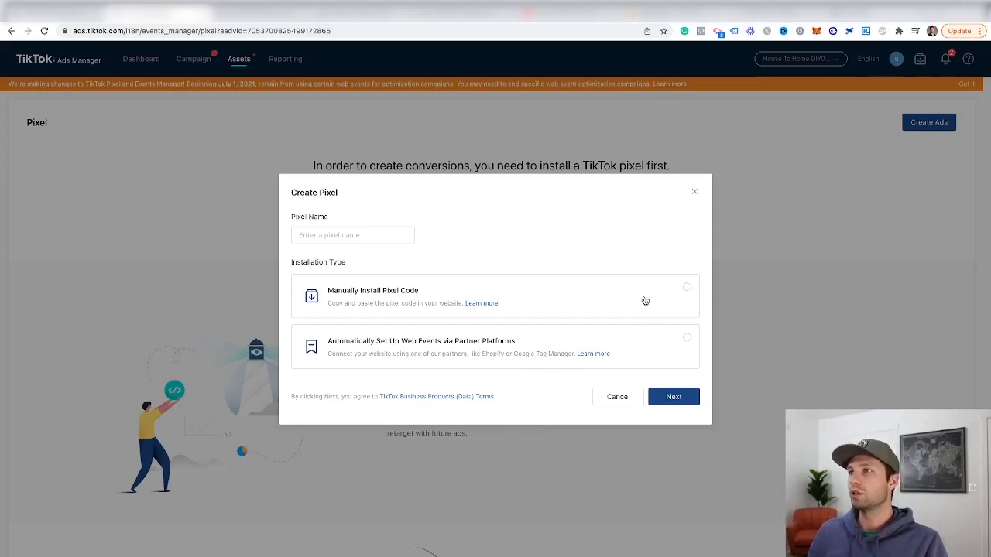
click(686, 291)
click(348, 234)
text(Test Pixel)
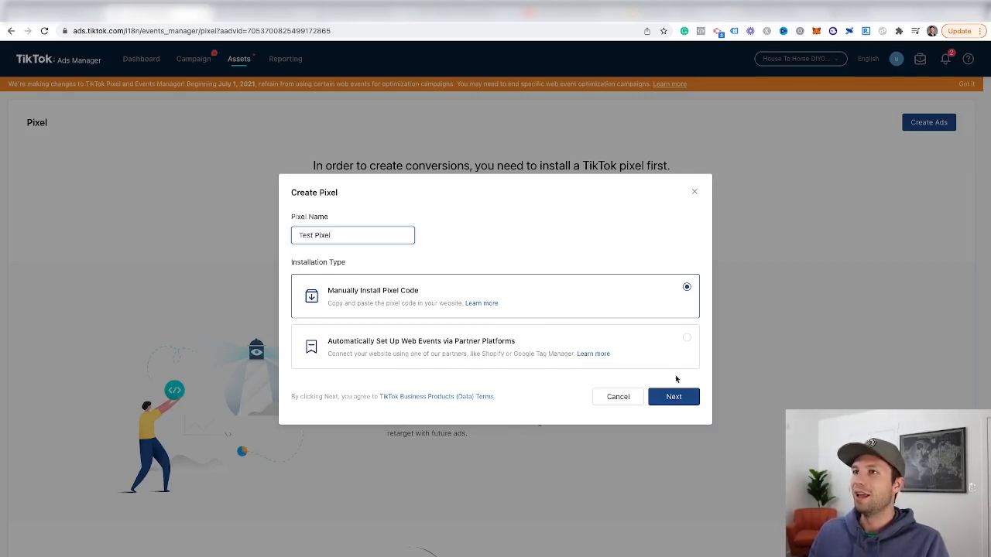
click(685, 398)
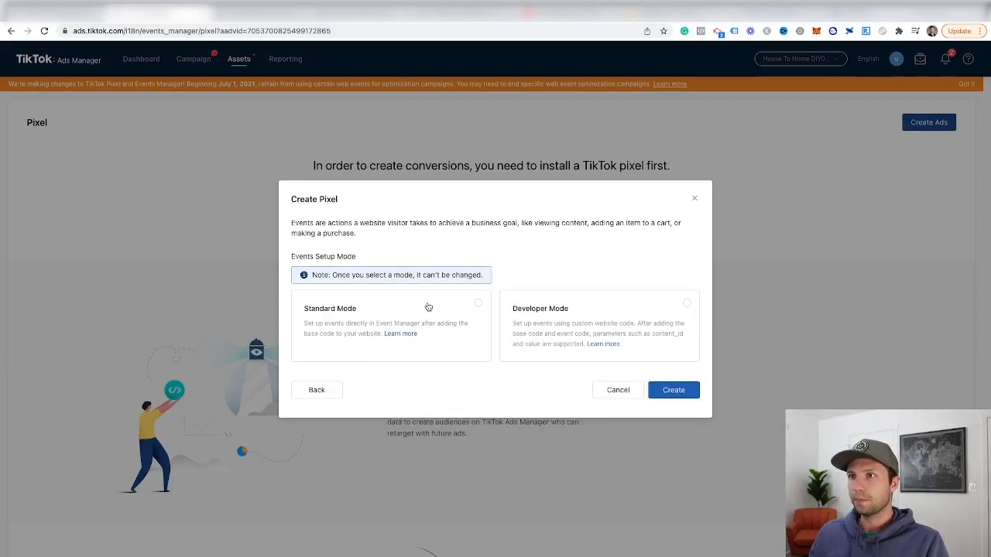
click(476, 305)
click(673, 390)
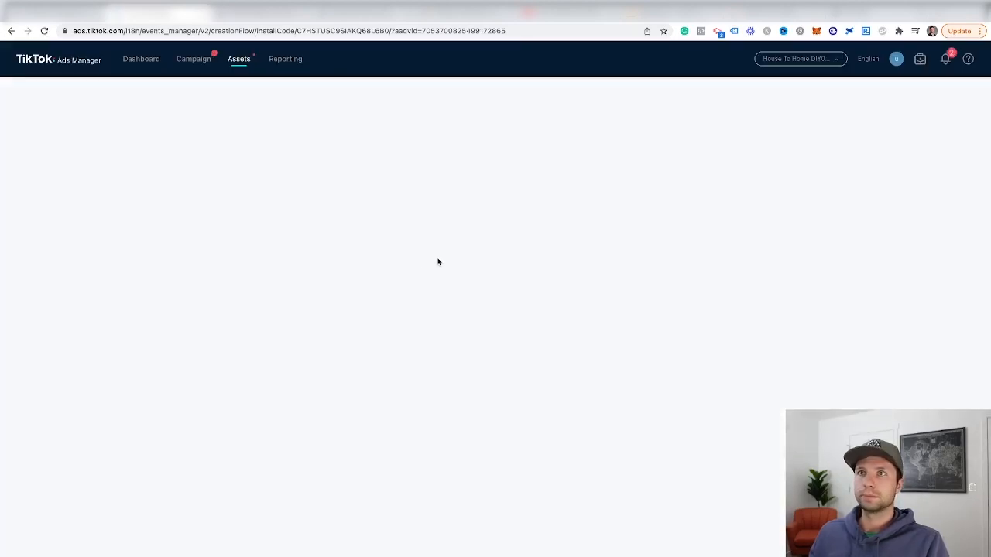
Copy the pixel code and read the instructions for placing it in the website's header
mouse_move(414, 172)
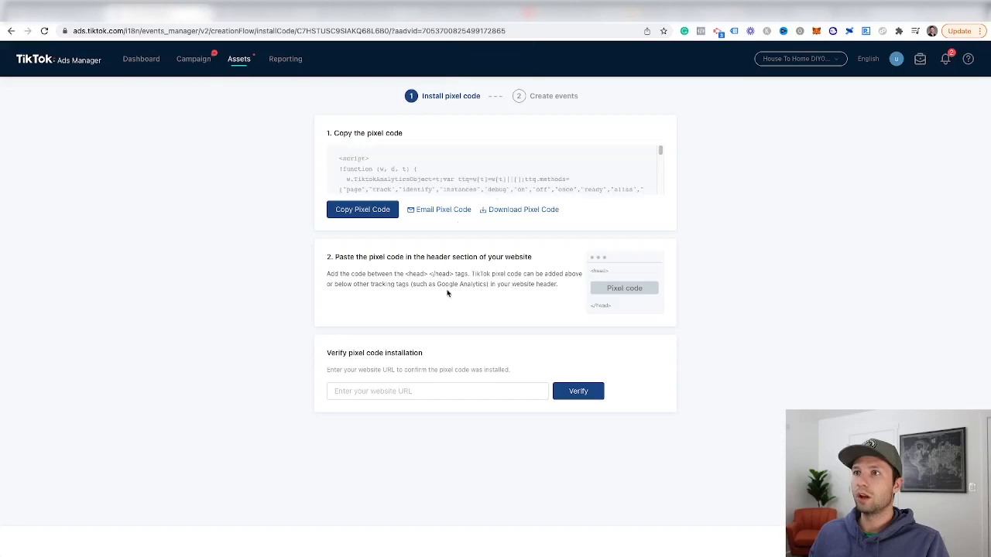
click(353, 215)
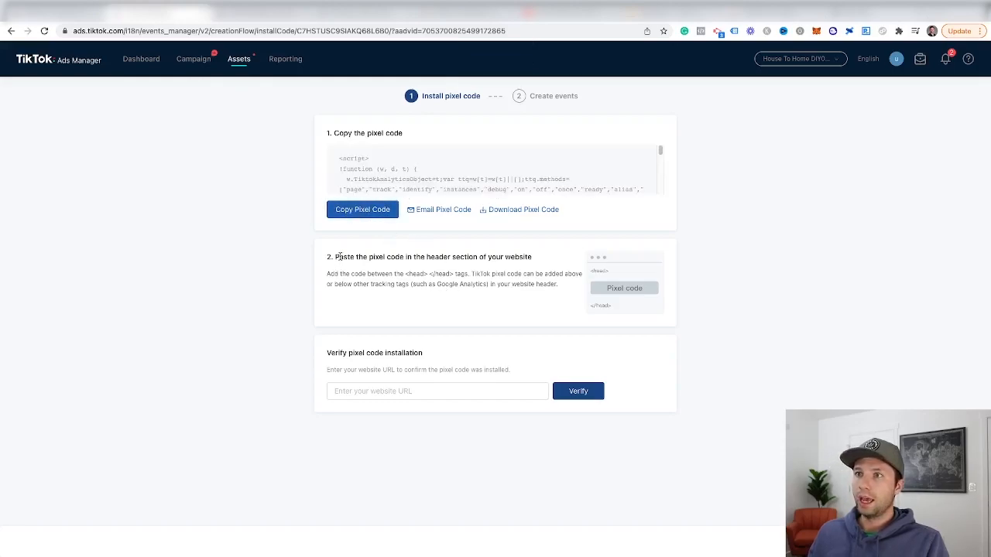
drag(335, 257, 525, 266)
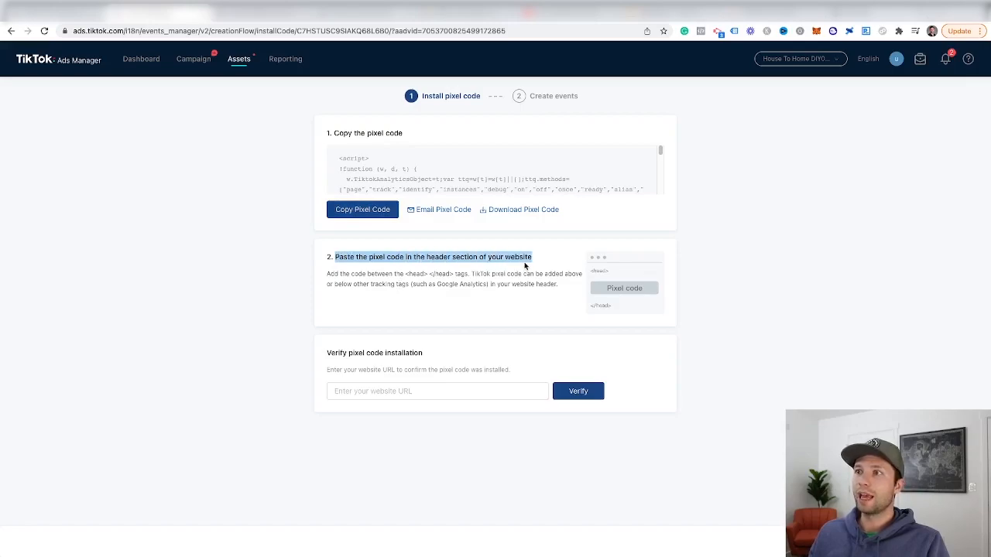
drag(330, 269, 458, 287)
click(490, 303)
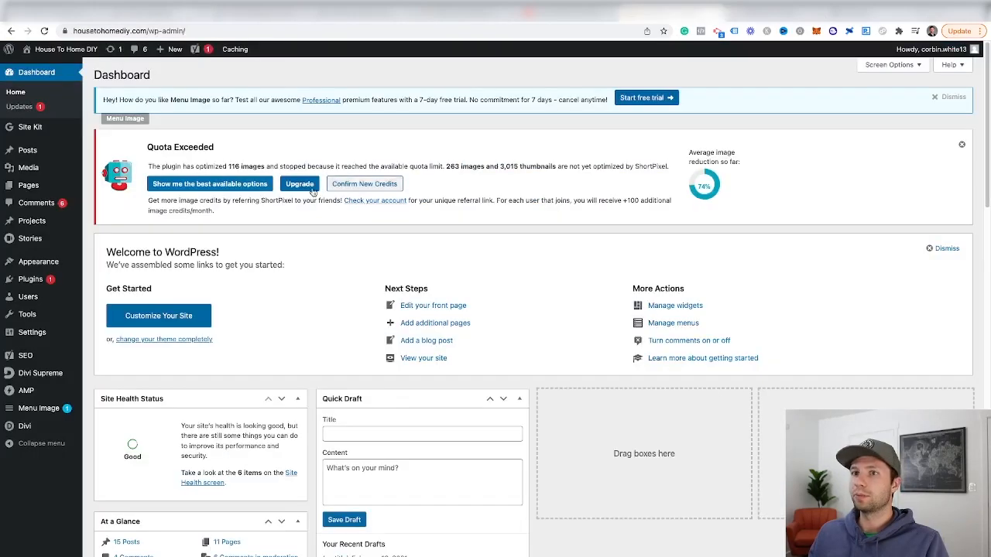
Switch to the WordPress admin and search the available plugins for "header and footers"
mouse_move(31, 278)
click(115, 296)
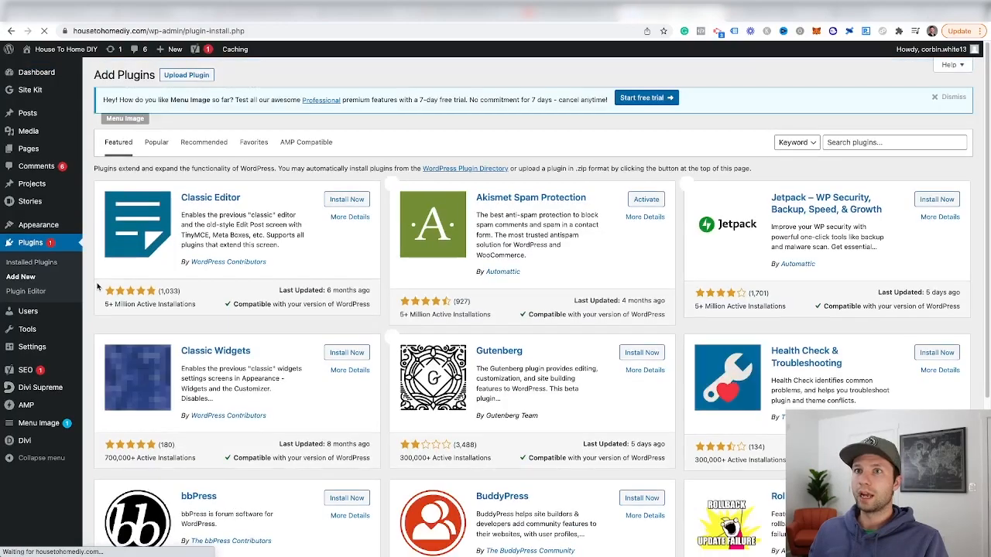
click(855, 142)
text(h)
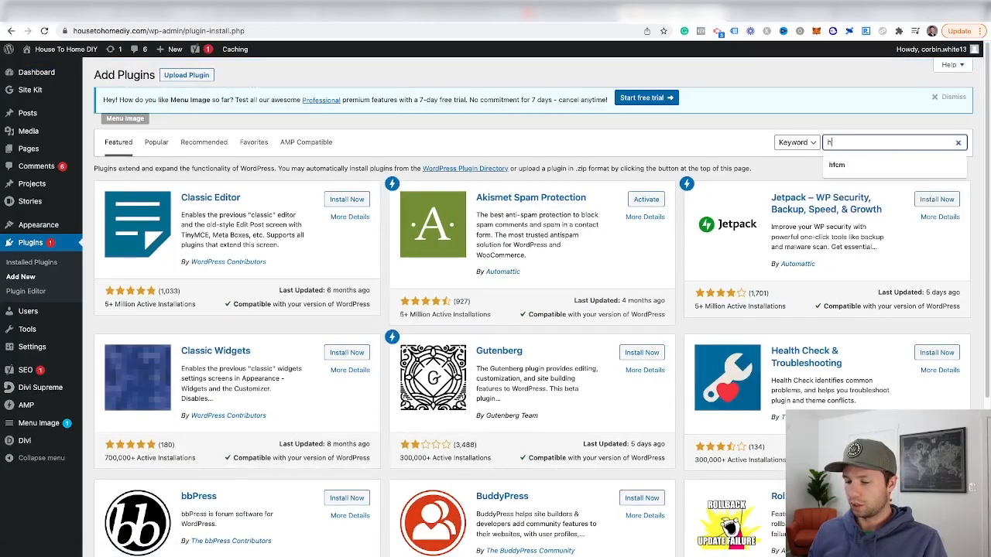
text(eader and footers)
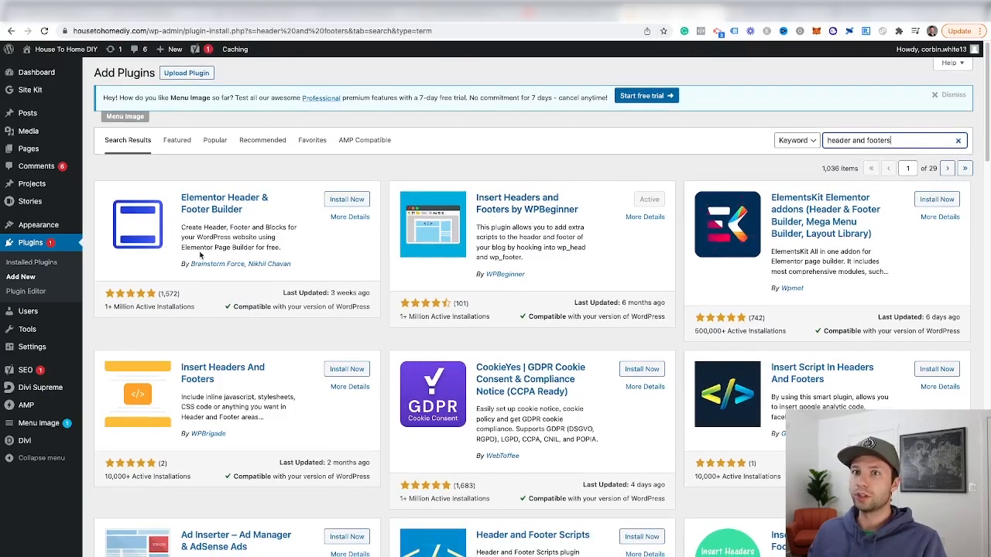
Open the Insert Headers and Footers settings and paste the pixel code below the existing scripts in the header
mouse_move(43, 345)
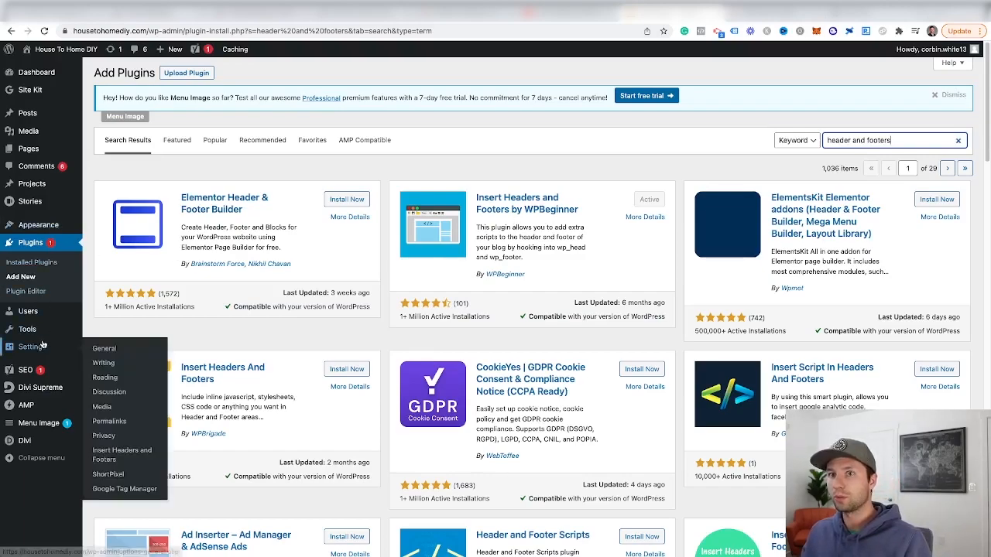
click(116, 454)
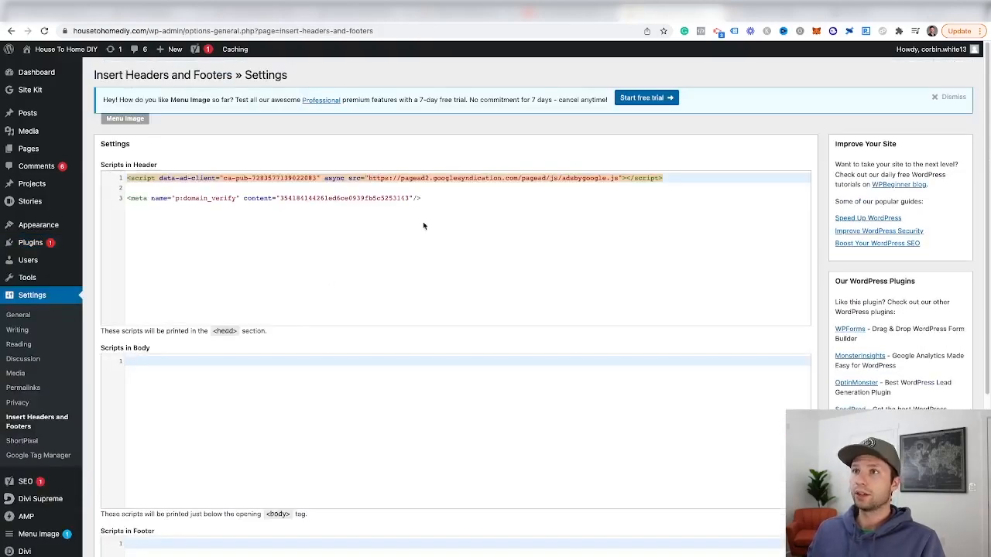
click(451, 198)
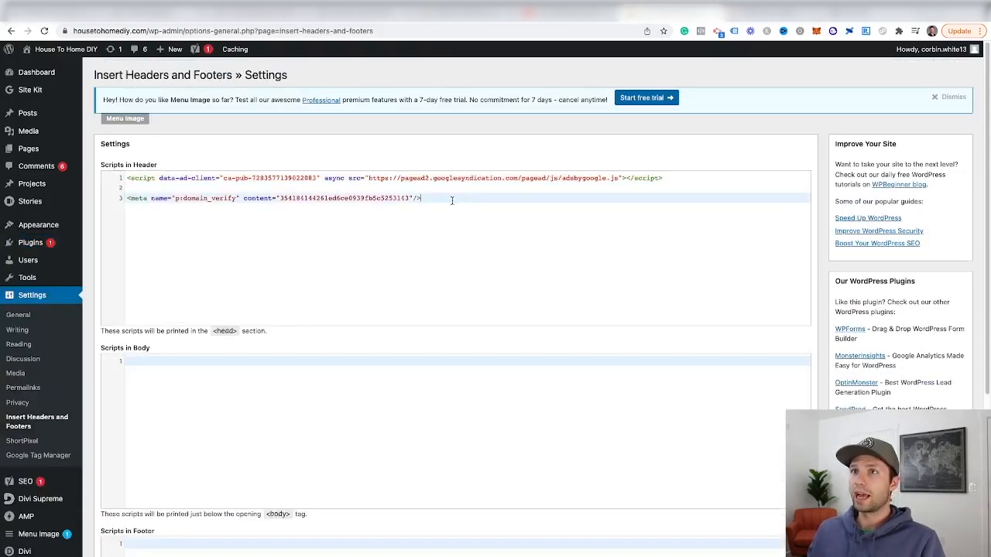
key(Return)
key(Return)
key(Return)
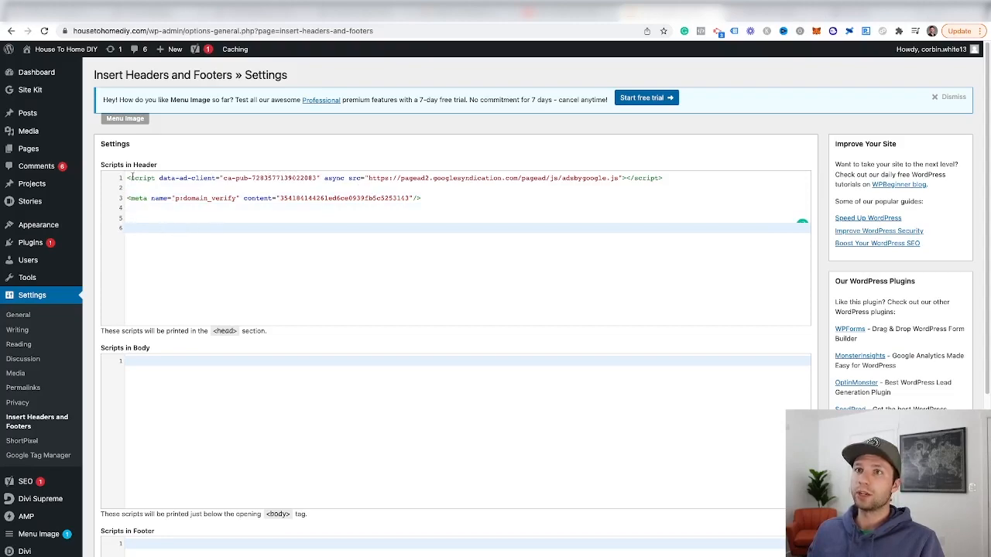
key(ctrl+v)
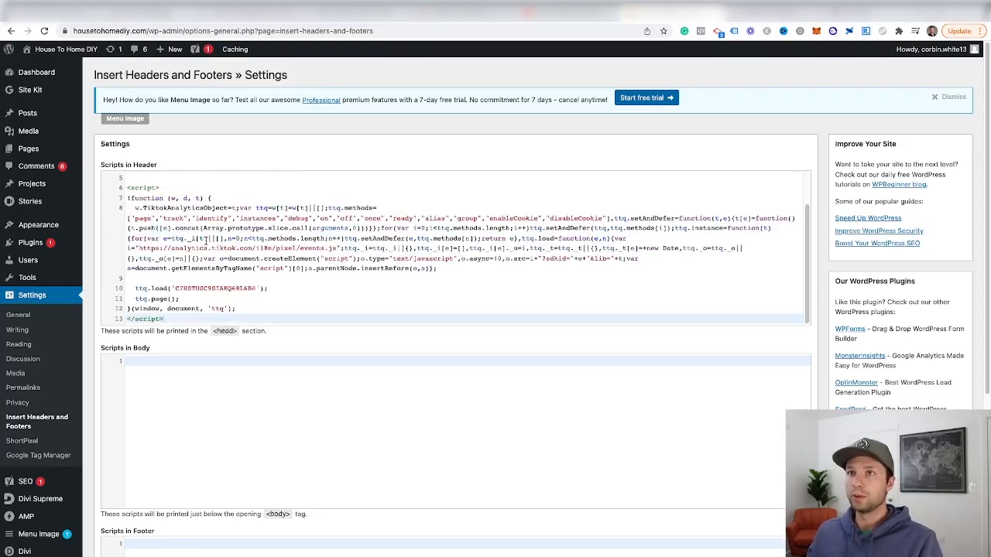
Review the pasted pixel script in the header scripts and save the settings
scroll(208, 246, up, 3)
scroll(228, 257, down, 5)
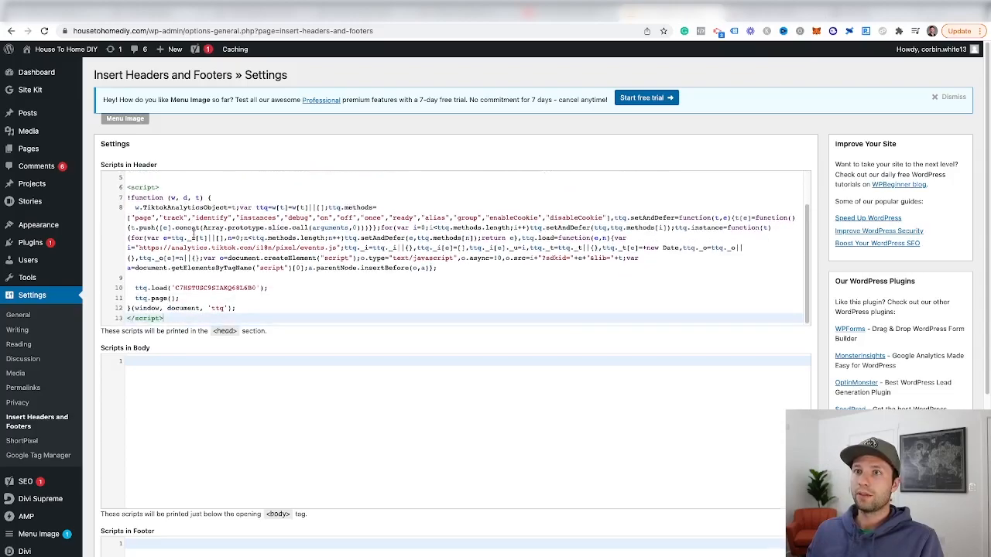
scroll(227, 257, up, 6)
scroll(124, 177, down, 1)
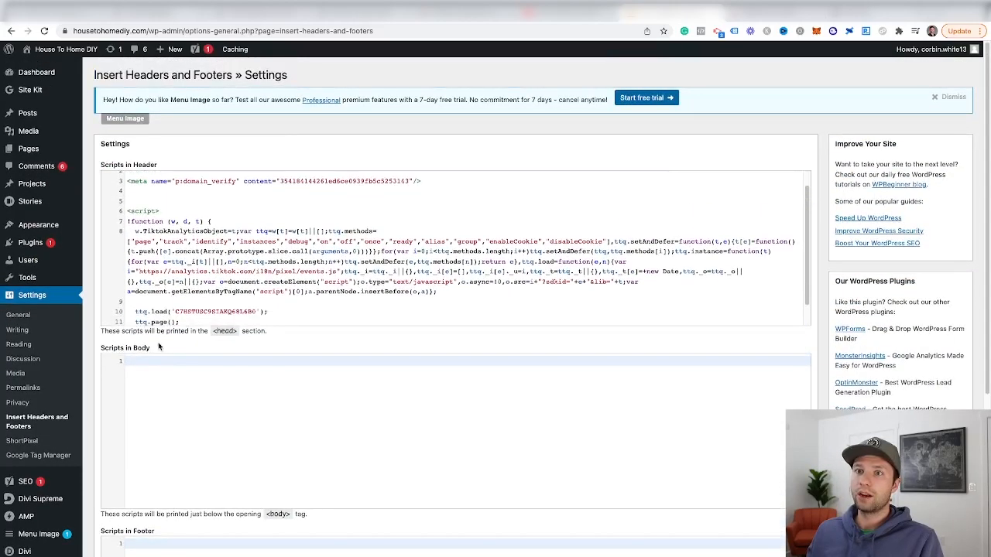
scroll(151, 500, down, 1)
scroll(152, 500, down, 2)
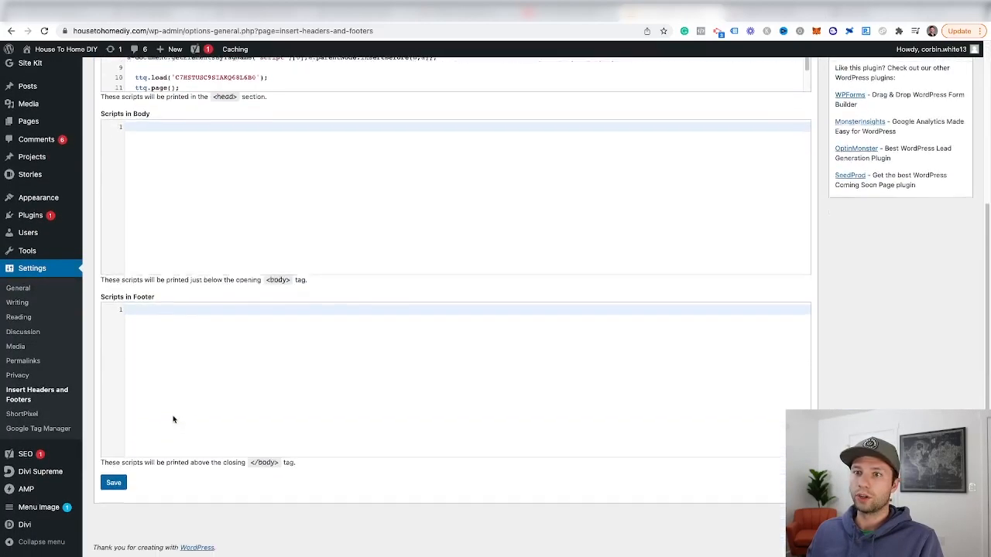
click(116, 481)
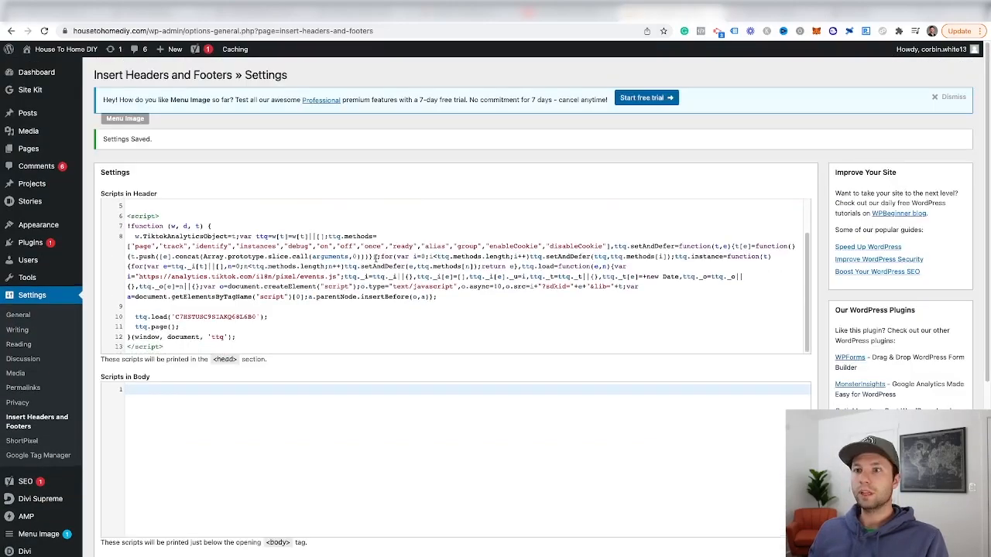
scroll(252, 202, up, 1)
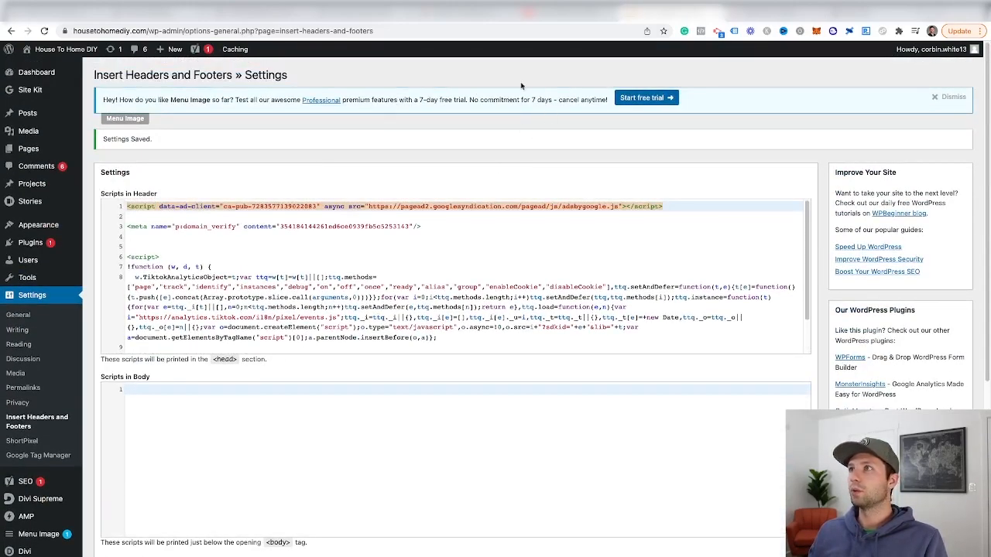
Load housetohomediy.com in a new browser tab and copy its address
click(305, 17)
click(345, 15)
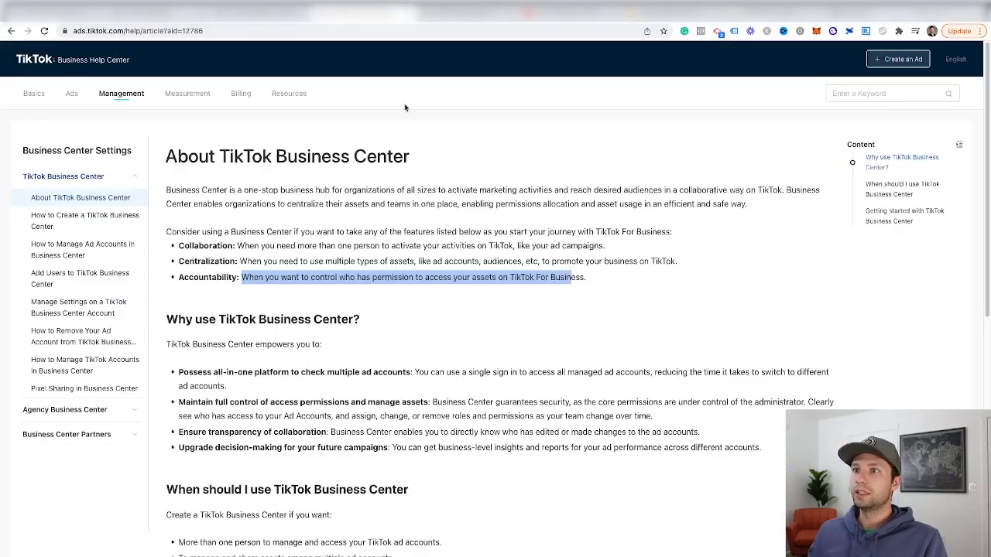
click(147, 16)
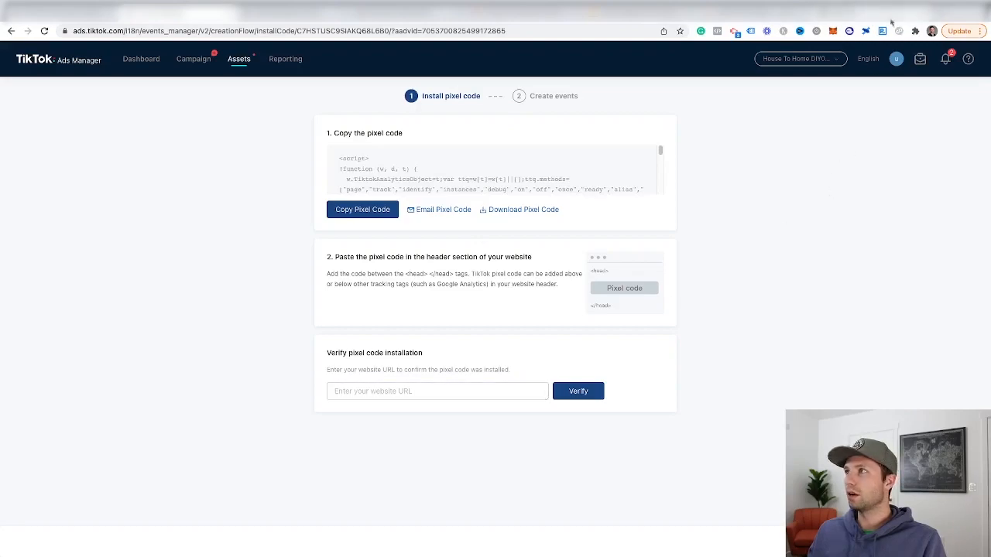
click(942, 16)
text(h)
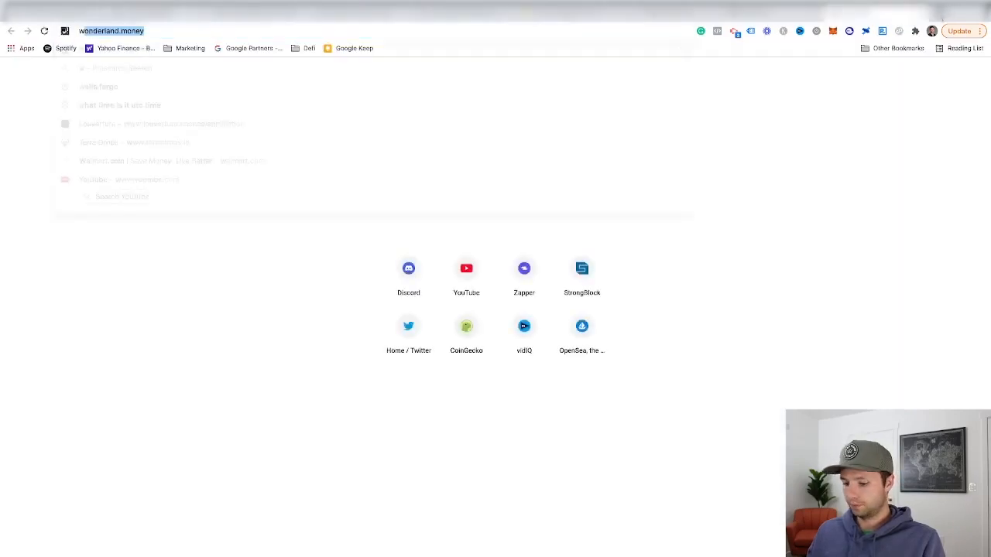
key(Return)
click(195, 31)
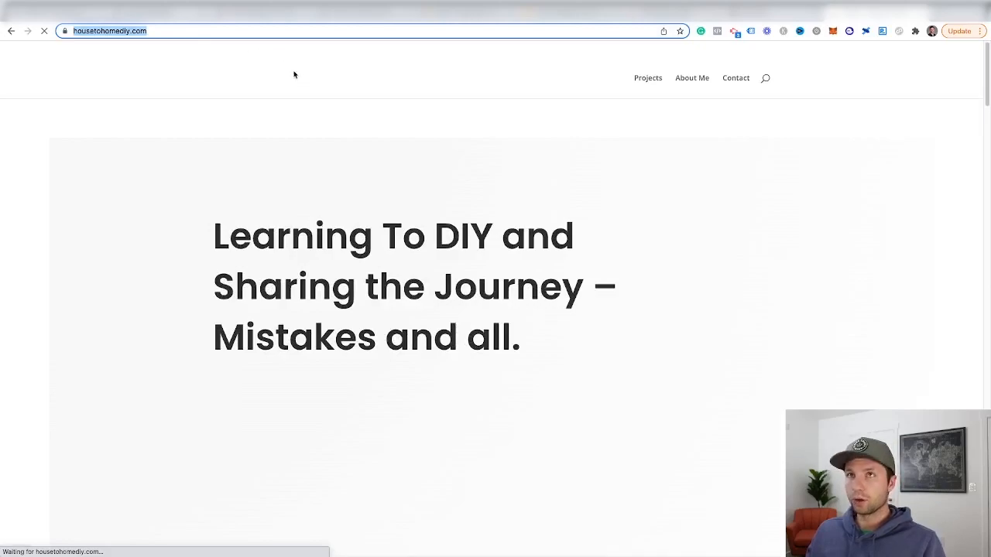
click(161, 12)
click(365, 387)
key(ctrl+v)
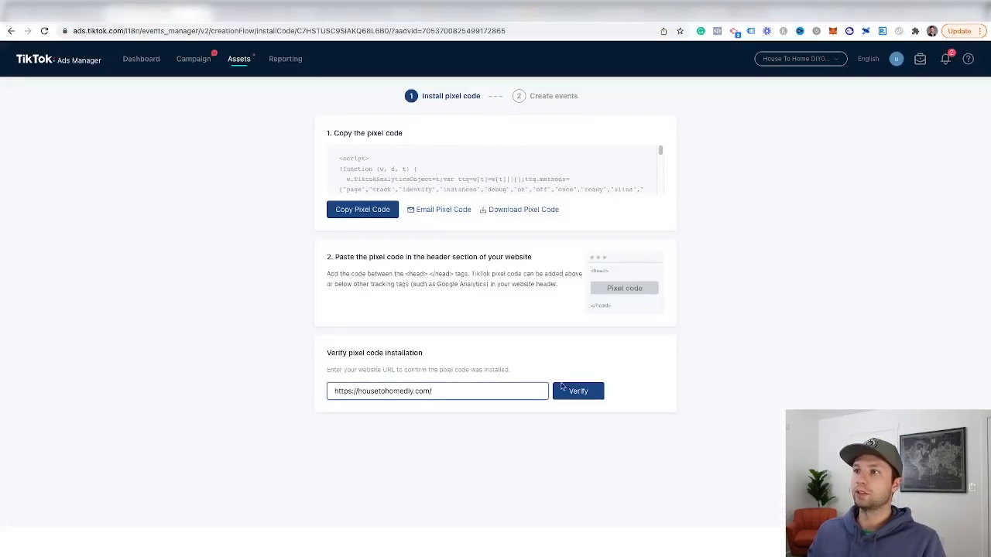
click(584, 394)
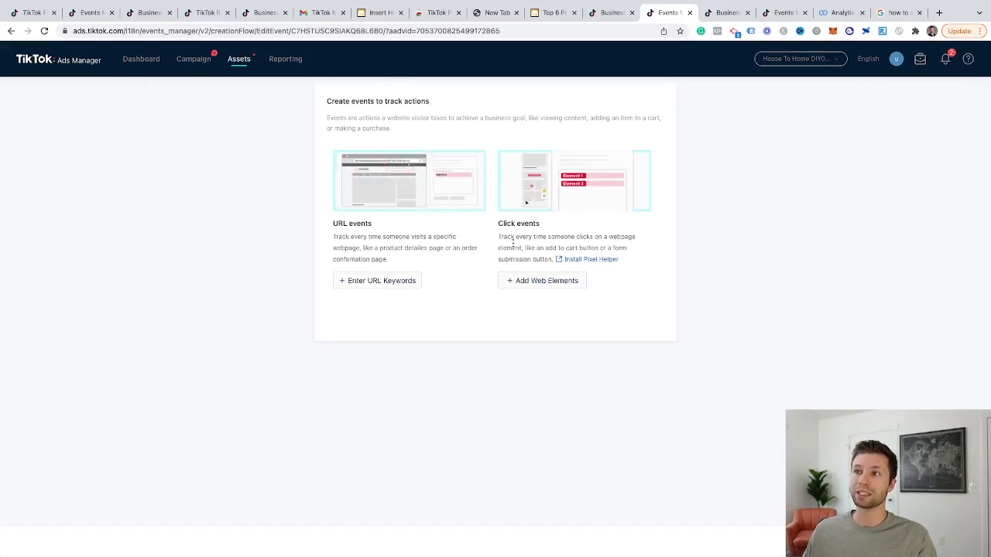
Add a URL keyword event and set its event type to Subscribe
click(388, 283)
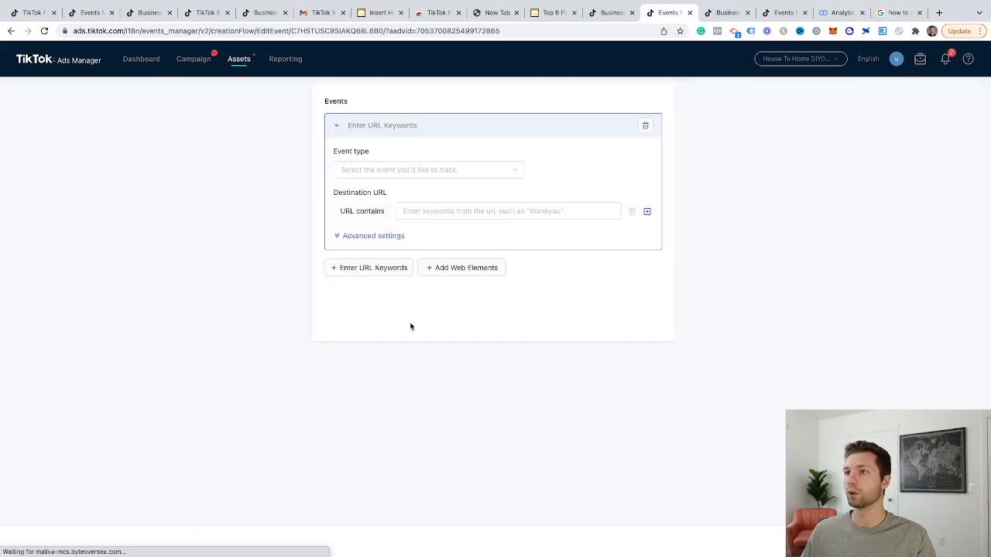
click(421, 170)
scroll(428, 218, down, 5)
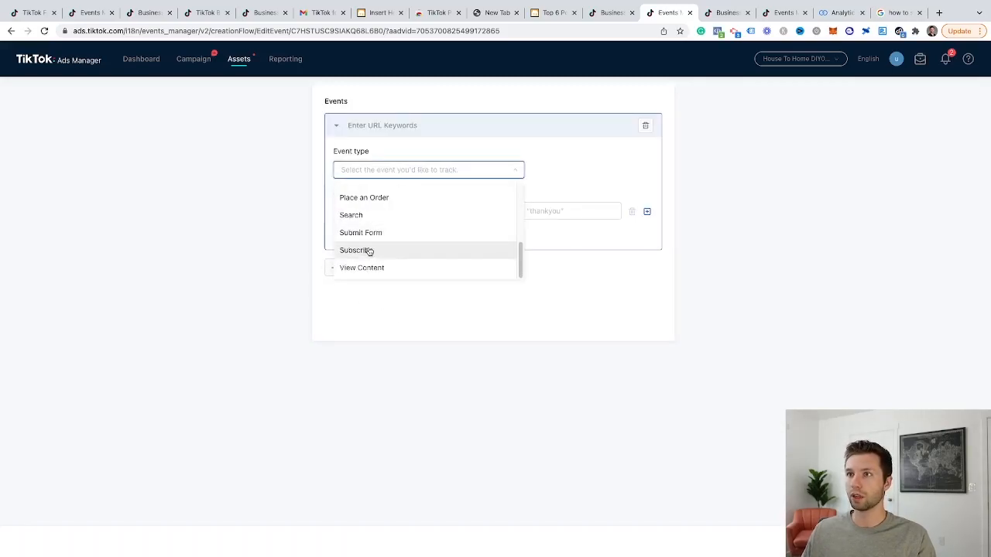
click(367, 250)
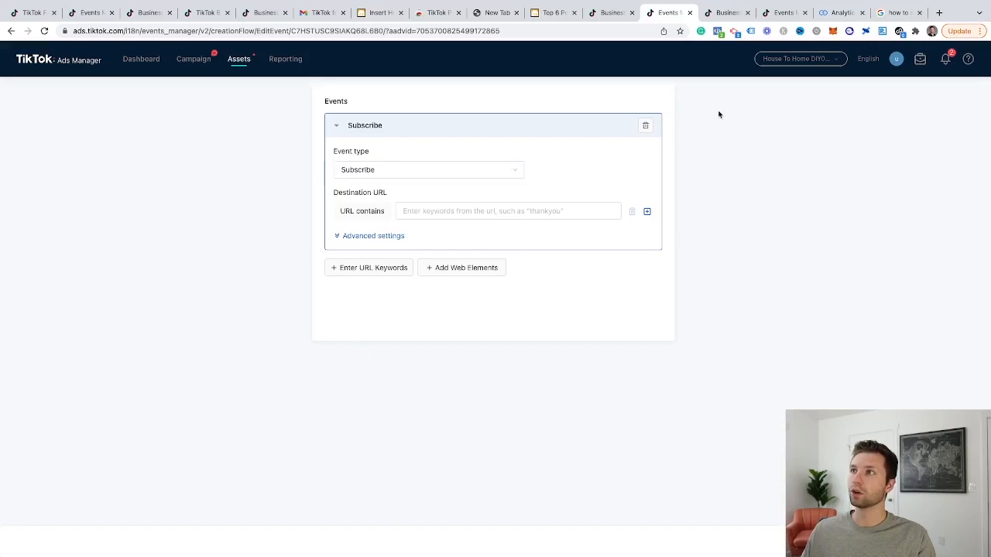
Set the Subscribe event's destination URL keyword to thank-you and look over its advanced settings
click(553, 13)
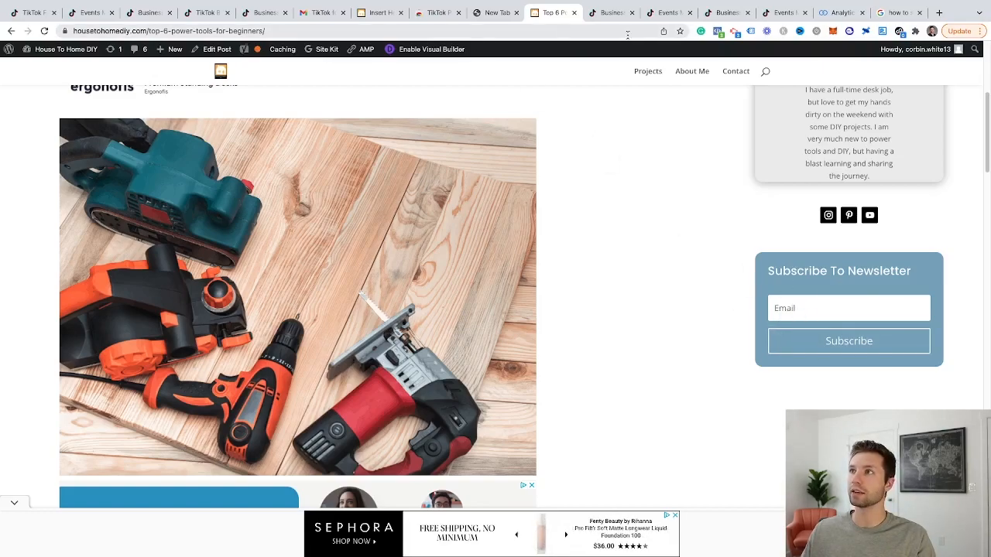
click(667, 13)
click(438, 210)
text(thank)
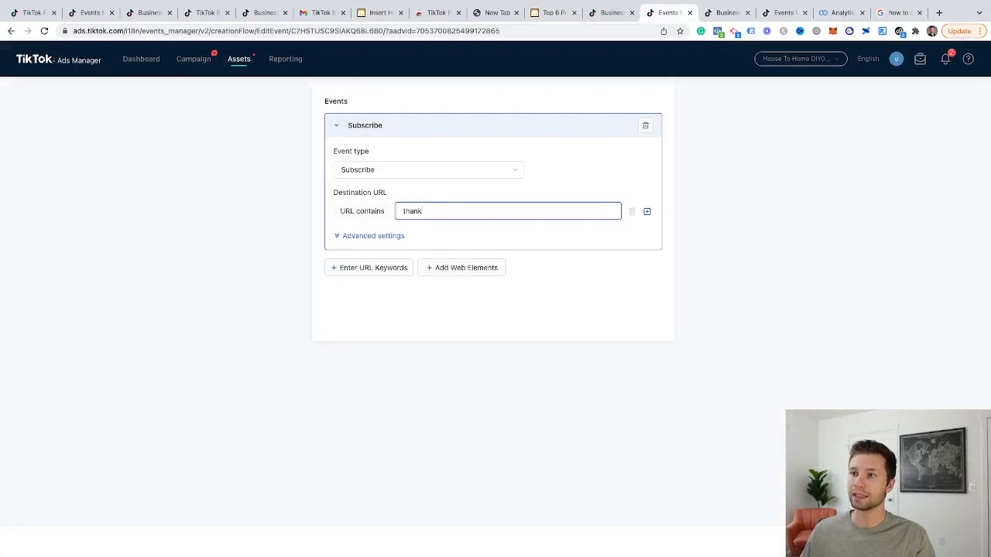
text(s-you)
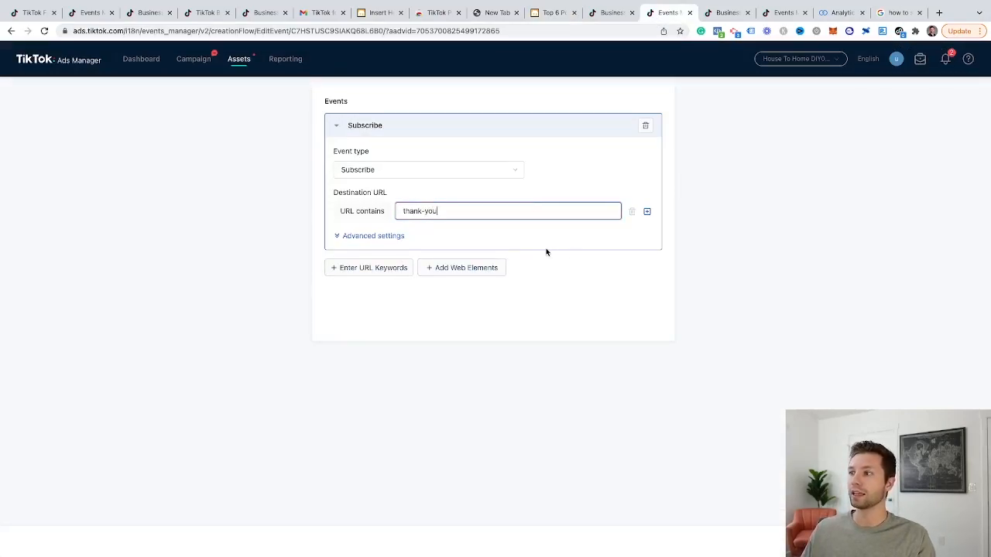
click(381, 237)
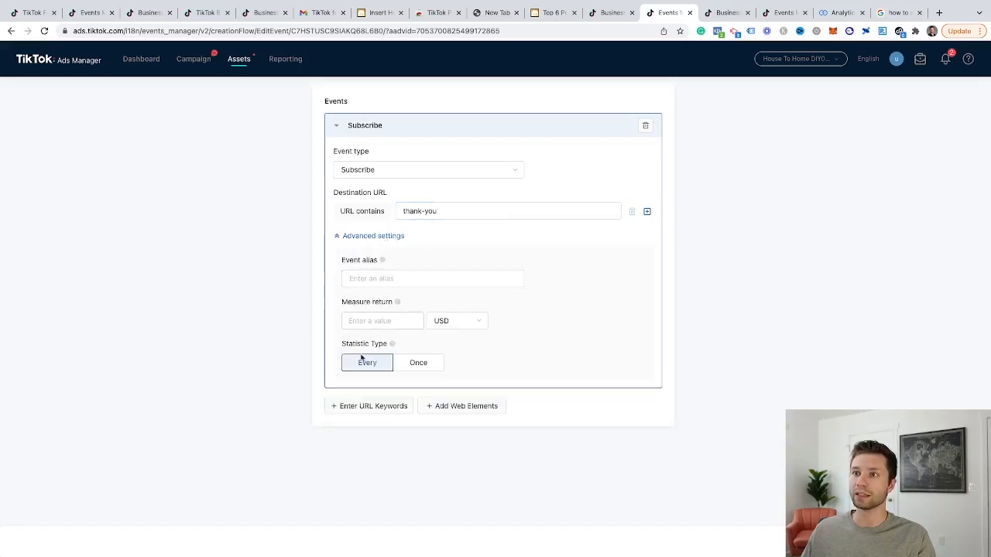
click(345, 237)
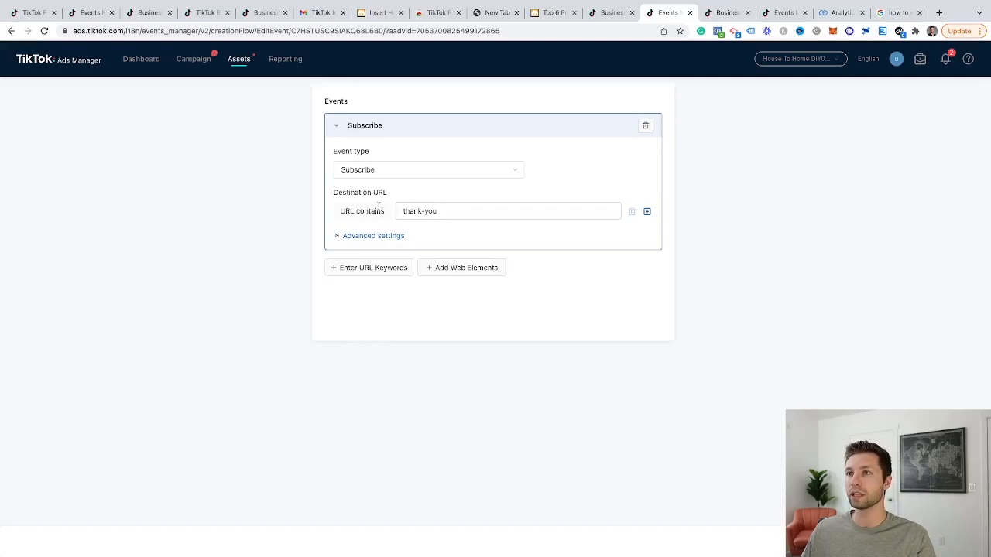
click(401, 212)
drag(401, 212, 451, 213)
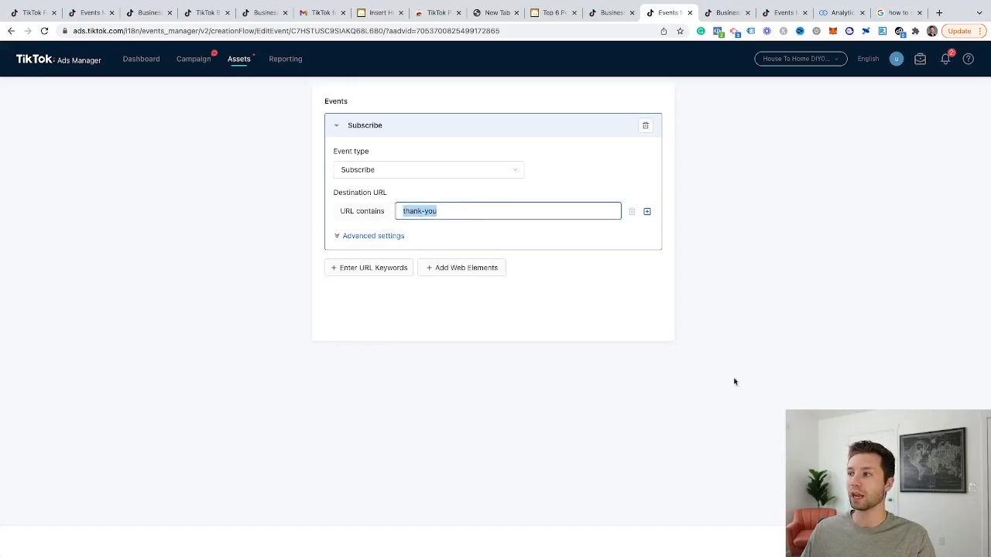
Complete the Subscribe event setup and dismiss the pixel feedback survey
click(944, 542)
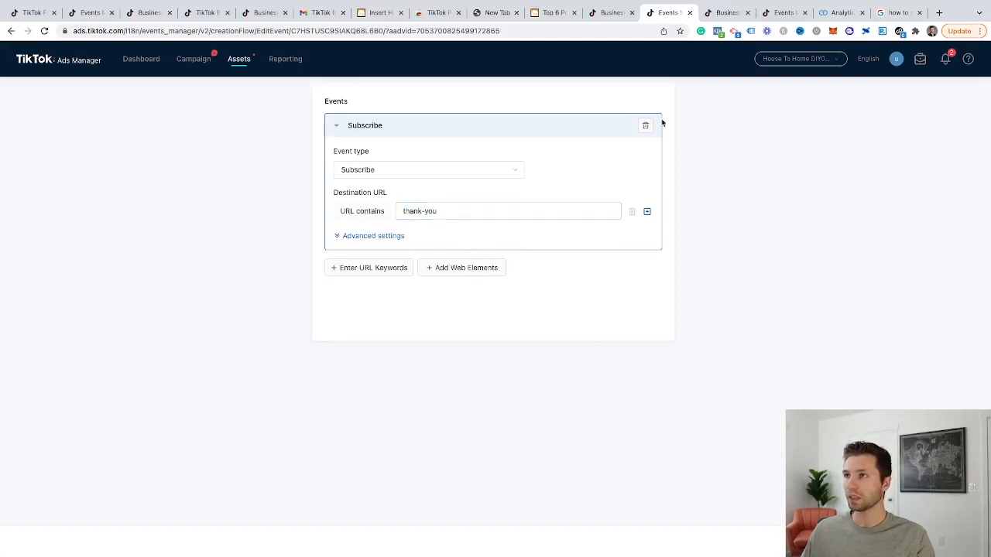
click(554, 14)
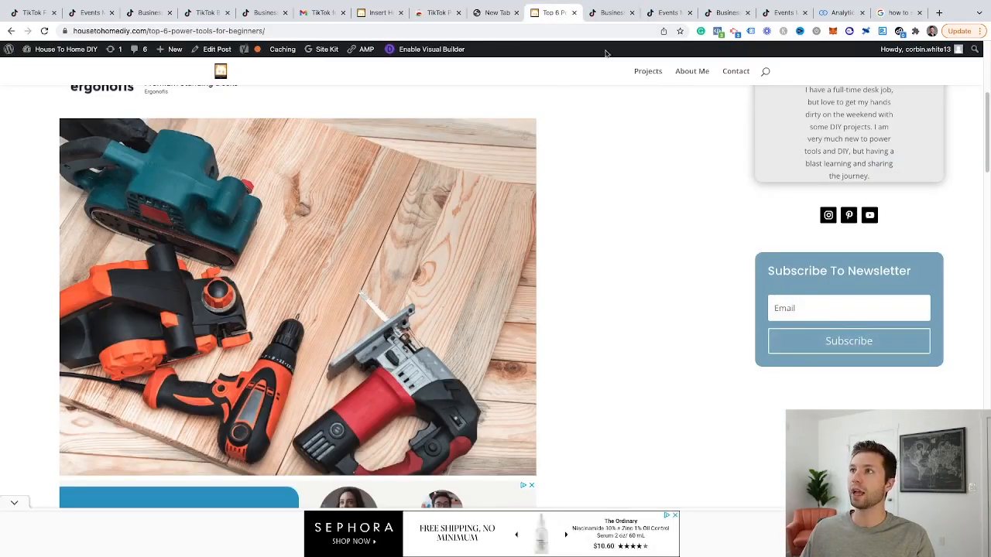
click(668, 13)
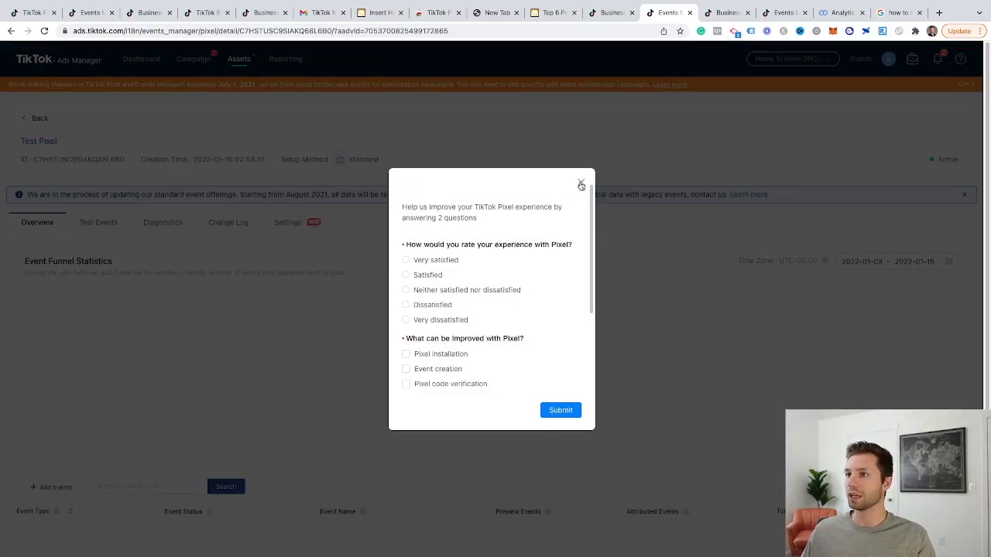
click(580, 185)
Reload the Test Pixel overview and examine the funnel statistics and status of its Page View and Subscribe events
scroll(425, 292, down, 1)
scroll(444, 294, up, 1)
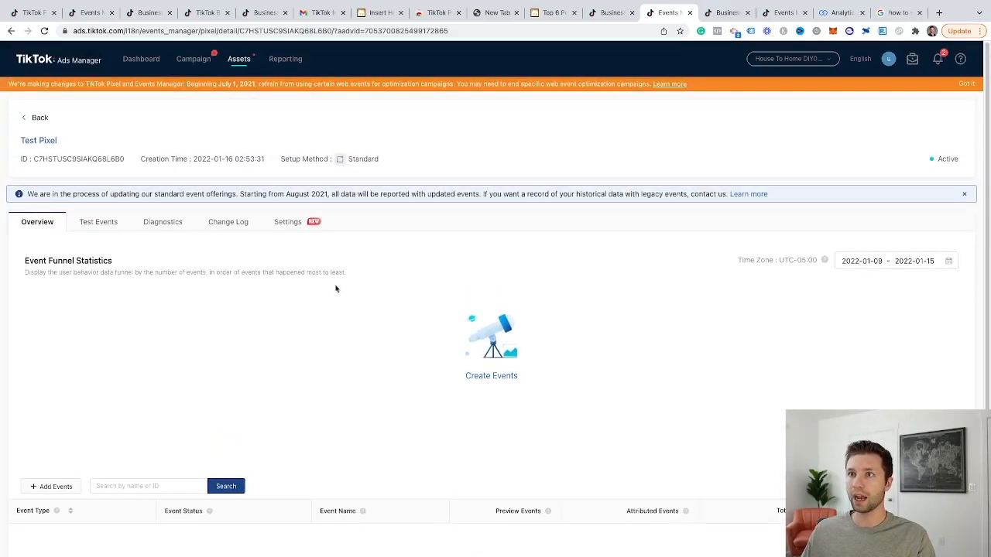
scroll(465, 334, down, 1)
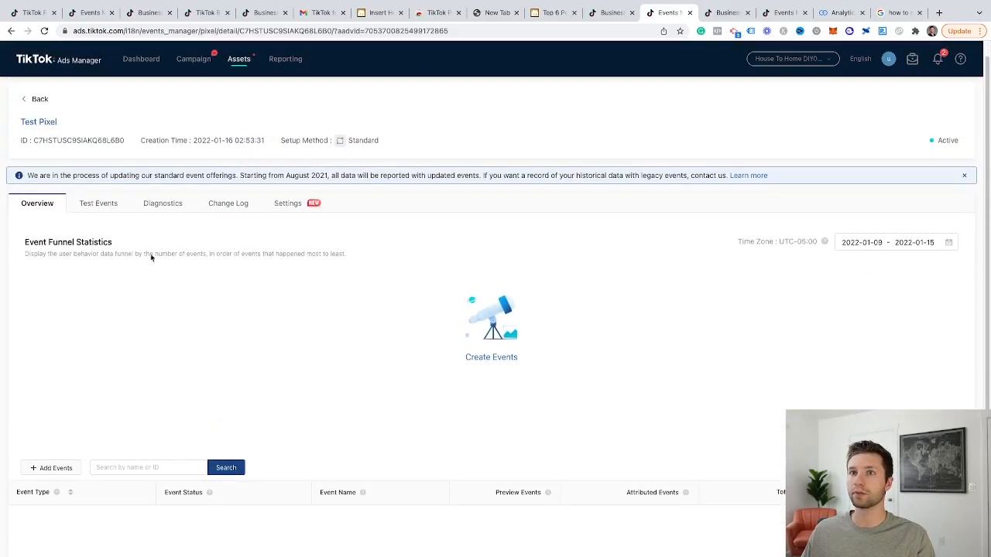
scroll(147, 213, up, 1)
click(44, 31)
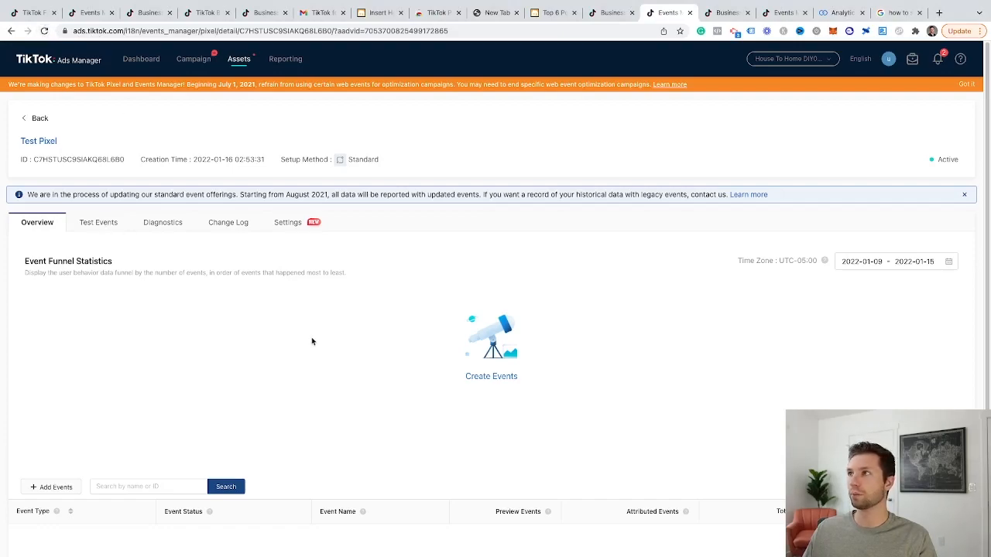
click(44, 31)
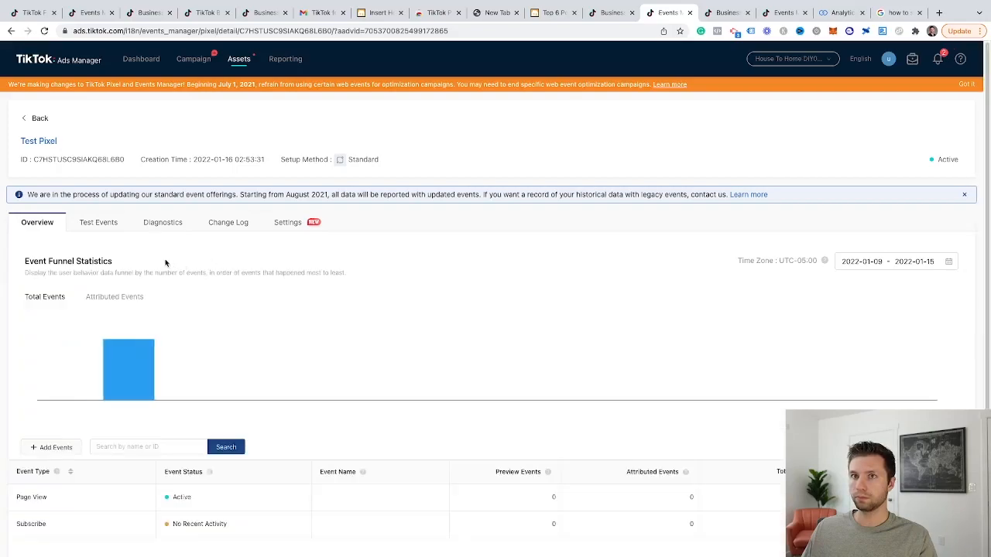
scroll(175, 305, down, 2)
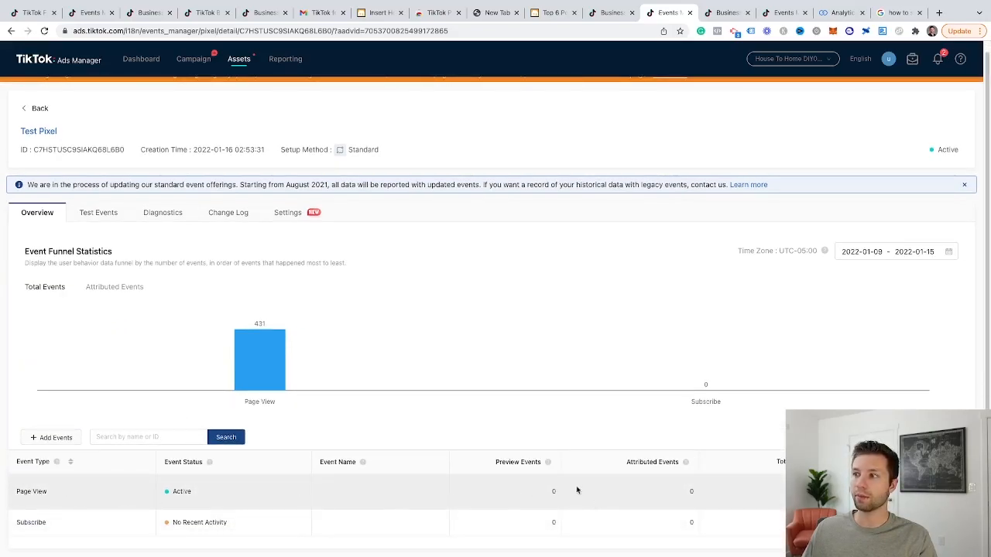
mouse_move(17, 517)
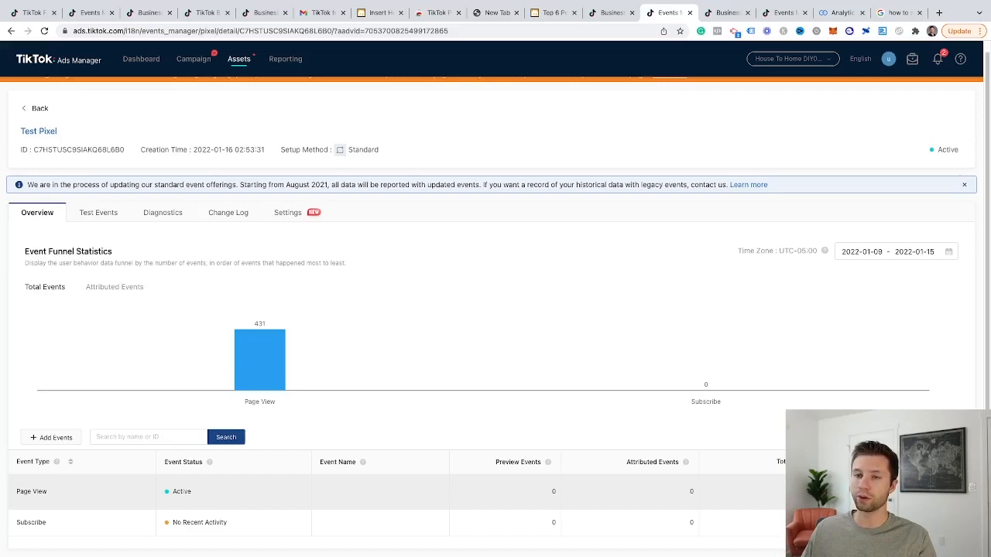
mouse_move(88, 534)
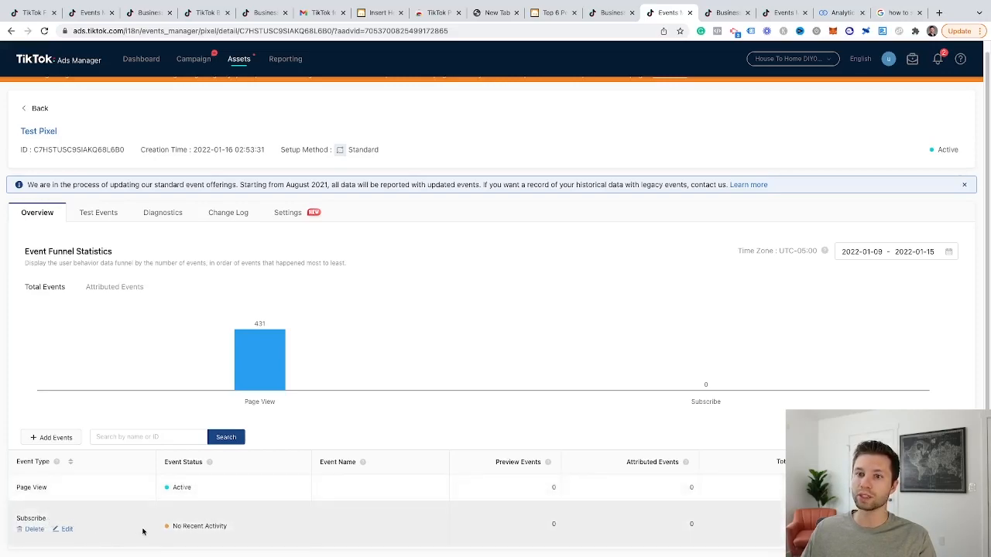
drag(163, 528, 719, 533)
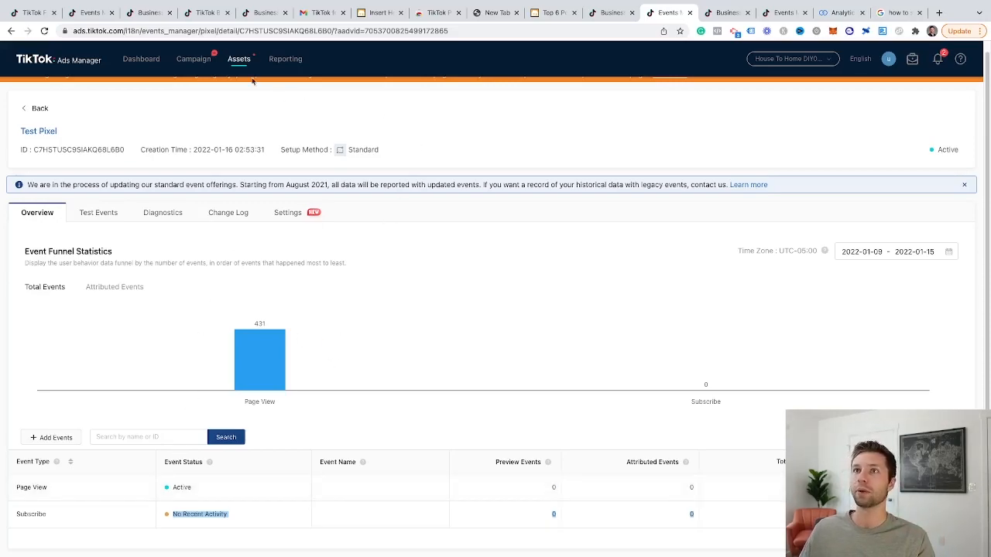
Start creating a new ad campaign, starting over instead of continuing from the last edits
mouse_move(233, 64)
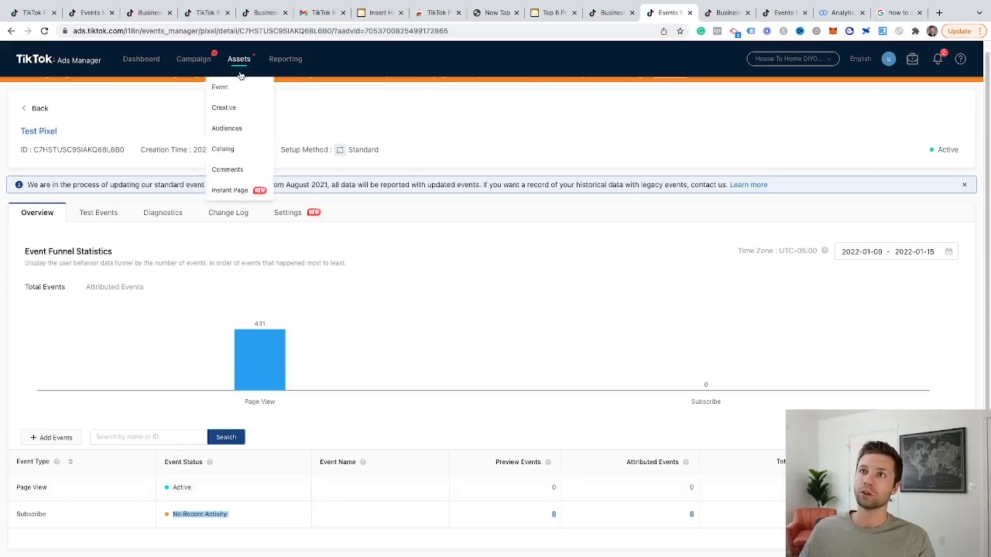
click(193, 61)
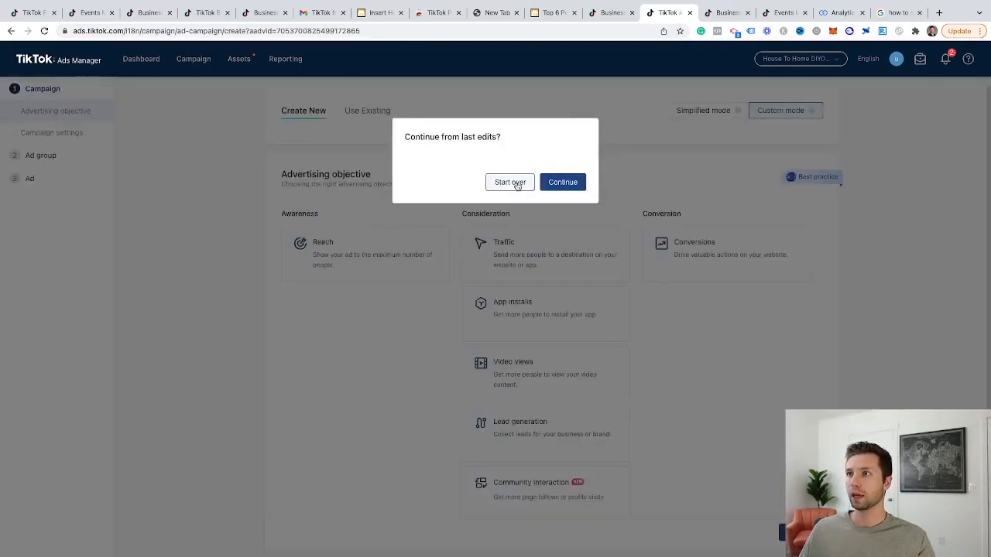
click(516, 186)
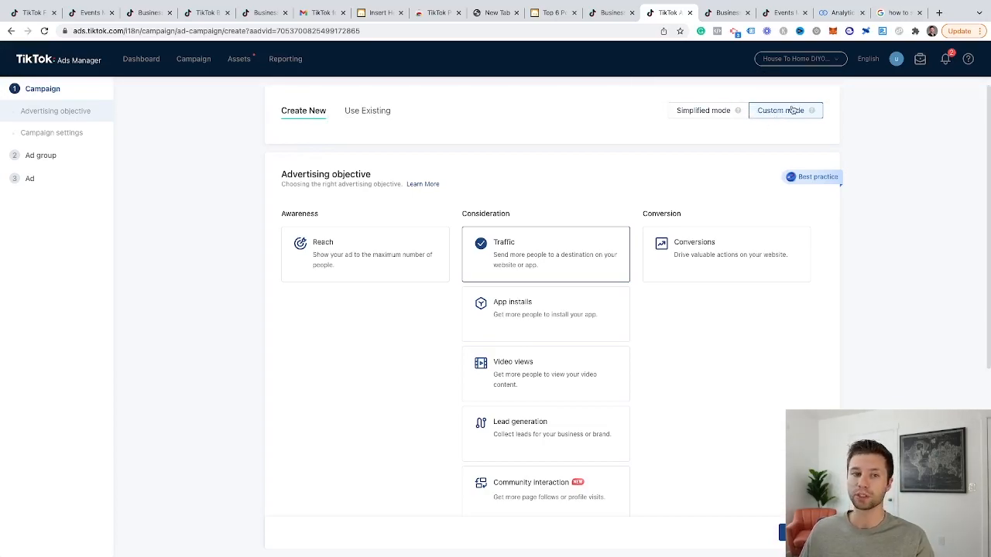
Switch campaign creation to Simplified mode for a look and return to Custom mode
click(705, 117)
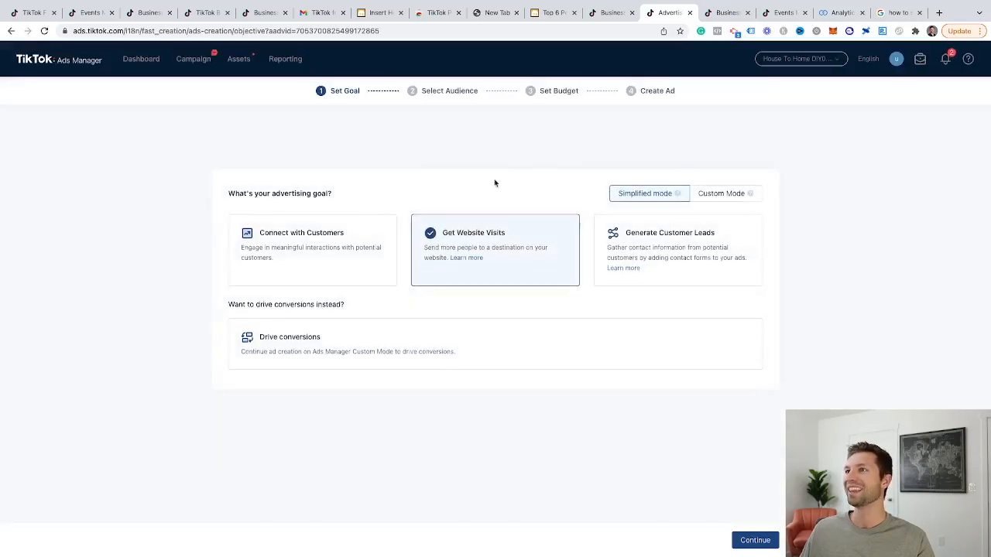
click(718, 194)
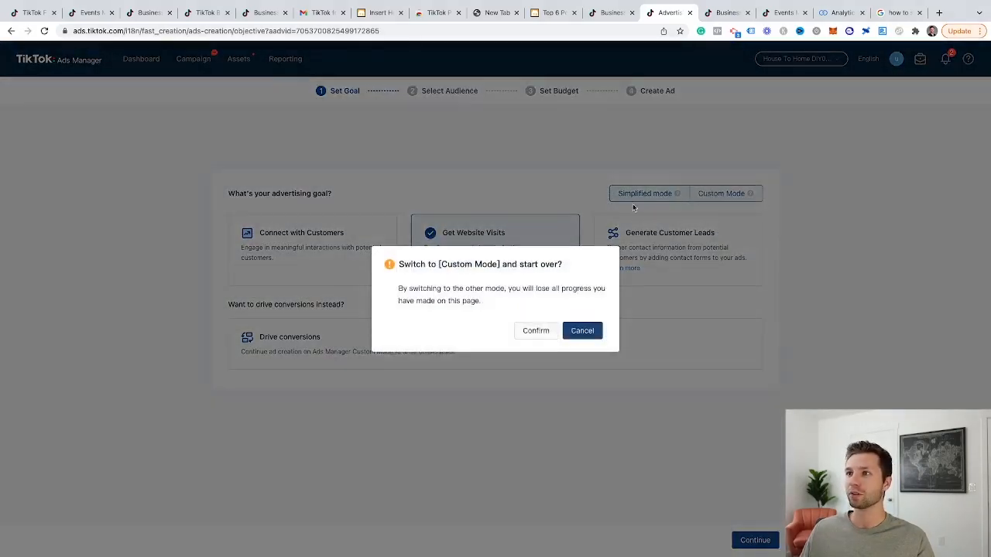
click(581, 333)
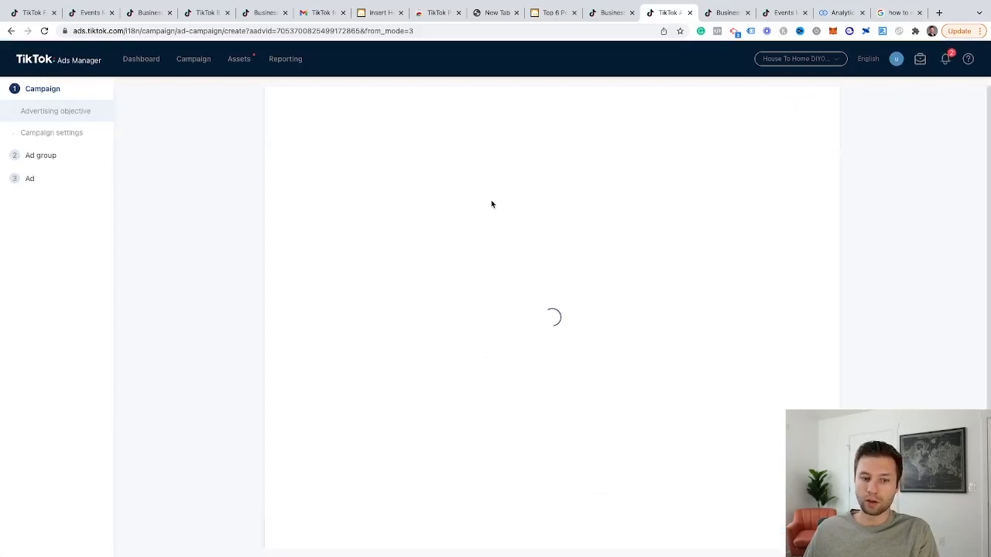
Review the Awareness, Consideration and Conversion objectives and select Traffic as the advertising objective
scroll(364, 201, down, 2)
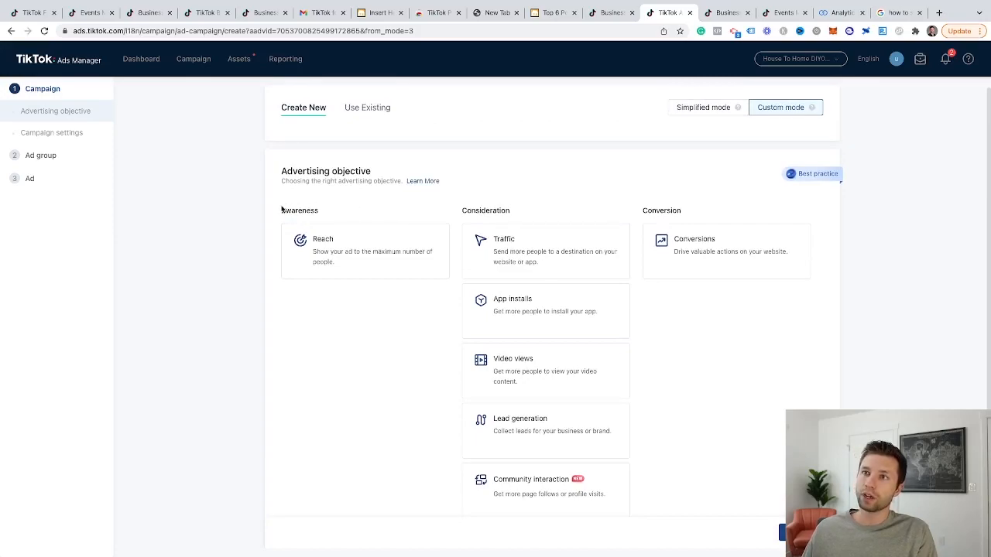
drag(283, 207, 336, 211)
drag(460, 210, 553, 211)
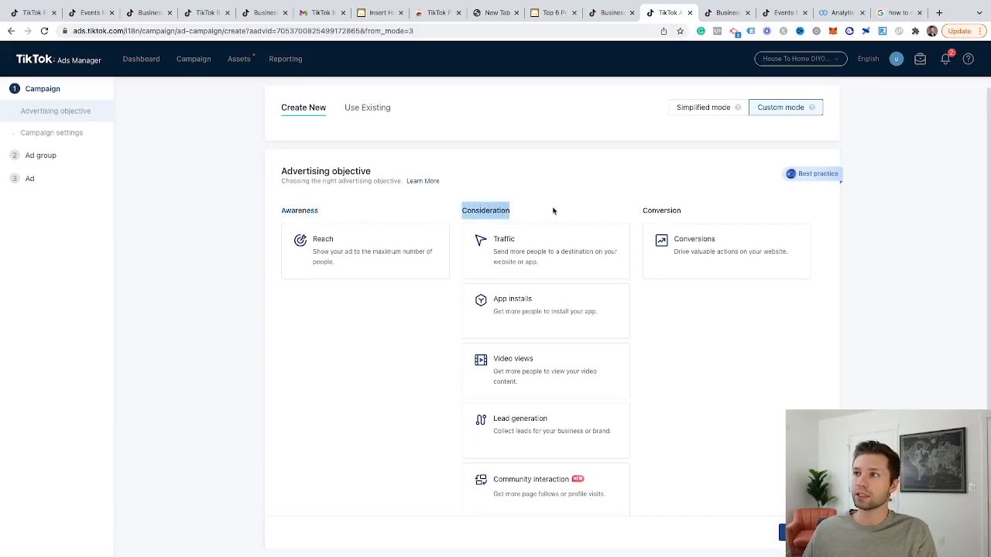
drag(635, 209, 706, 212)
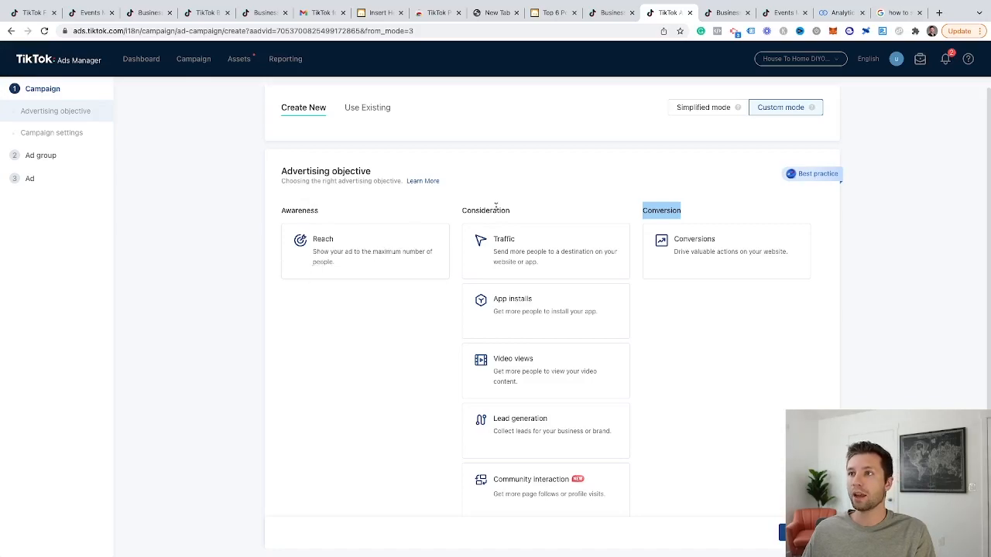
scroll(480, 223, down, 1)
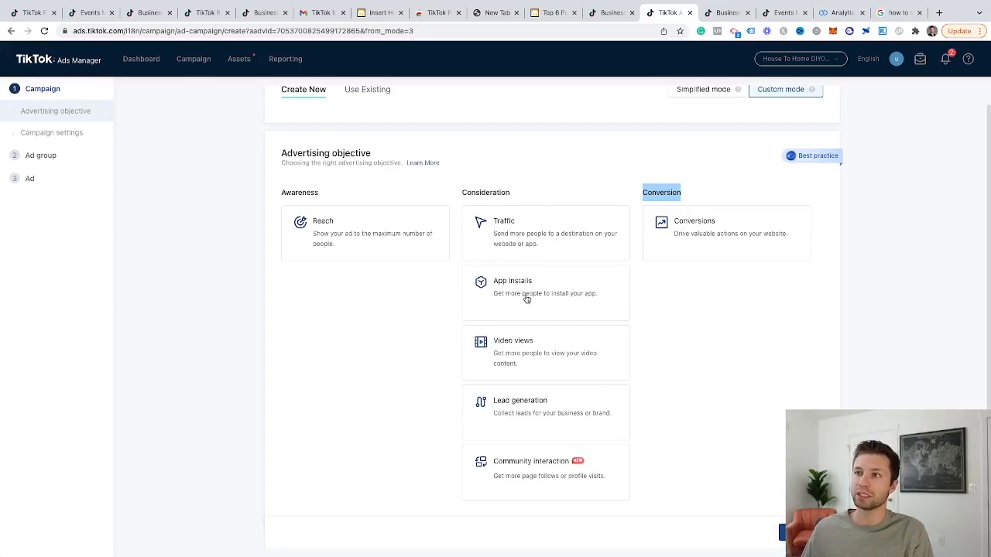
scroll(524, 295, down, 1)
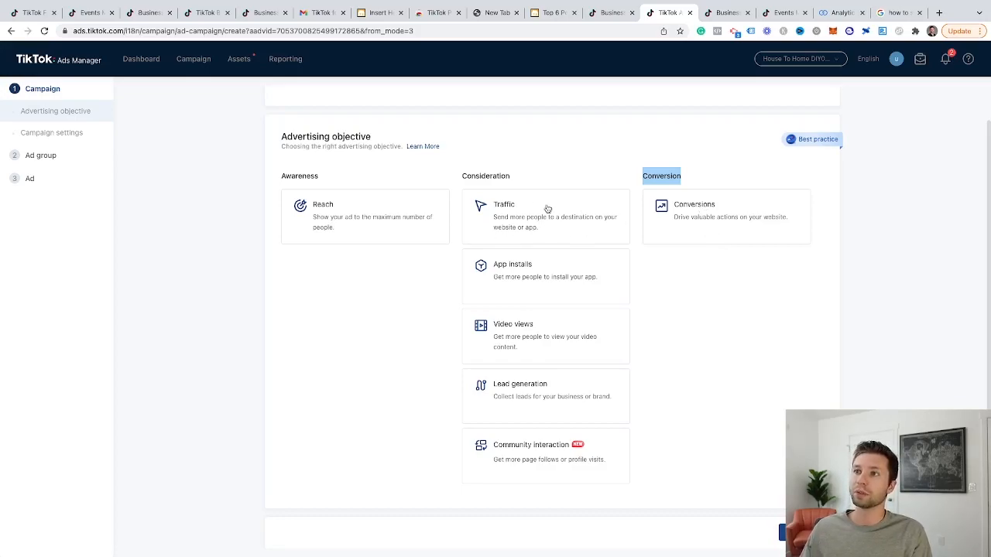
click(513, 221)
Rename the campaign as "Traffic - Test Campaign"
scroll(526, 243, down, 4)
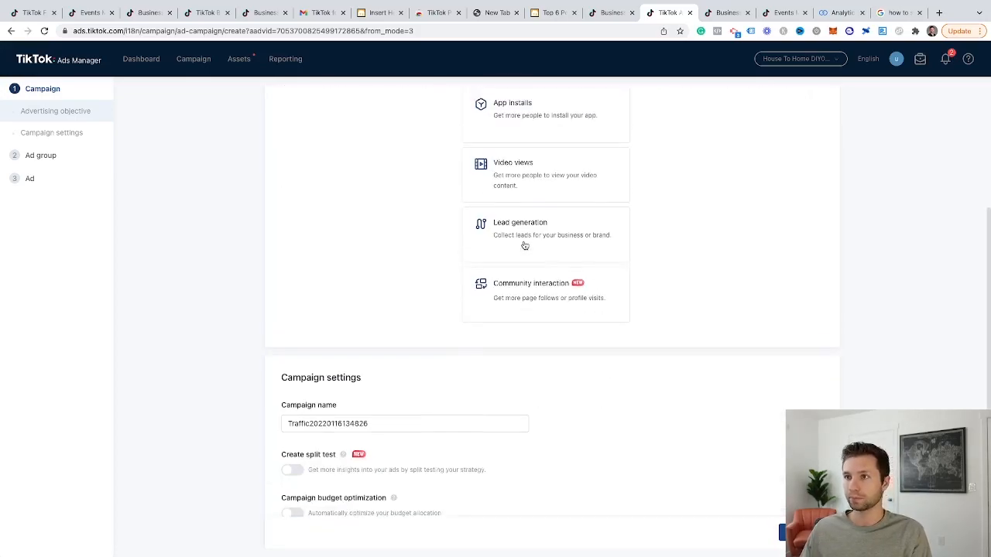
drag(370, 328, 285, 328)
key(BackSpace)
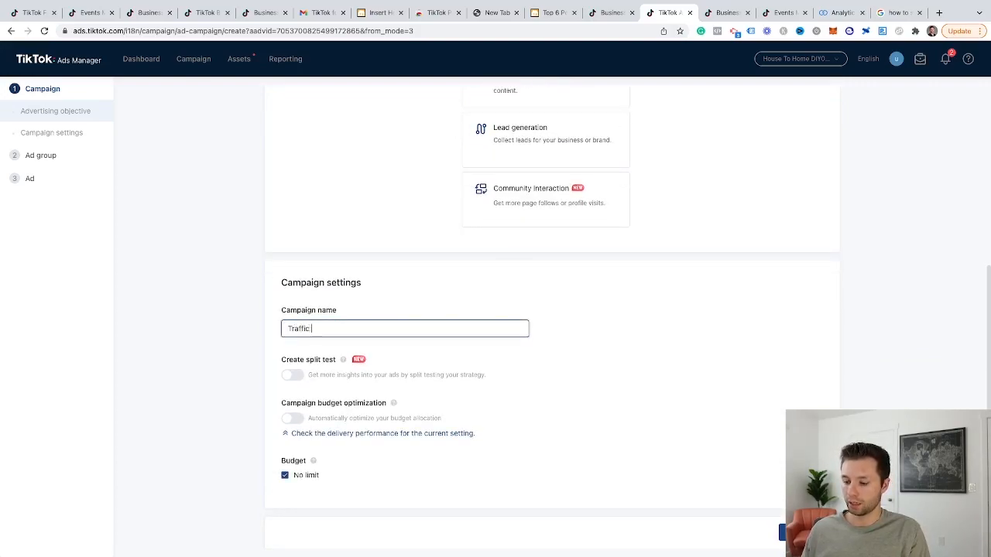
text(Traffic - Test Cam)
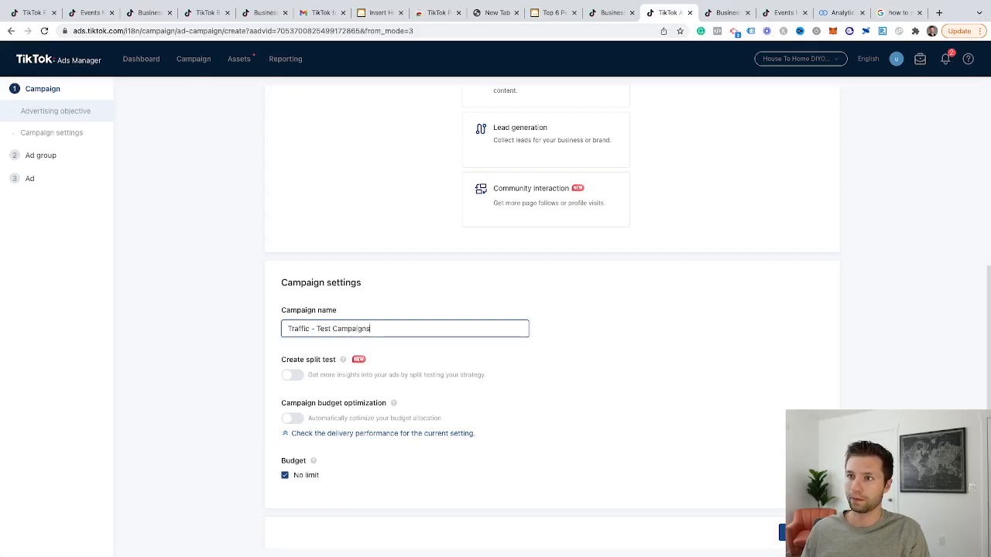
text(paigns)
key(BackSpace)
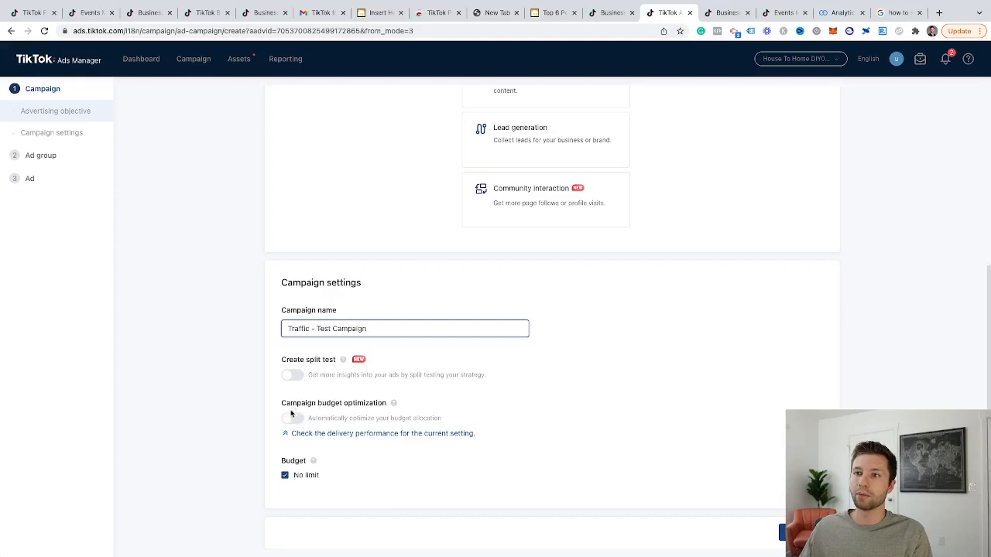
Turn off the campaign's No limit budget option to view the daily budget setting, and restore No limit
drag(281, 403, 385, 407)
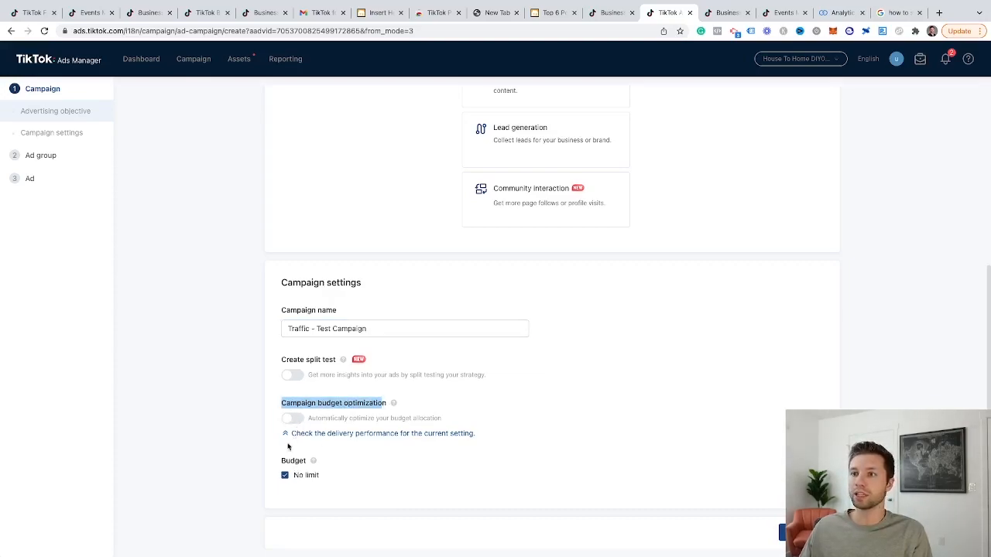
click(285, 475)
scroll(341, 468, down, 1)
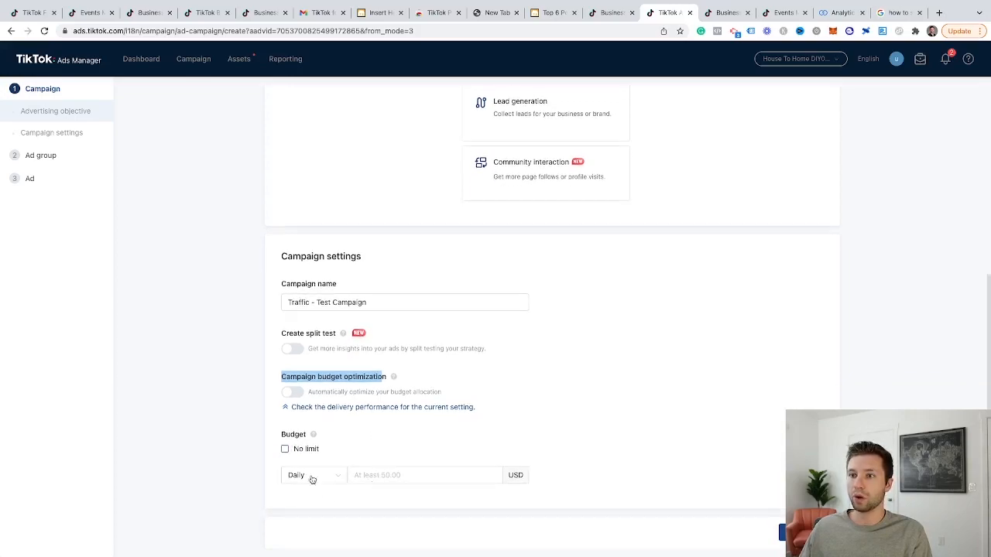
click(285, 449)
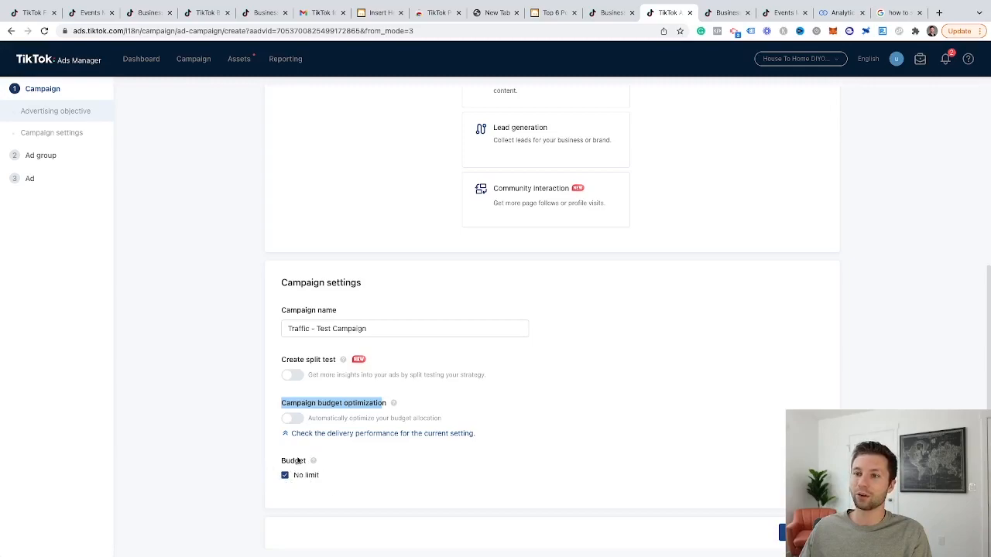
Turn off the campaign's No limit option, set a daily budget of 50 USD and continue to the ad group settings
click(284, 475)
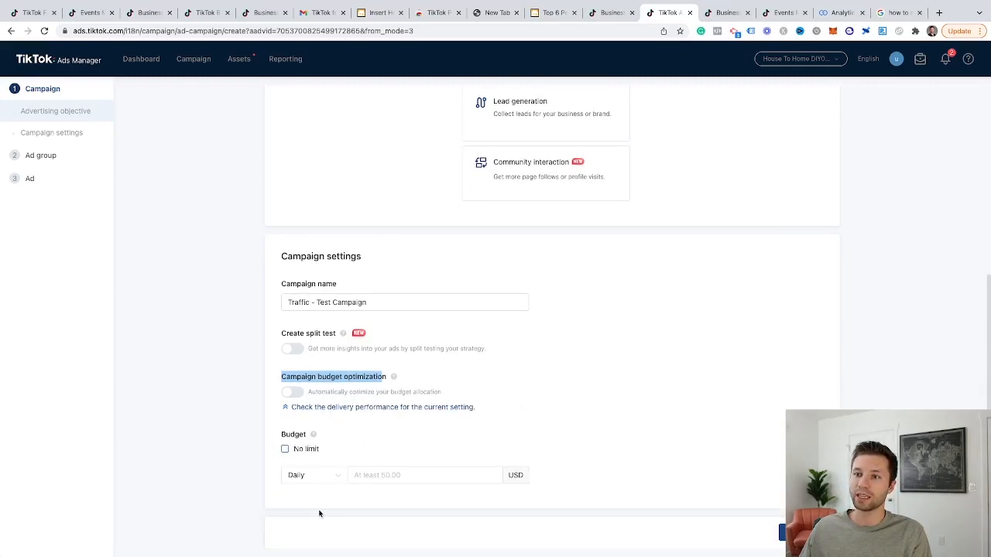
click(378, 474)
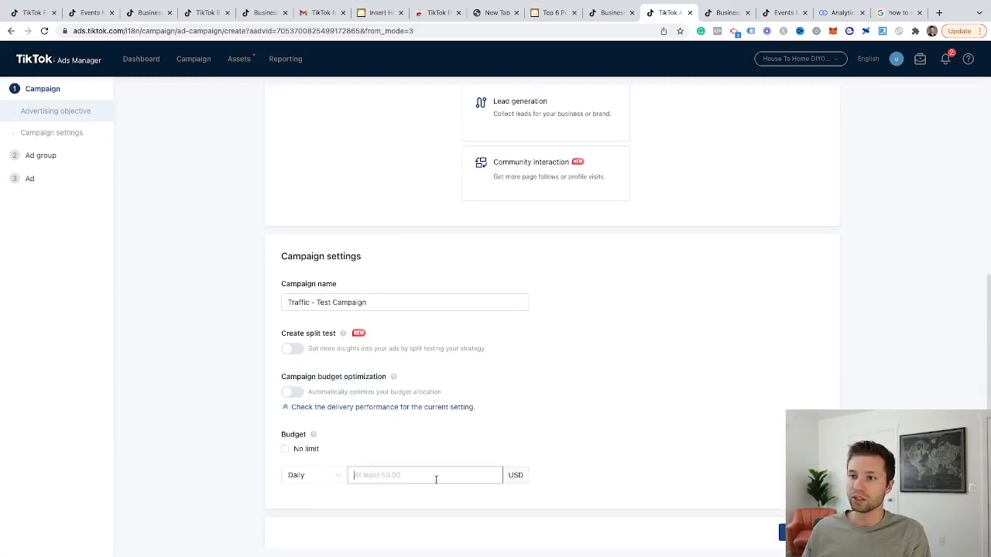
text(50)
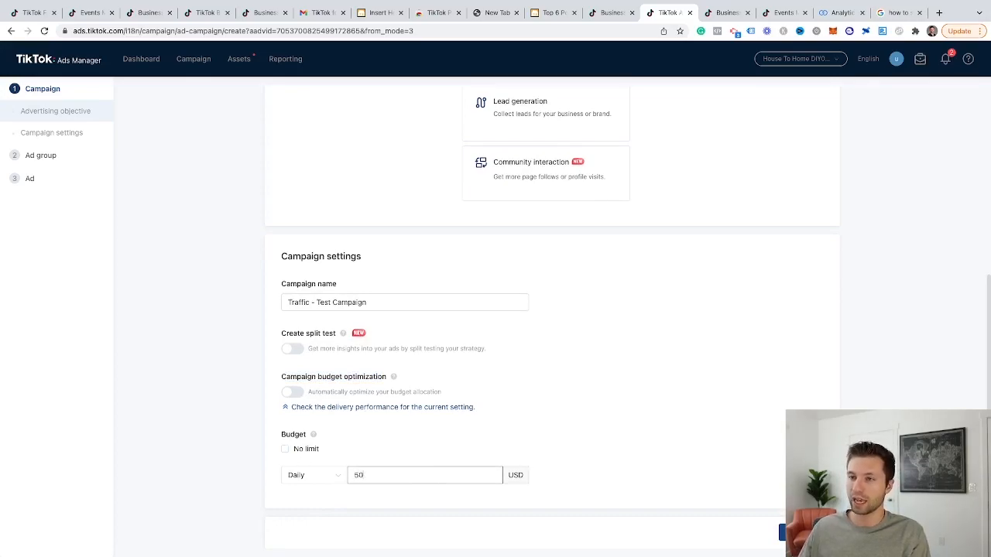
click(782, 533)
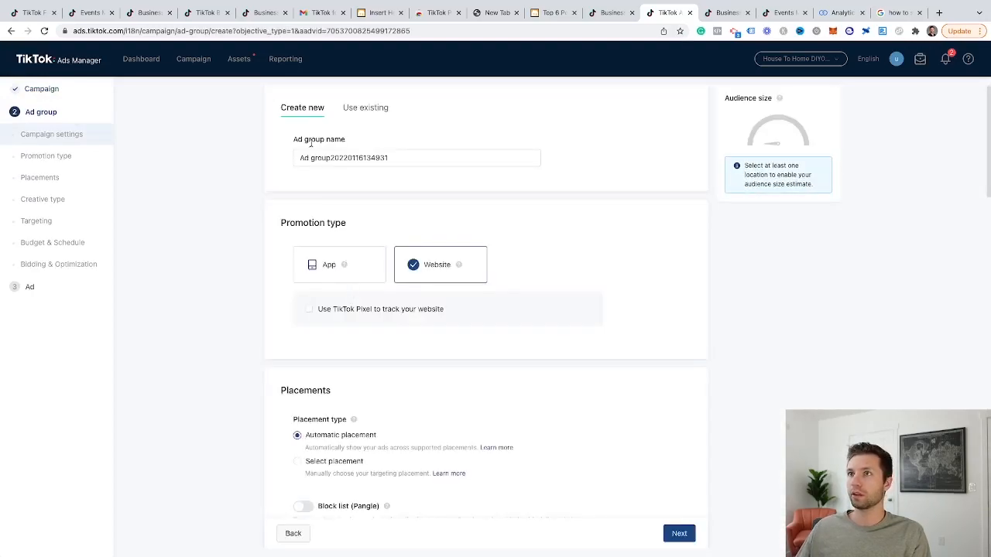
Rename the ad group as "Interest - Cars" and check the estimated audience reach
drag(409, 157, 289, 157)
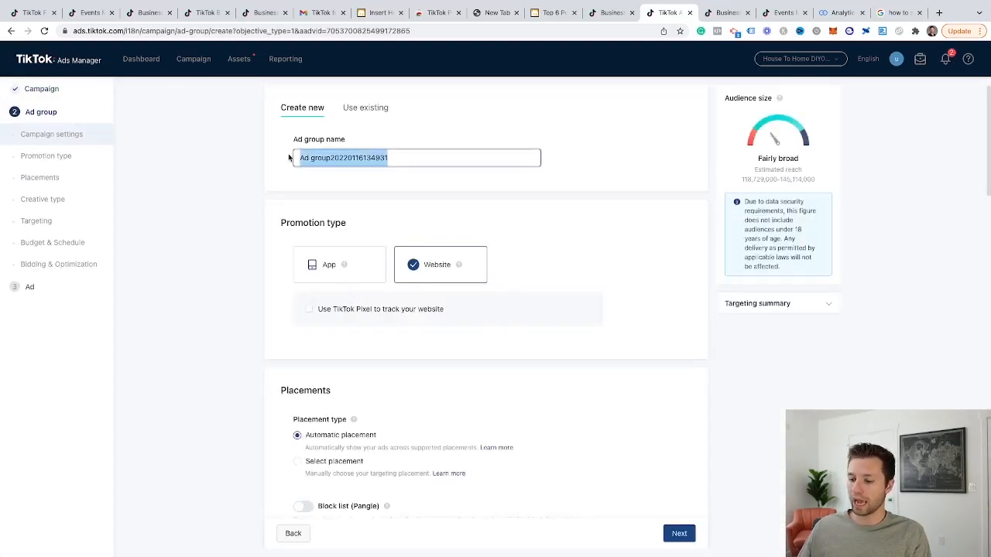
key(BackSpace)
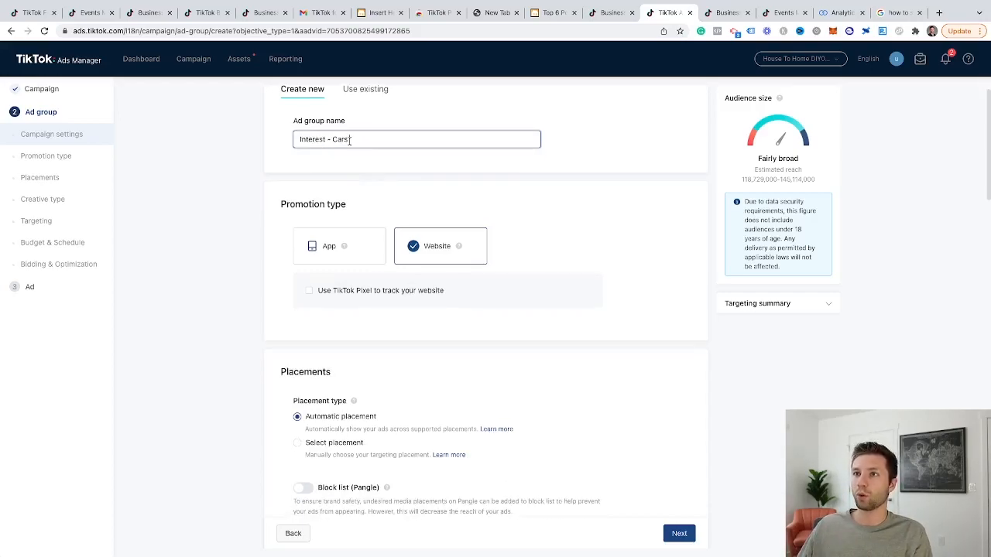
scroll(365, 168, up, 1)
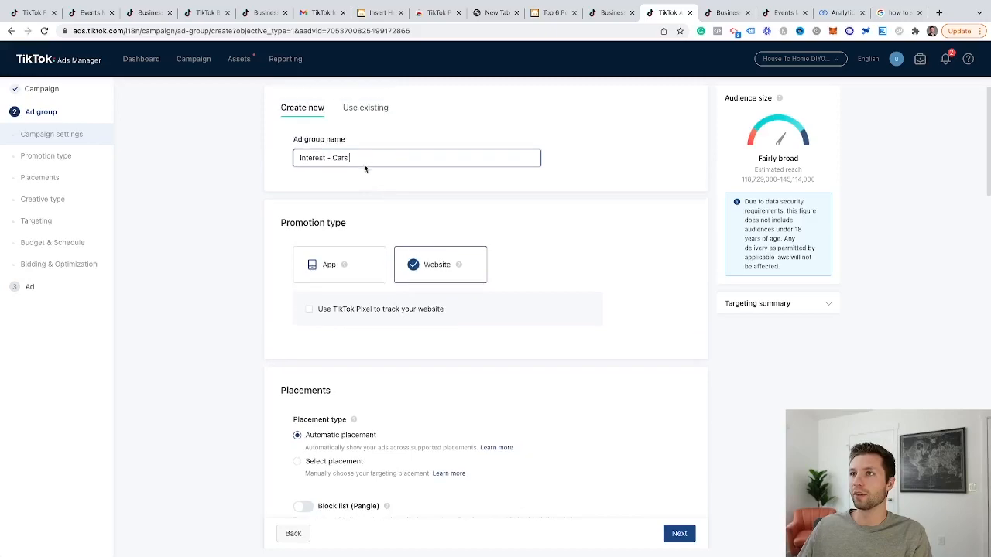
drag(379, 156, 283, 158)
scroll(398, 195, down, 1)
scroll(398, 195, up, 1)
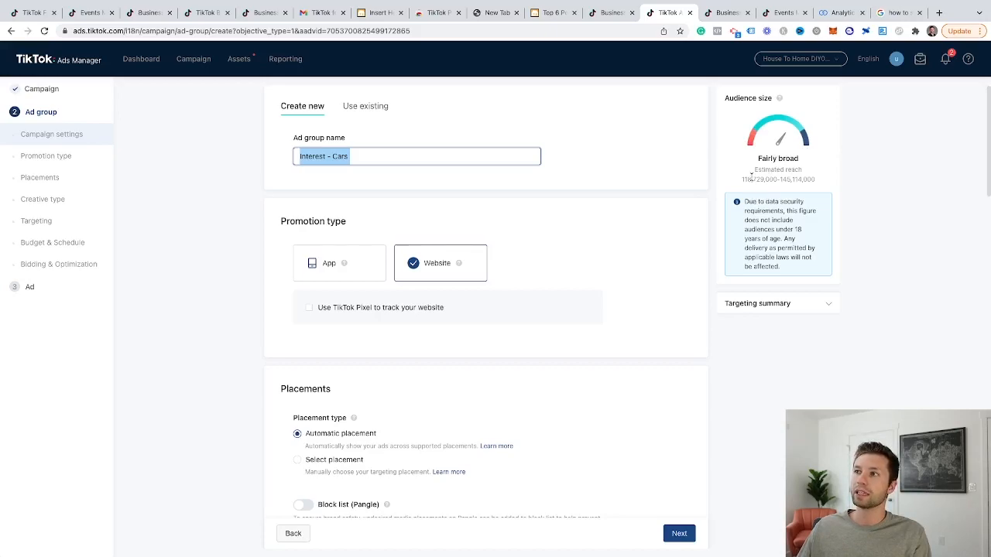
drag(742, 179, 830, 183)
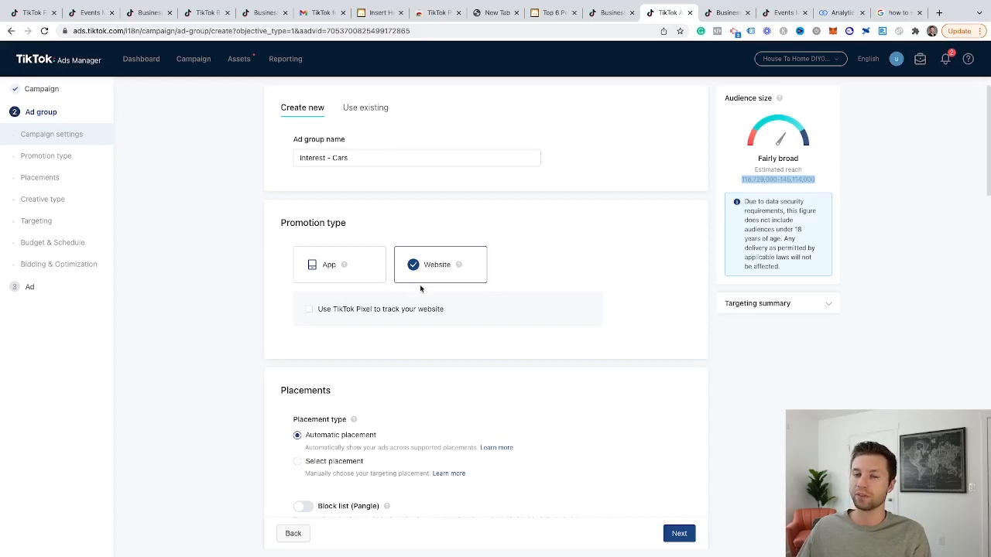
Enable TikTok Pixel tracking for the website promotion and select Test Pixel
scroll(402, 329, down, 1)
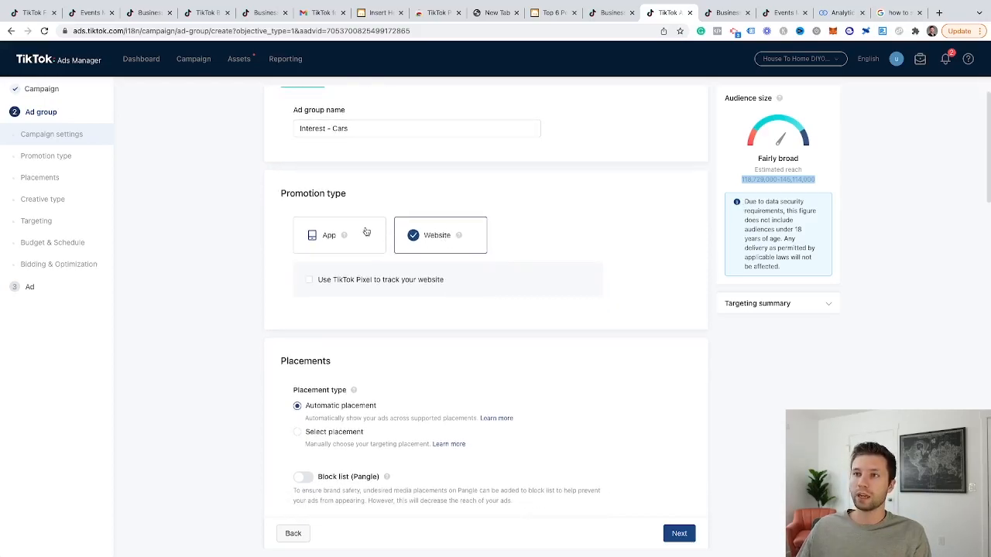
click(309, 282)
scroll(444, 294, down, 1)
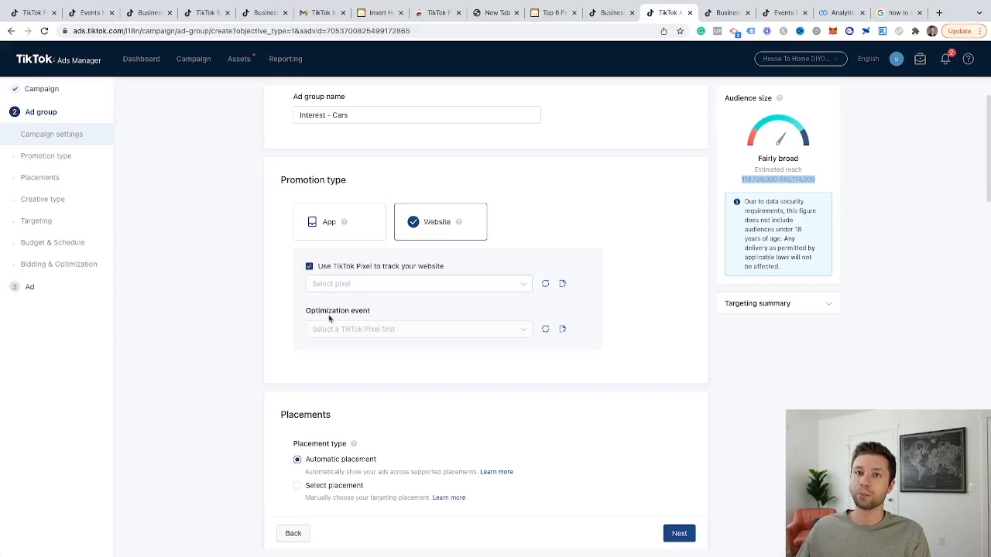
click(500, 285)
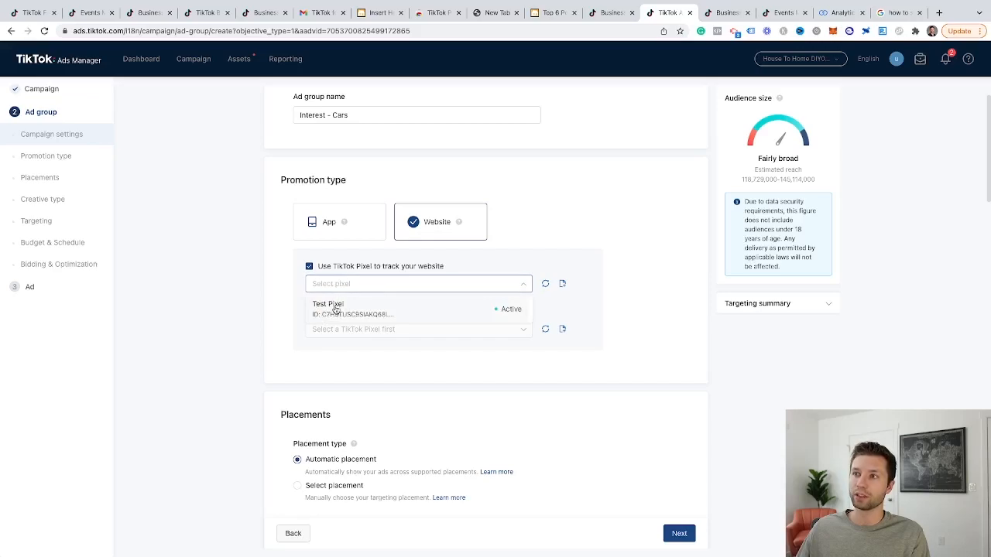
click(329, 310)
click(520, 285)
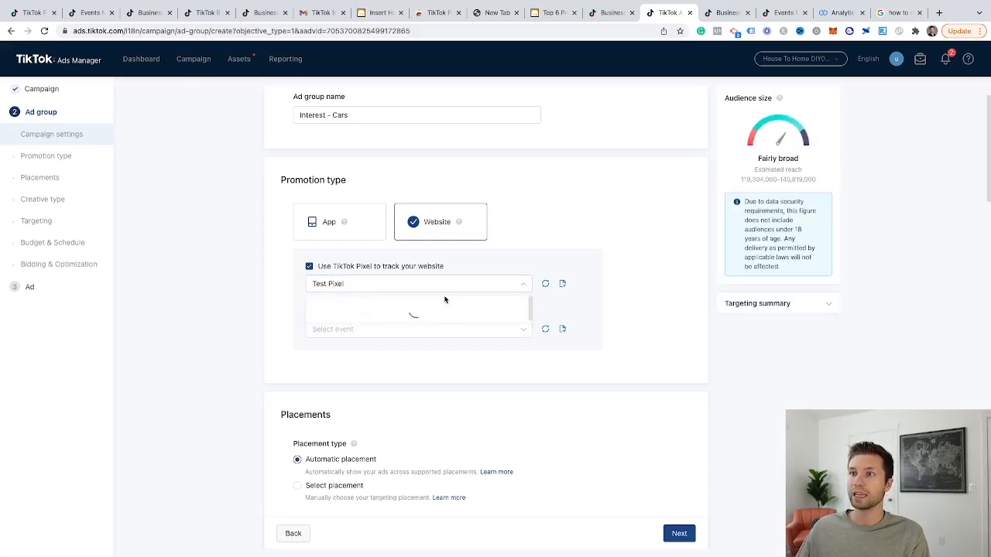
click(286, 311)
Set the pixel's optimization event to Subscribe and read the performance notice beneath it
scroll(475, 285, down, 1)
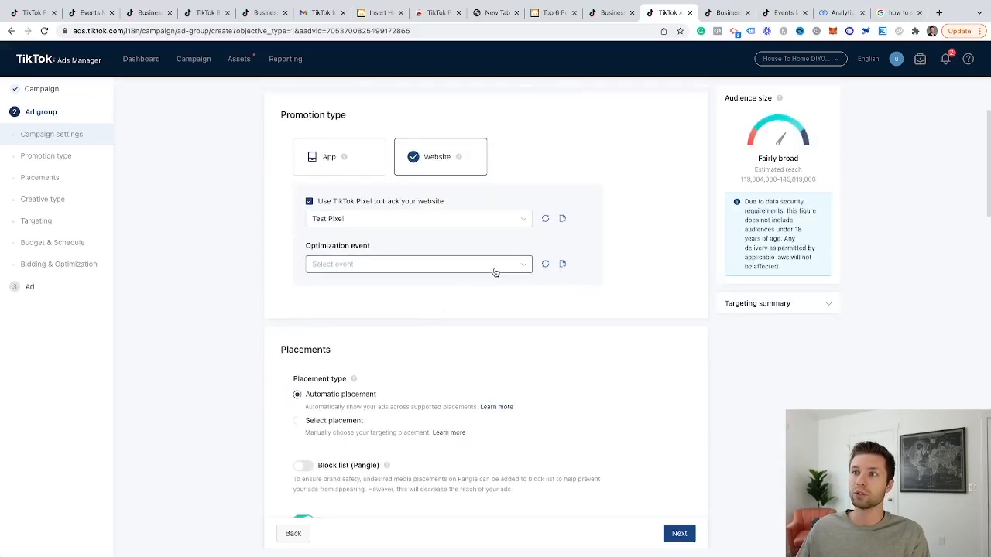
click(497, 267)
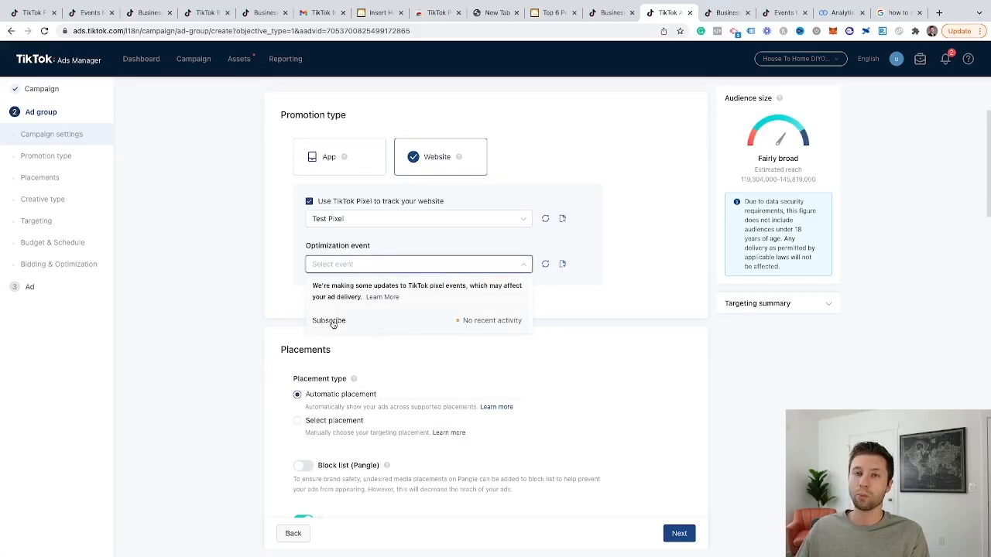
mouse_move(473, 330)
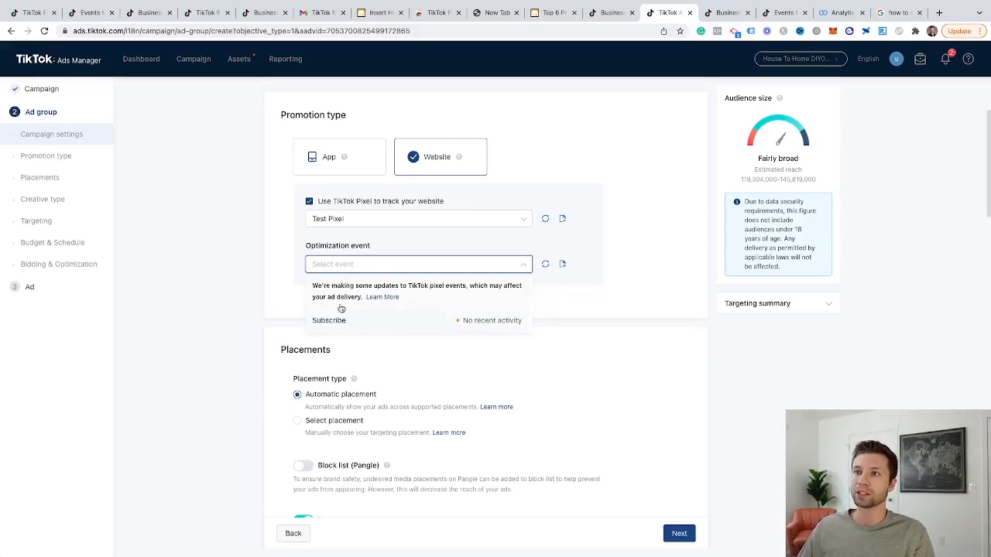
click(574, 249)
scroll(476, 301, up, 1)
click(501, 285)
click(343, 336)
scroll(342, 315, up, 1)
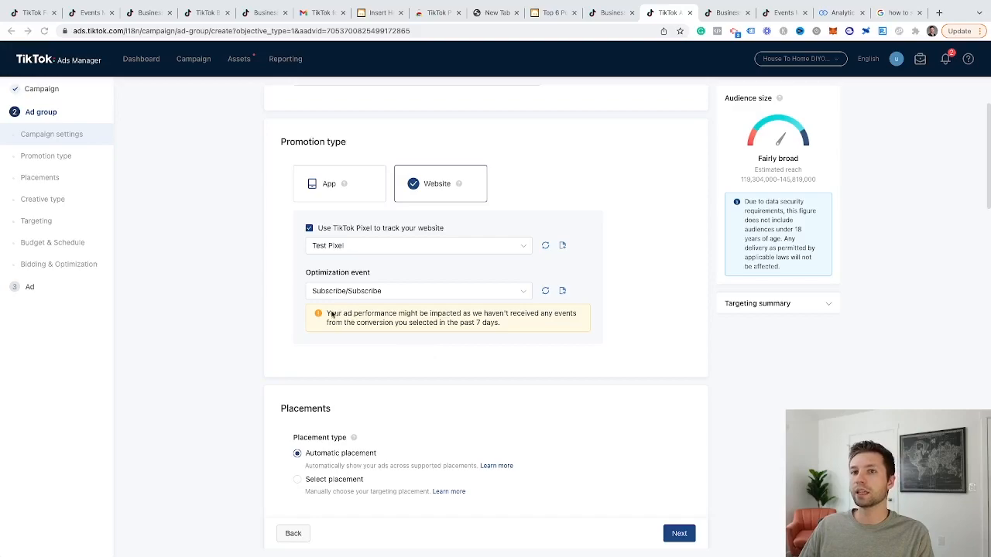
drag(329, 314, 511, 329)
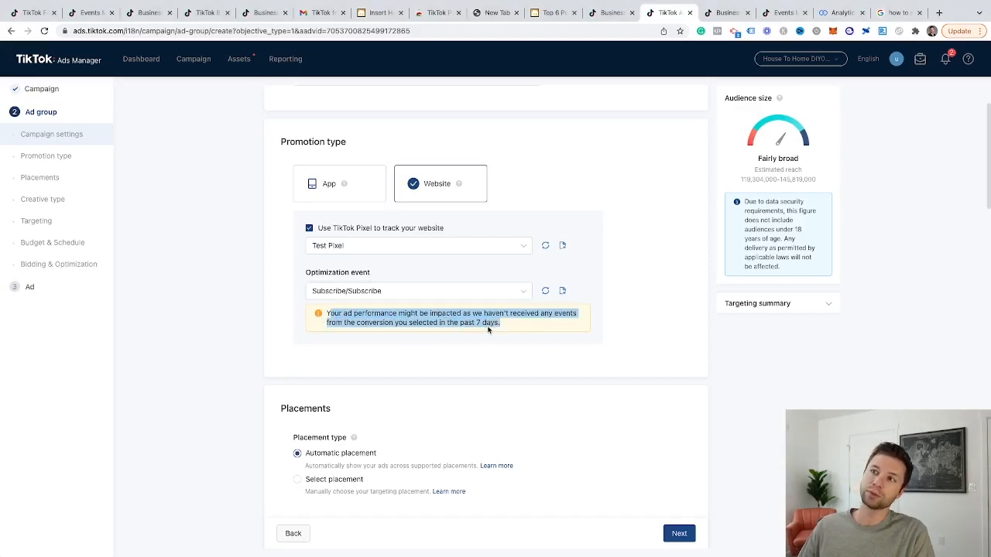
click(492, 326)
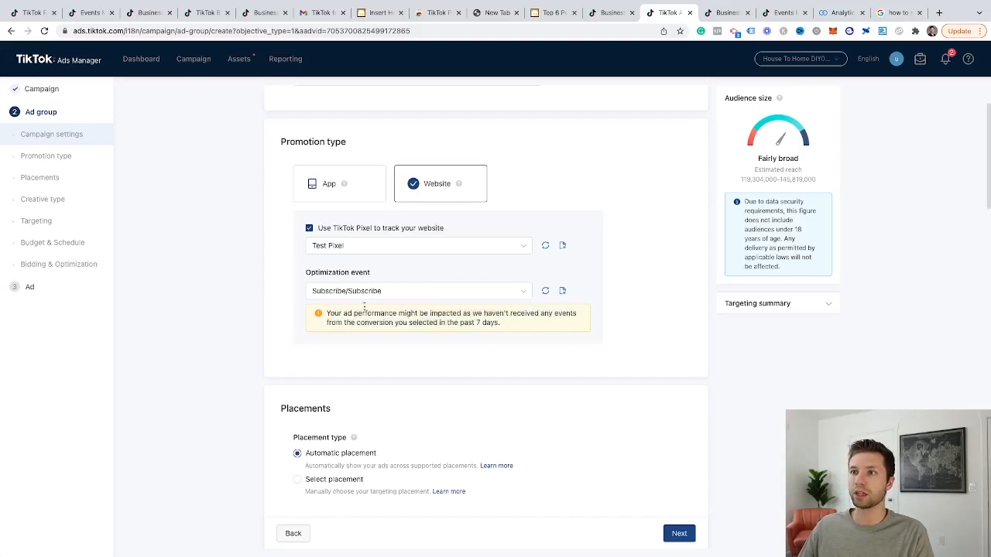
drag(506, 329, 325, 313)
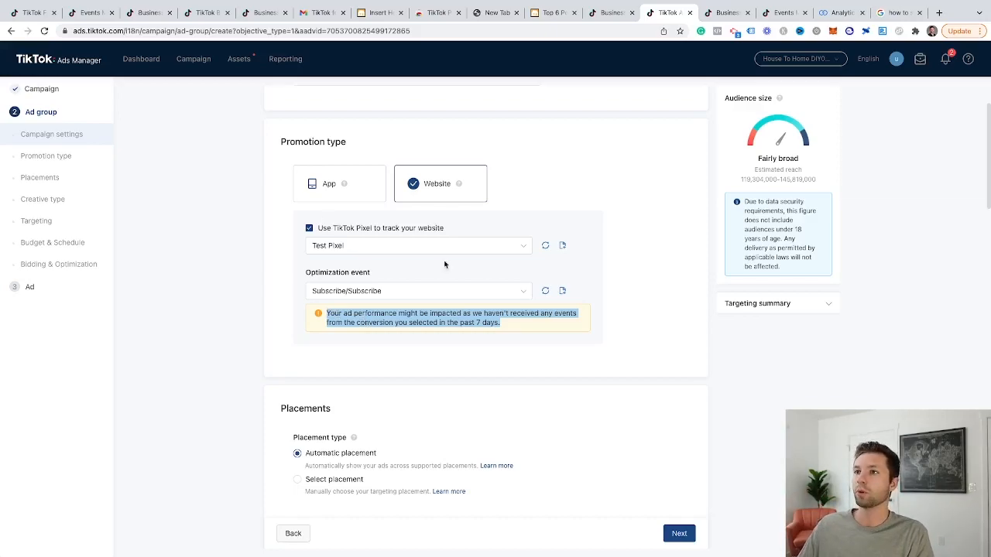
Switch the placement type to Select placement and exclude News feed app series and Pangle, keeping only TikTok
scroll(405, 287, down, 3)
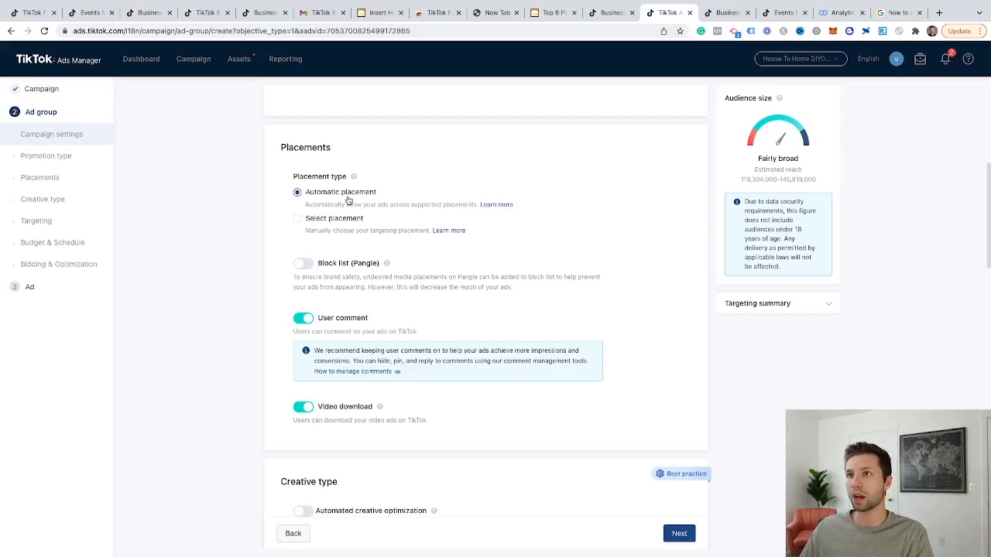
drag(305, 205, 465, 206)
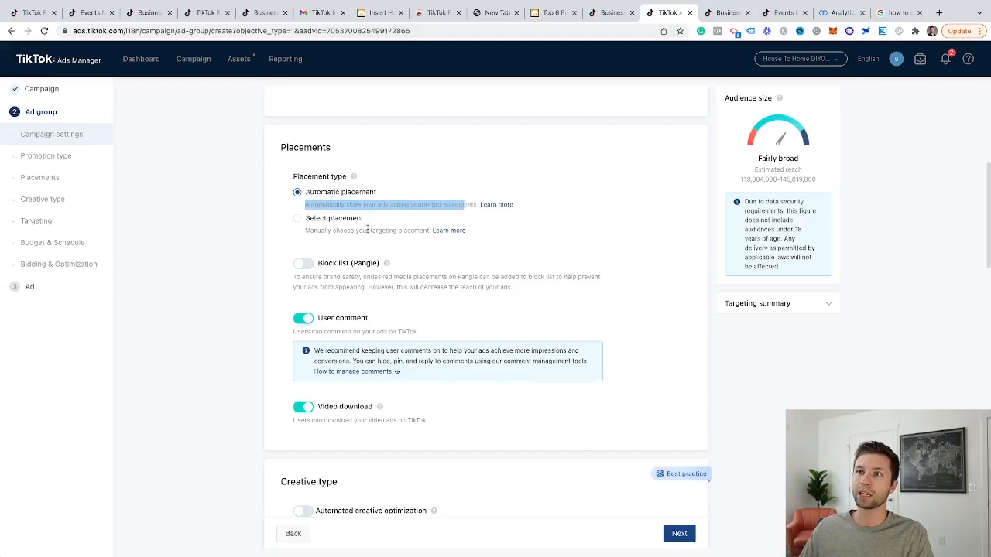
click(297, 218)
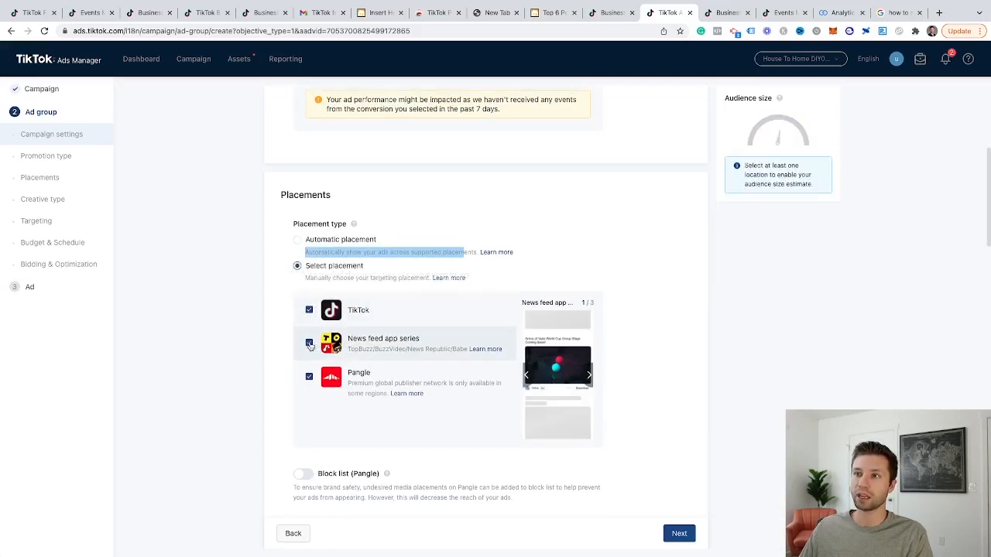
click(310, 344)
click(308, 377)
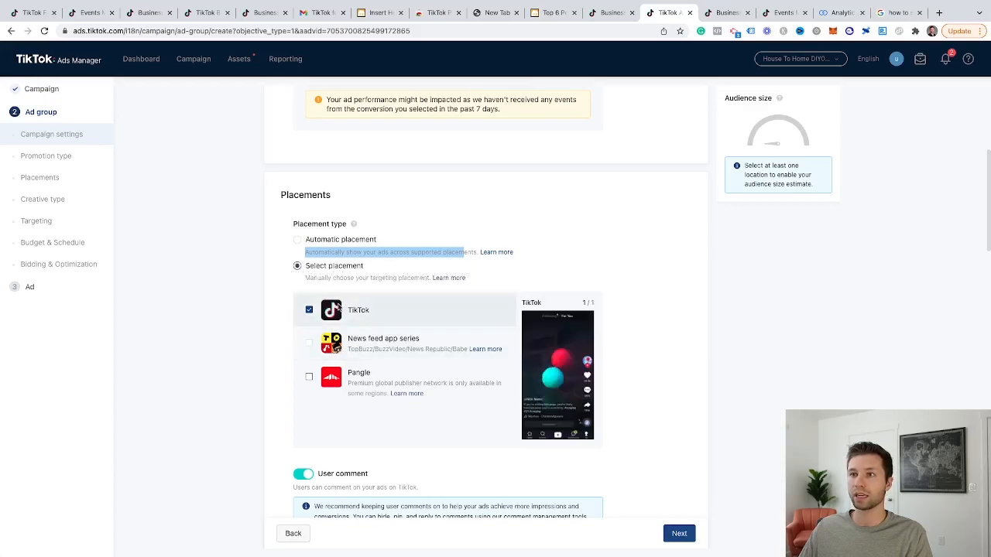
scroll(340, 306, down, 3)
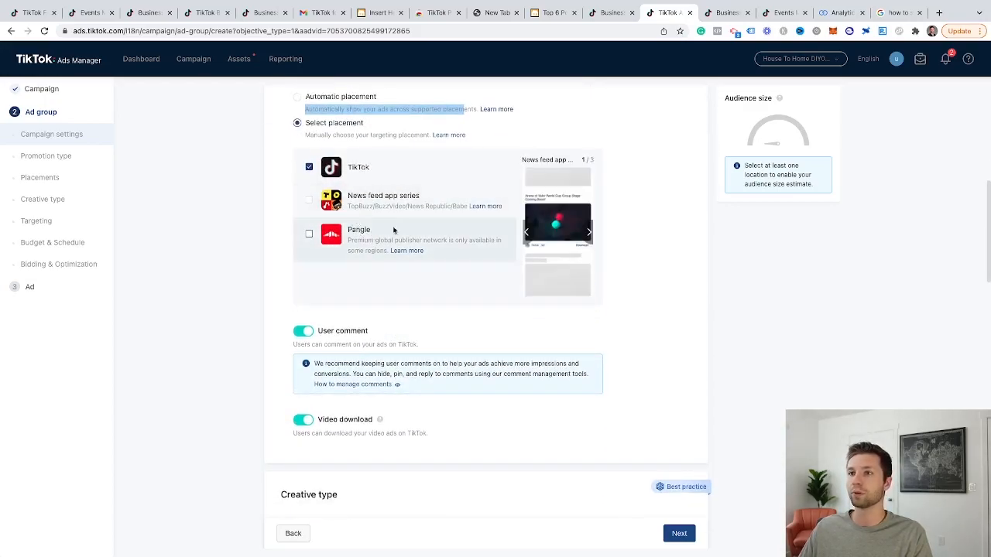
scroll(391, 302, down, 1)
scroll(371, 272, up, 2)
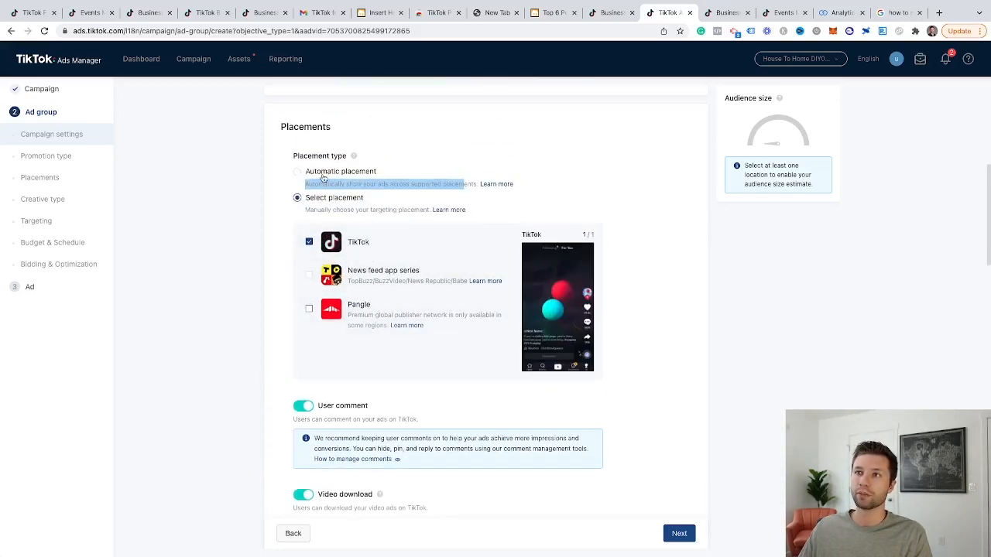
Review the User comment and Video download settings of the ad group's placements
scroll(353, 290, down, 1)
drag(318, 336, 398, 335)
scroll(390, 347, down, 1)
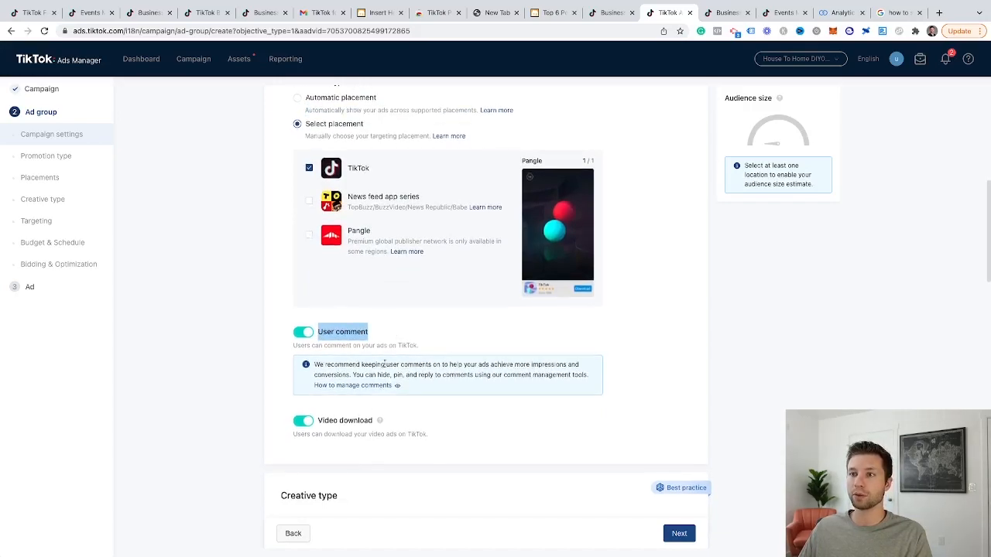
scroll(418, 349, down, 1)
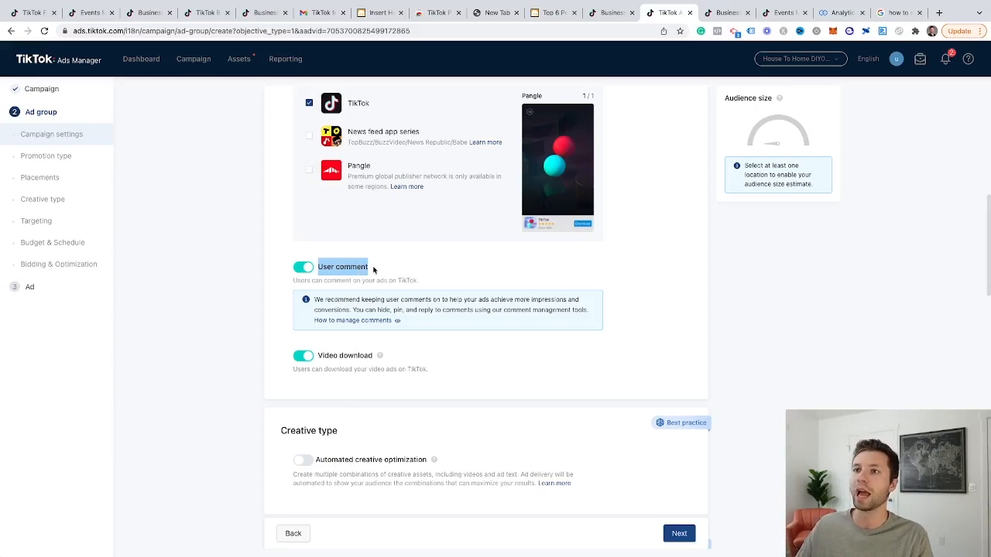
Turn on Automated creative optimization under Creative type and turn it off again
scroll(348, 317, down, 3)
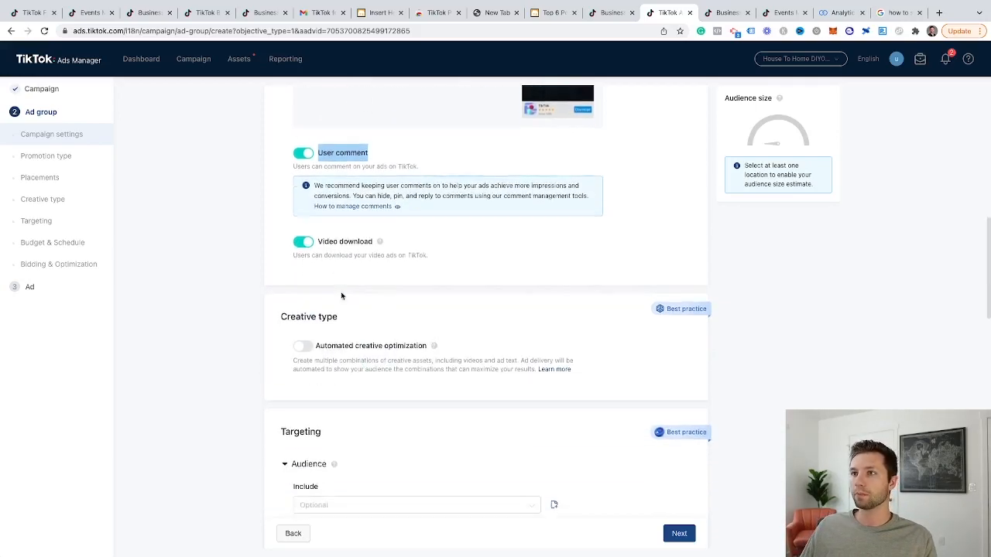
scroll(399, 260, down, 1)
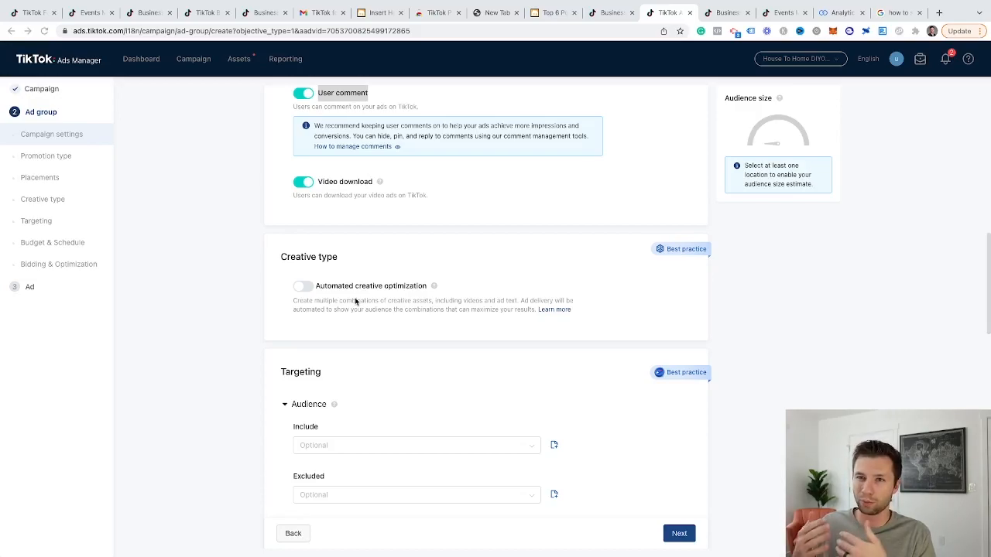
click(305, 288)
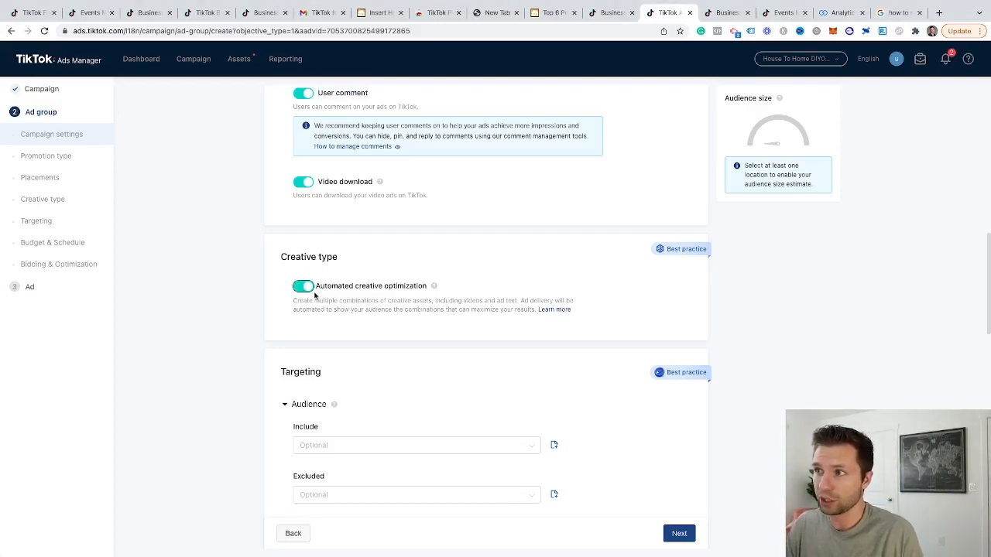
click(306, 286)
Examine the ad group's targeting options for audience, demographics, and interests and behaviors
scroll(445, 309, down, 3)
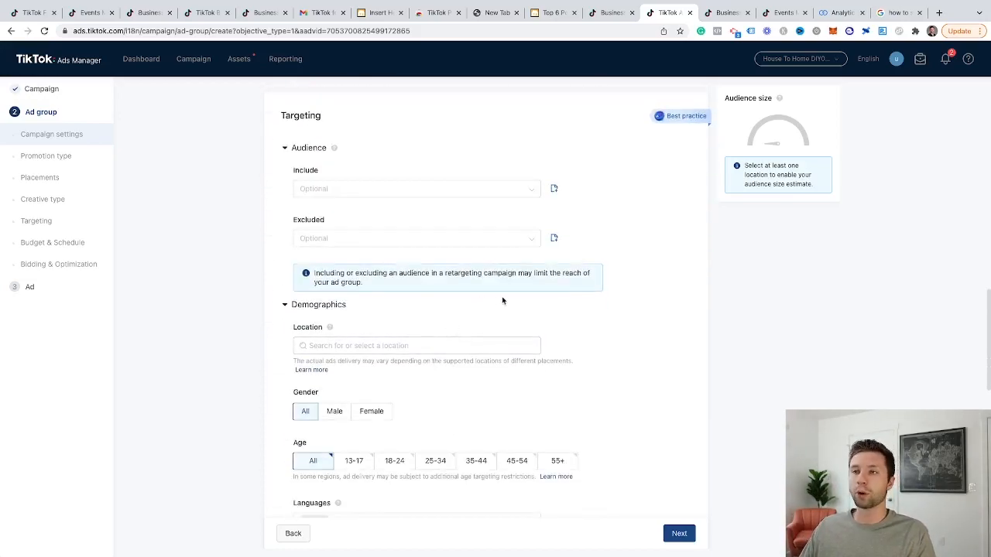
scroll(506, 288, up, 1)
scroll(505, 288, up, 1)
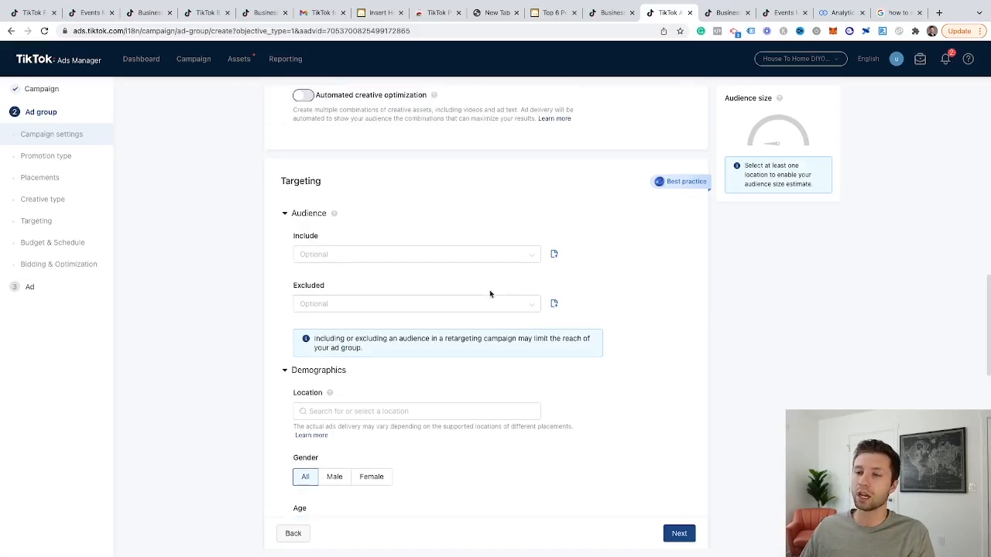
scroll(366, 327, down, 6)
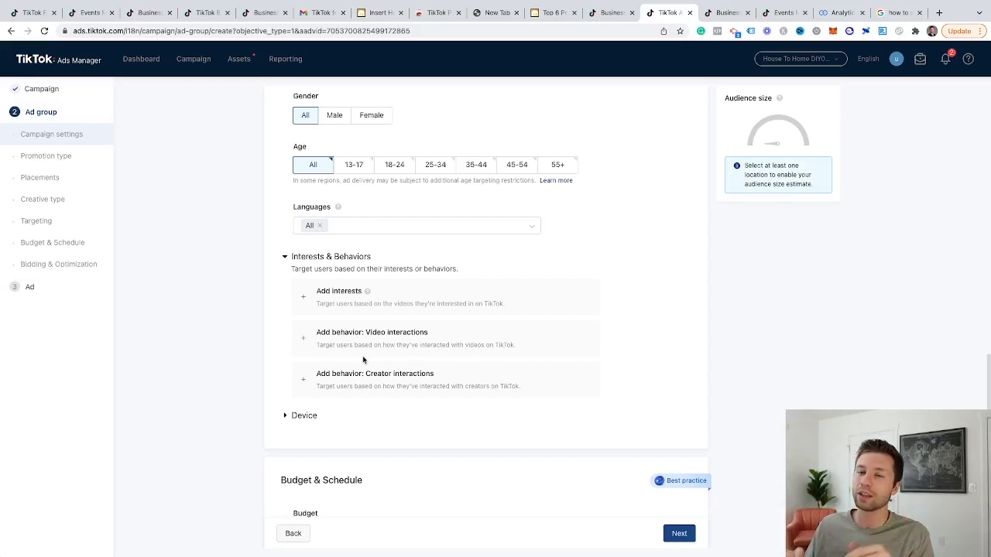
scroll(425, 314, up, 3)
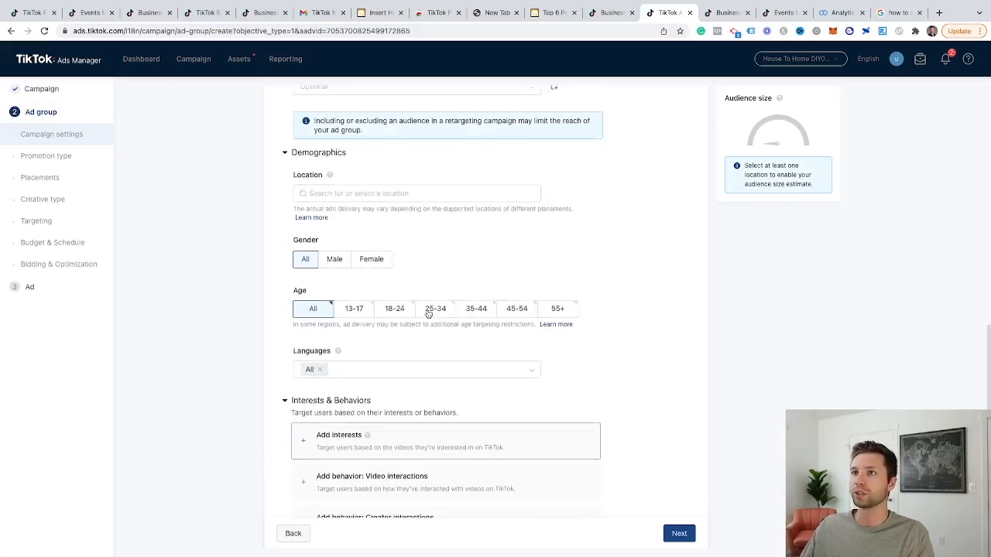
Check the saved audiences available for inclusion in the ad group's Audience targeting and collapse that section
scroll(425, 314, up, 2)
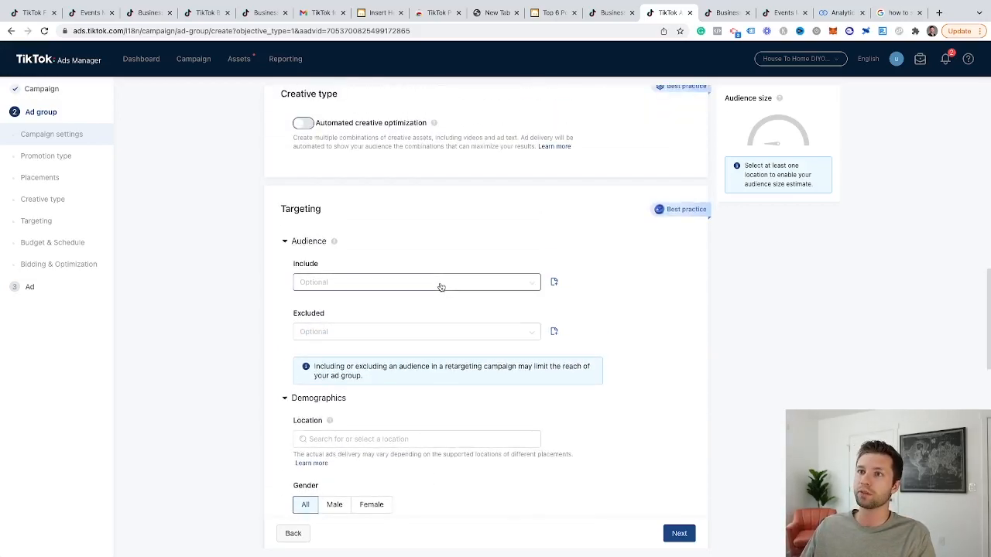
click(285, 241)
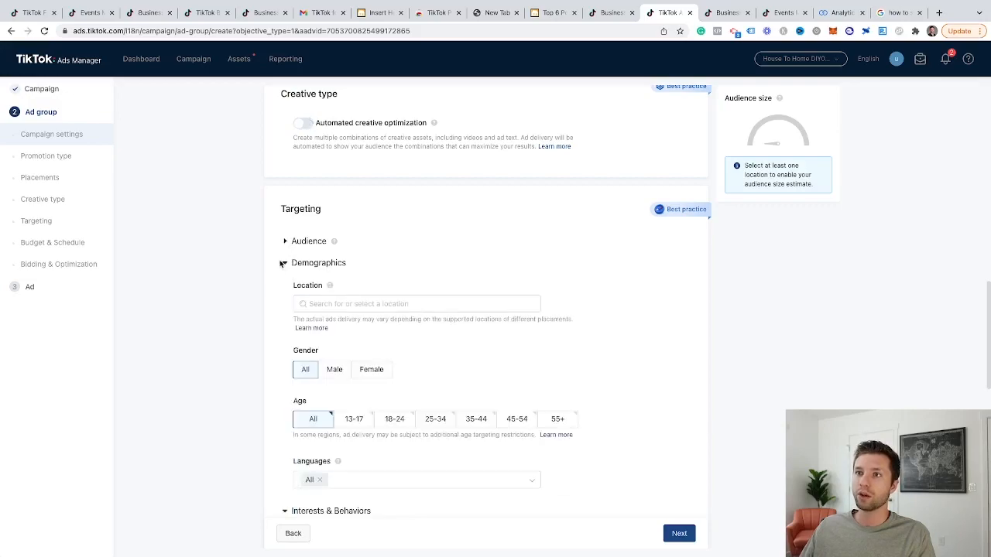
click(285, 263)
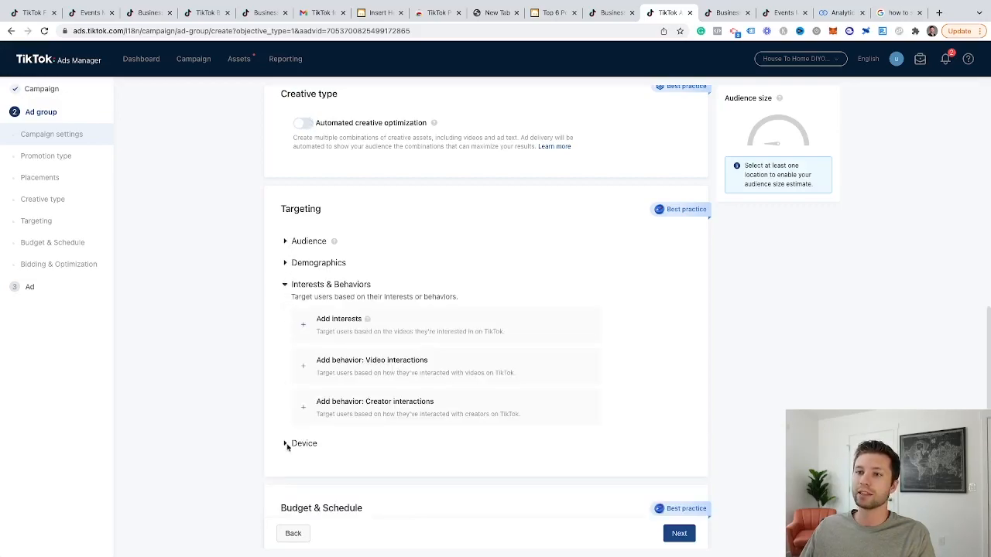
click(286, 242)
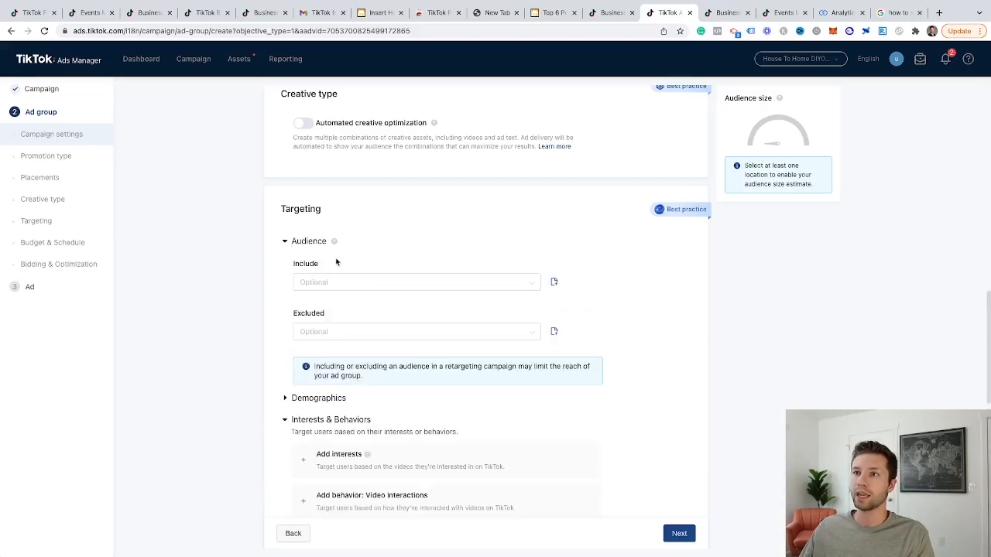
click(372, 283)
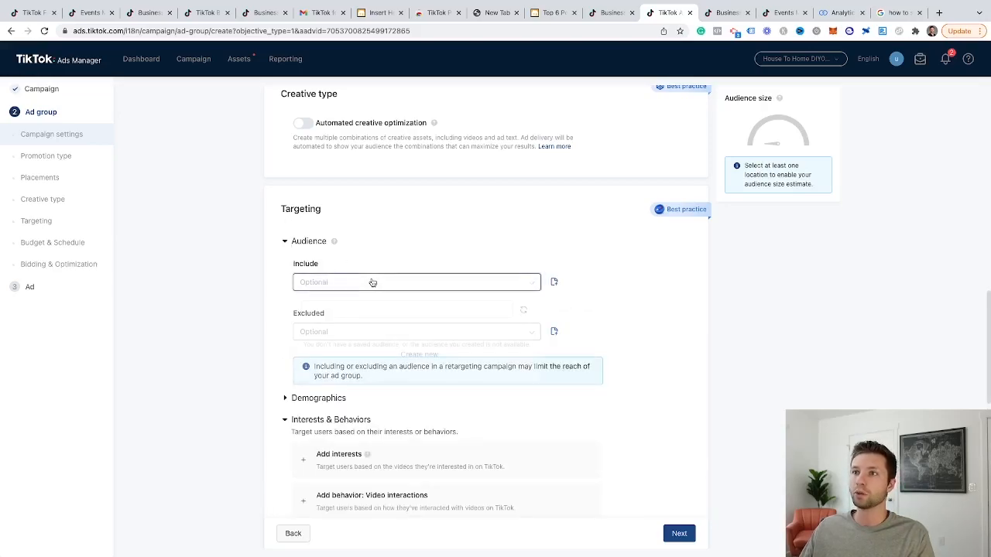
click(280, 278)
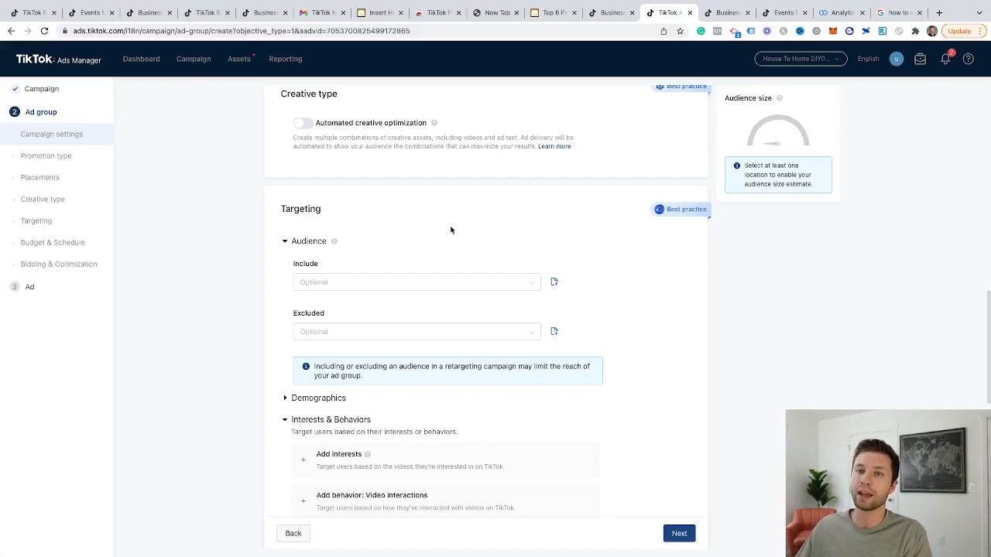
click(315, 288)
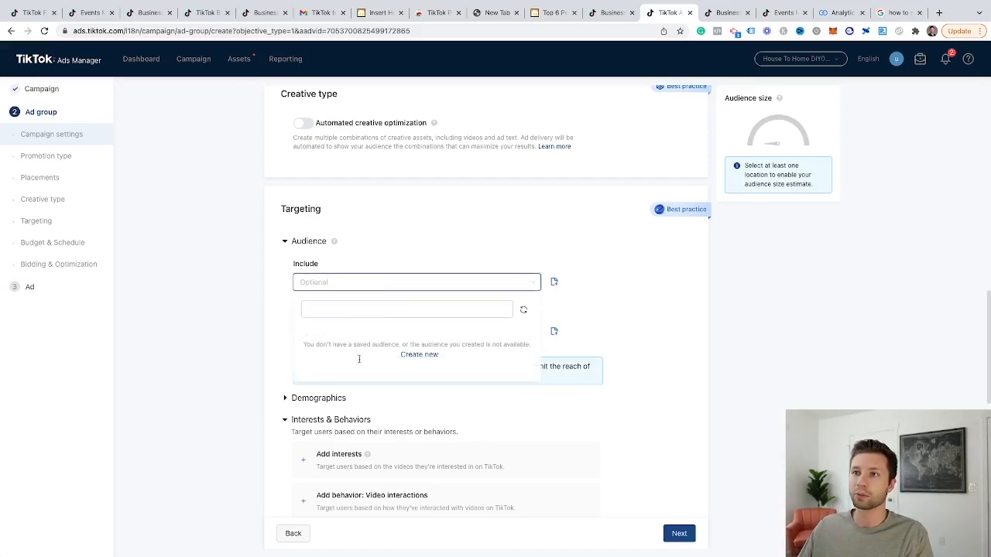
click(433, 240)
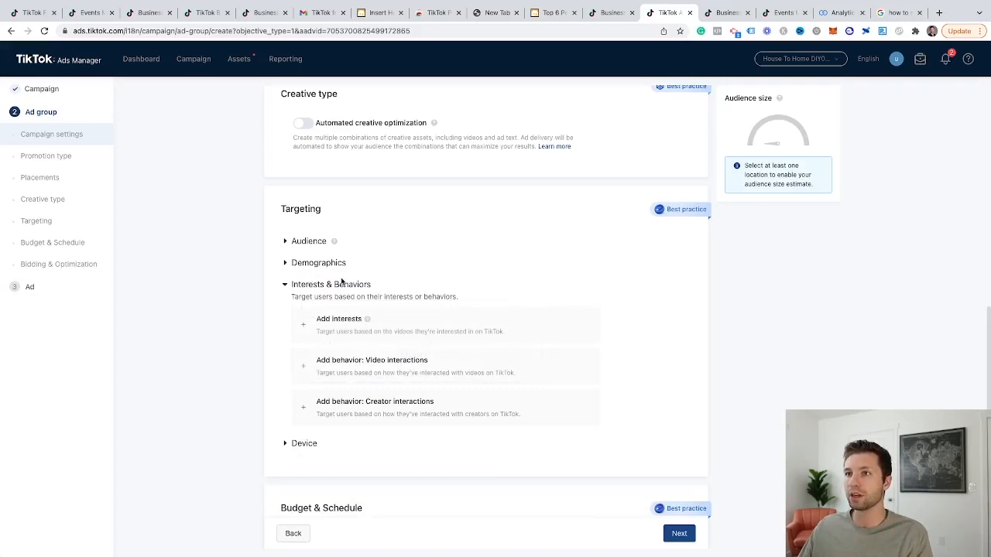
Set the ad group's demographic location targeting to United States
click(285, 264)
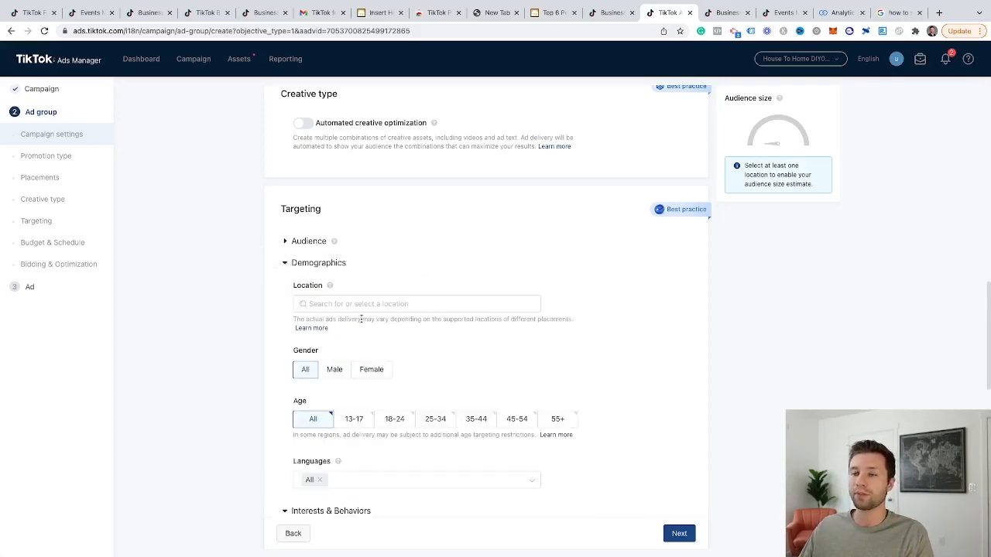
click(333, 305)
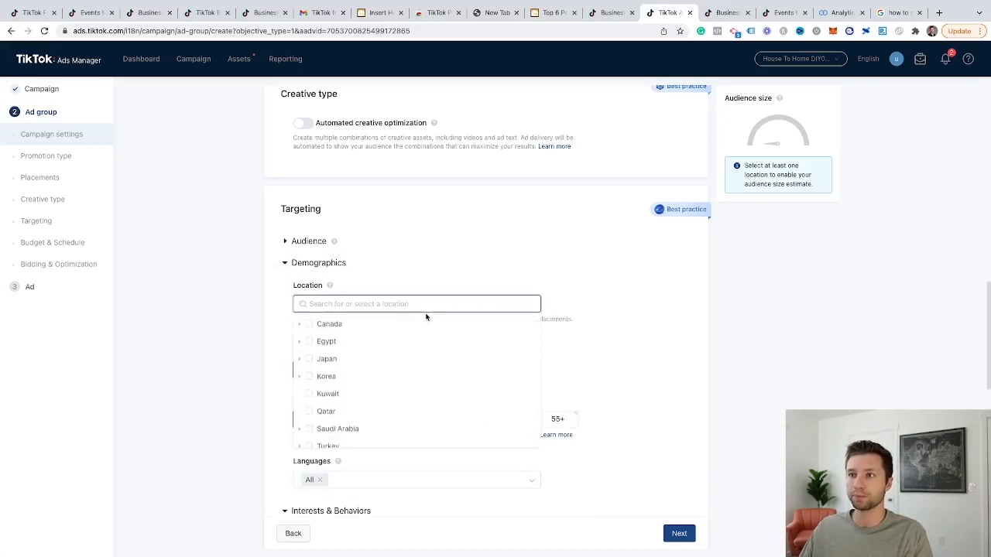
scroll(387, 363, down, 3)
scroll(387, 363, up, 2)
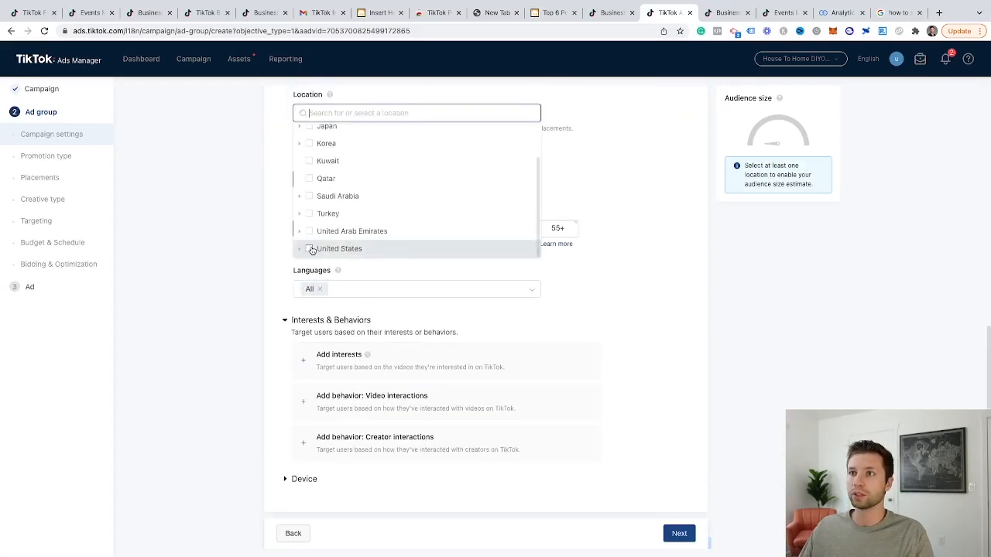
click(366, 253)
scroll(368, 258, up, 1)
click(581, 155)
scroll(566, 172, up, 1)
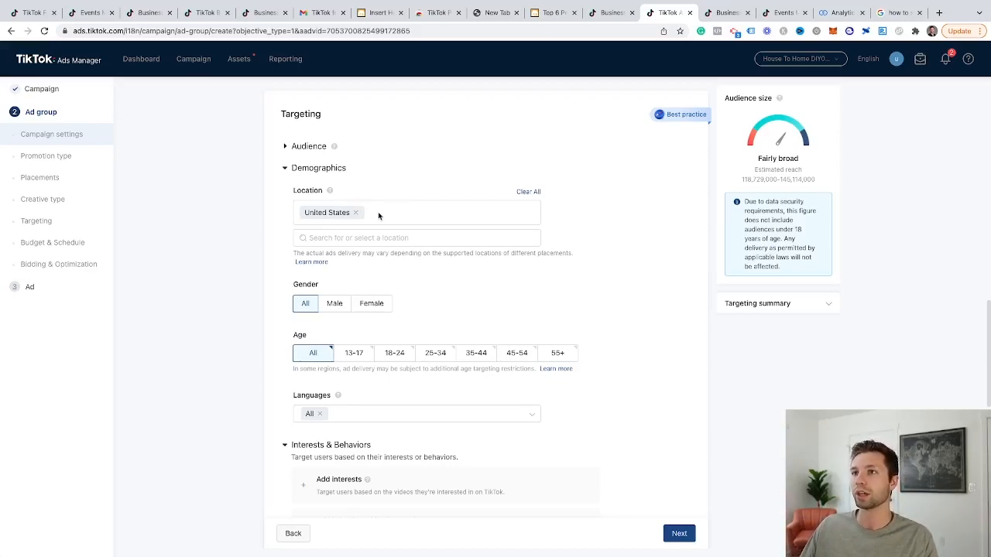
Review the gender, age and language targeting, then add an interests condition and bring up its interest categories
scroll(395, 232, down, 1)
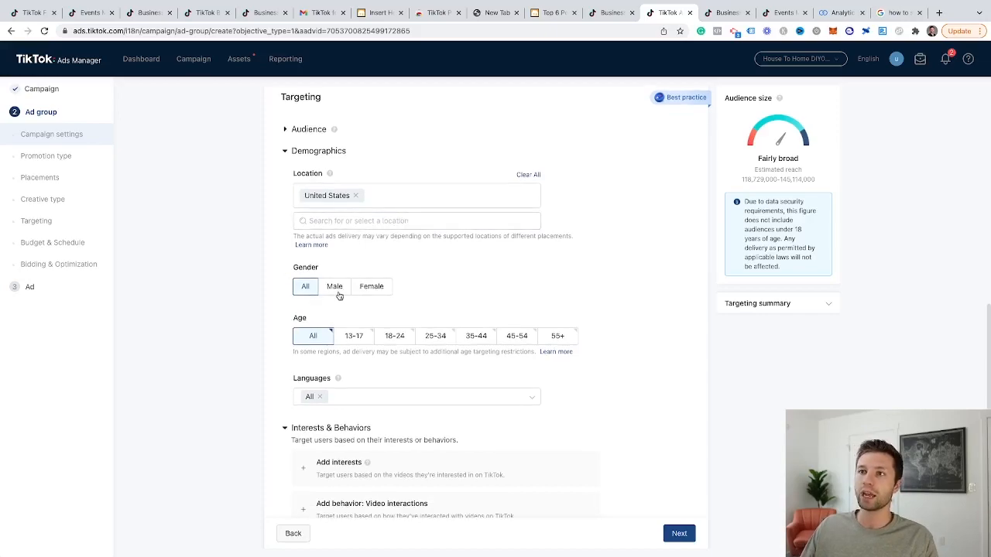
scroll(356, 284, down, 4)
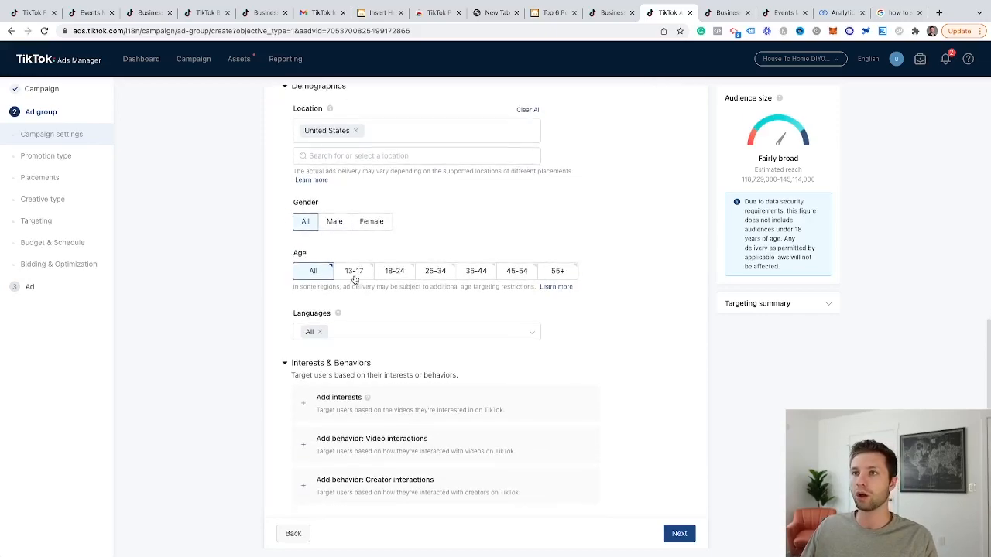
scroll(379, 280, down, 4)
scroll(361, 304, up, 1)
scroll(364, 302, down, 1)
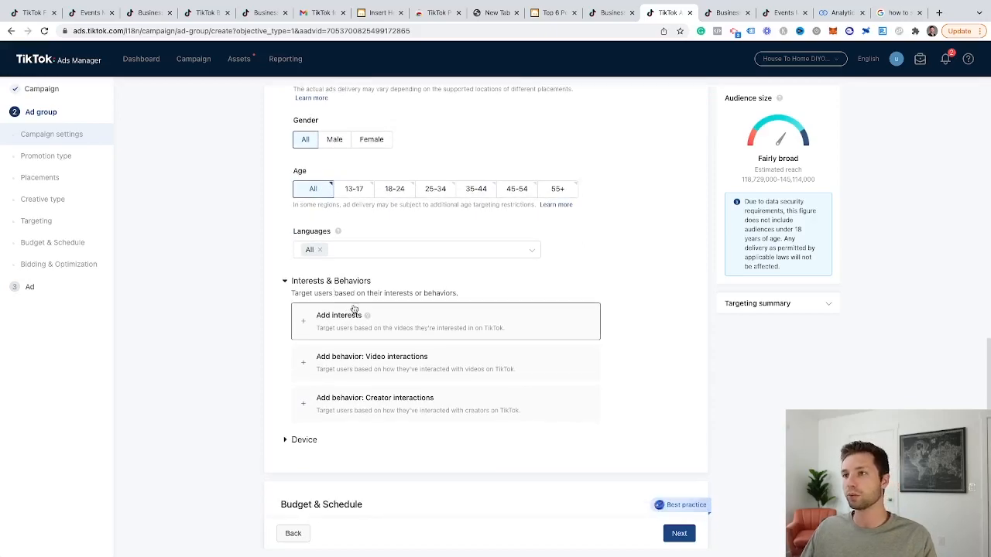
scroll(305, 323, down, 1)
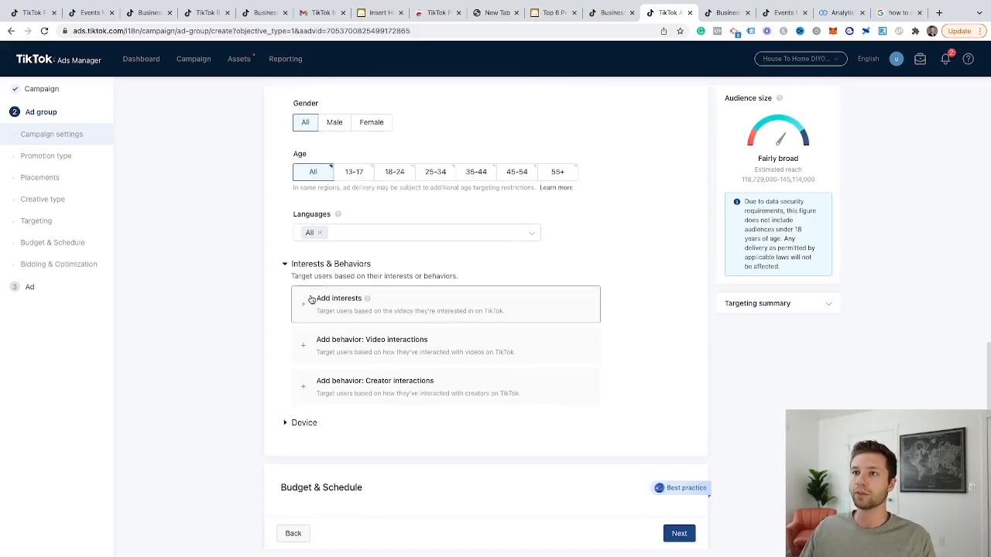
click(304, 308)
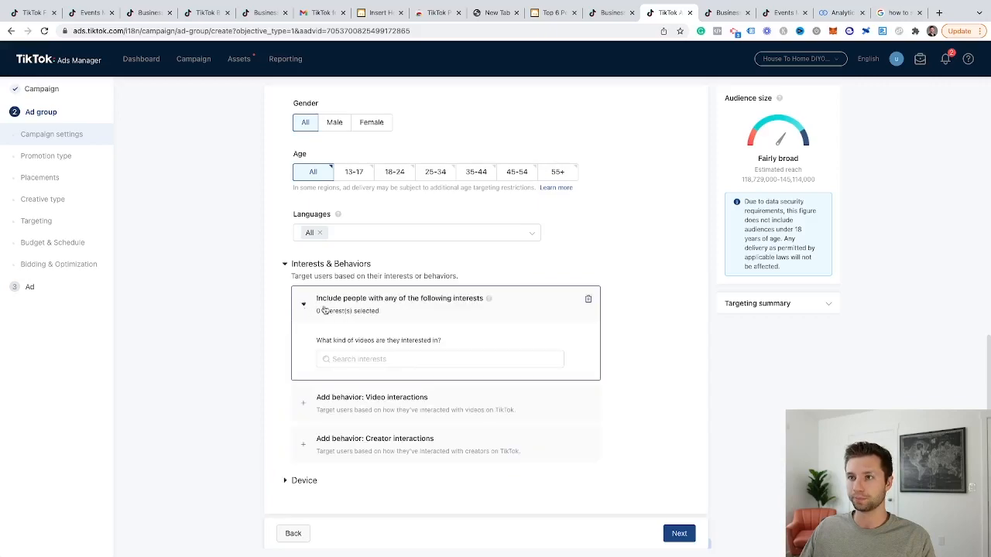
scroll(416, 353, down, 2)
click(432, 279)
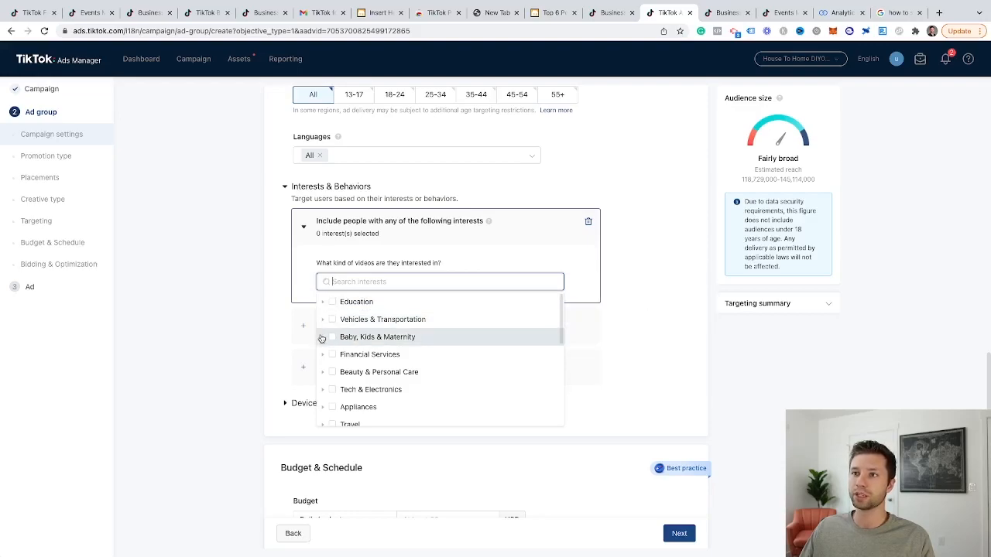
Browse the interest categories and include people interested in Auto Accessories under Vehicles & Transportation
scroll(325, 378, down, 6)
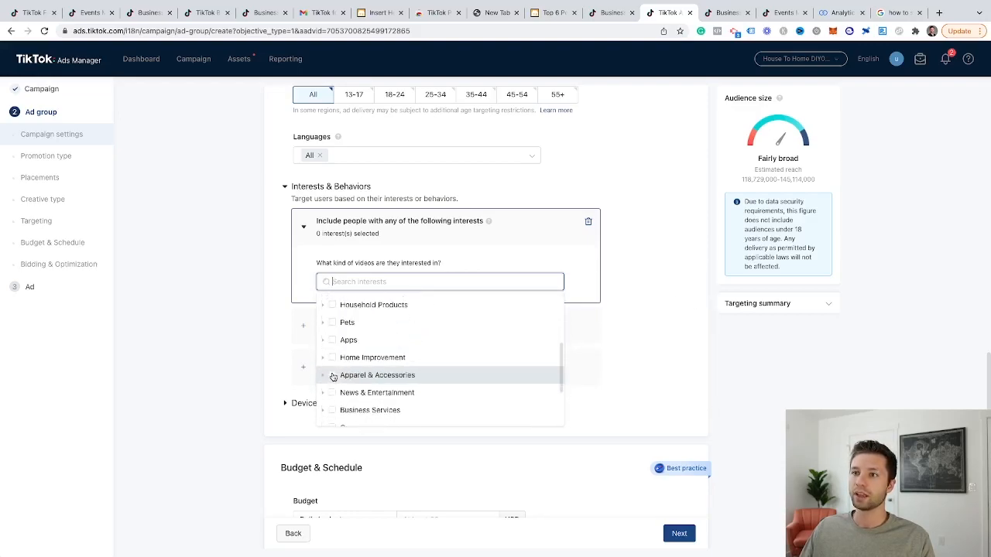
scroll(329, 348, up, 6)
click(322, 319)
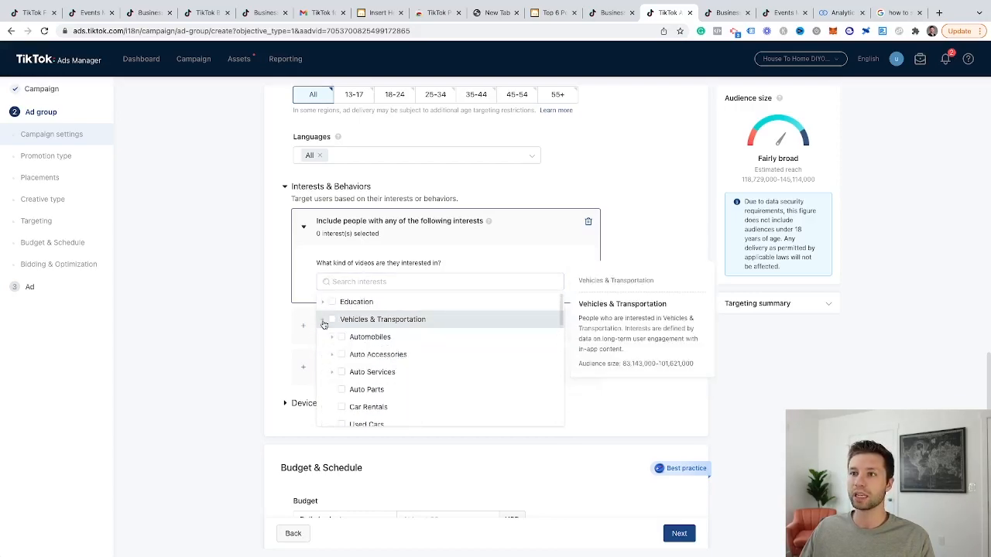
click(327, 337)
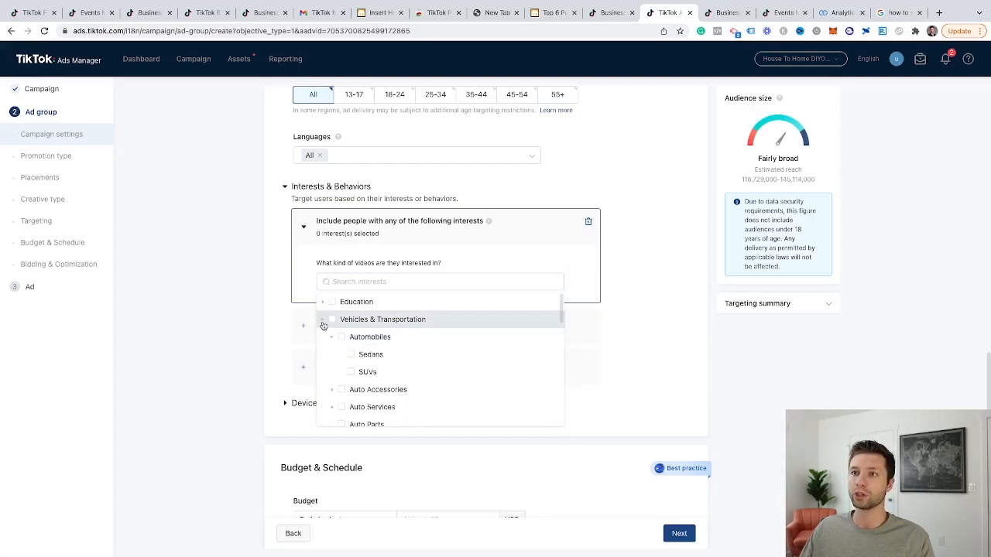
mouse_move(346, 361)
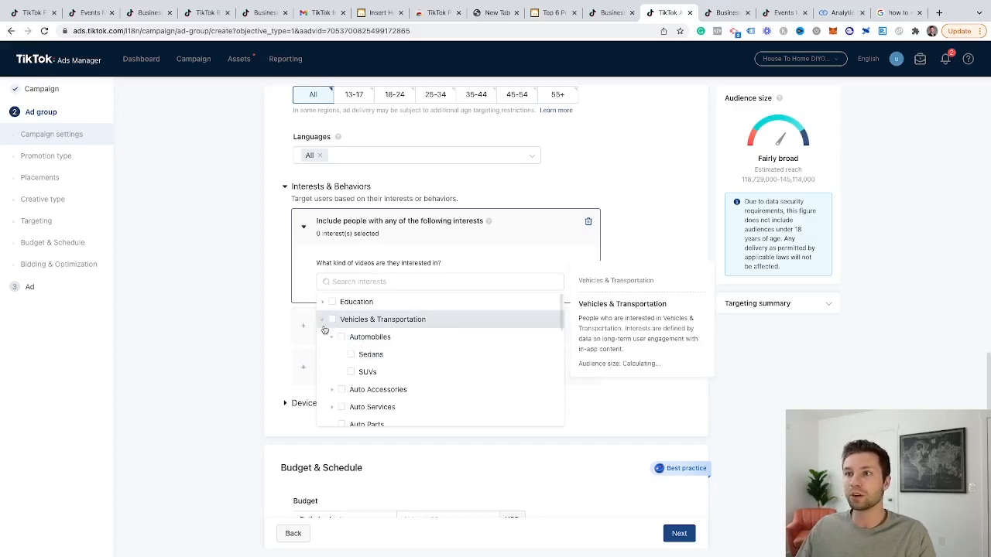
click(322, 322)
click(322, 323)
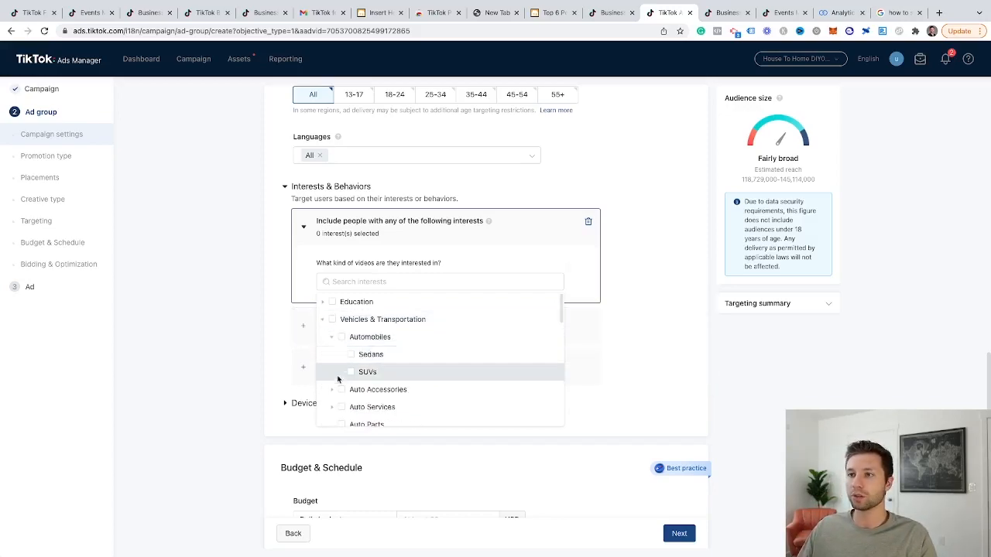
click(332, 391)
scroll(345, 375, down, 2)
scroll(347, 375, up, 4)
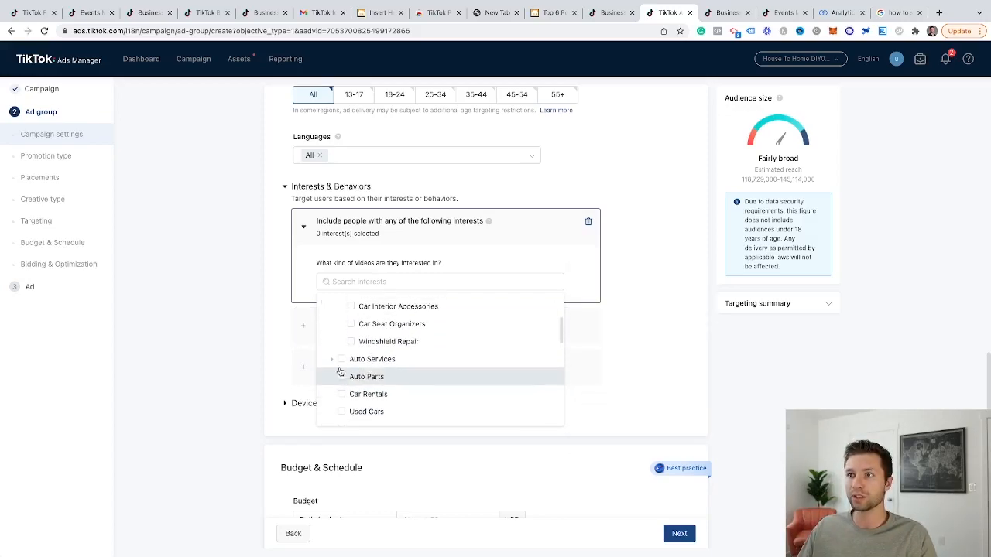
click(342, 300)
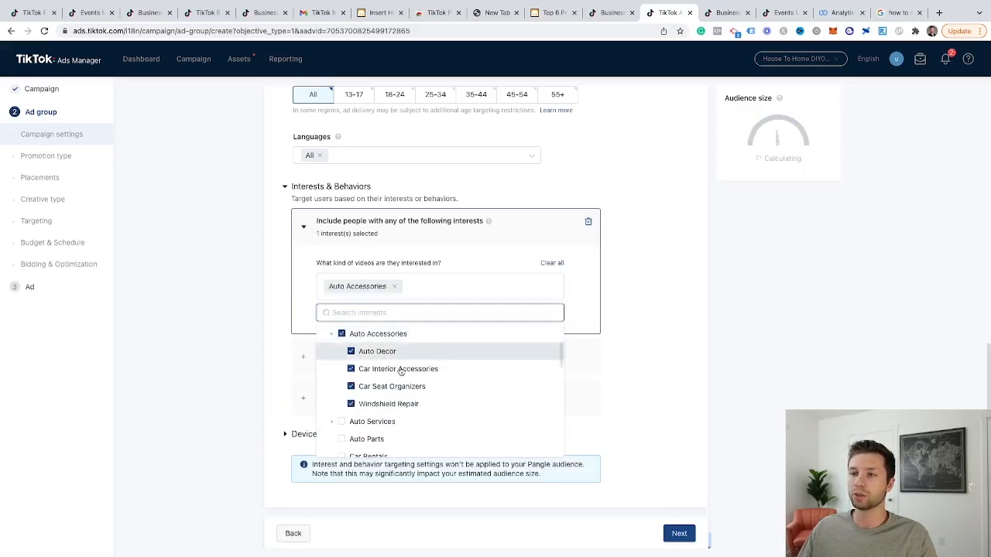
mouse_move(395, 404)
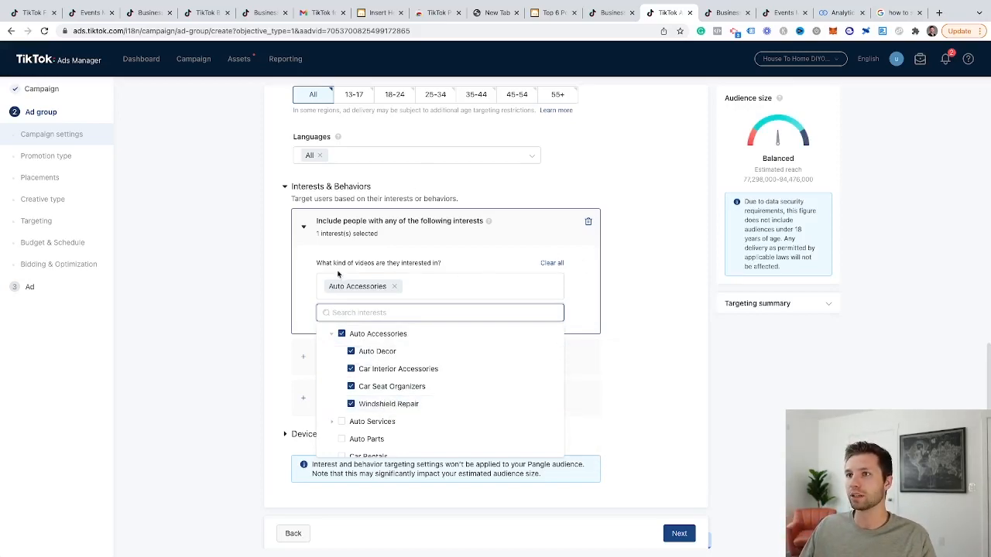
click(302, 288)
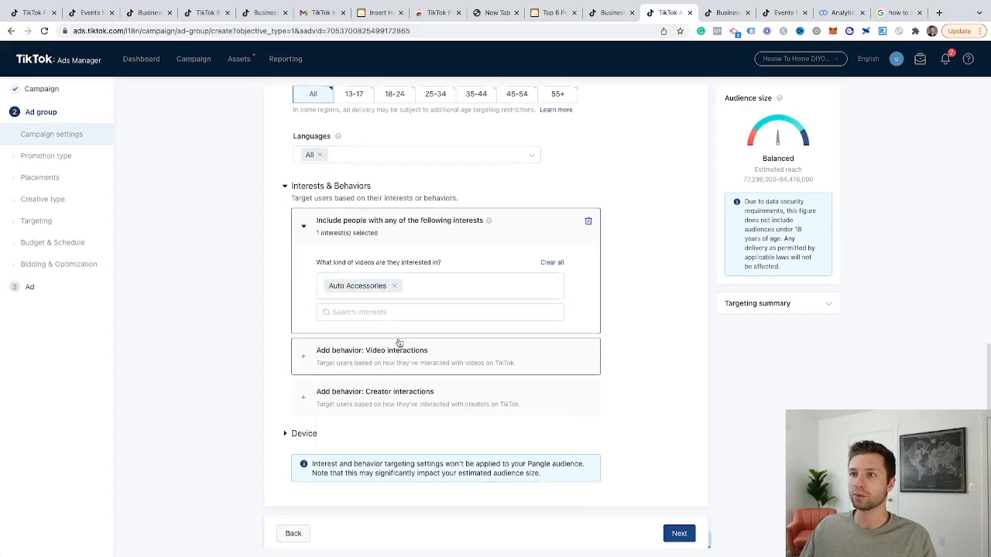
Add a Video interactions behavior condition to the ad group's targeting and review its options
scroll(371, 349, down, 1)
click(306, 346)
scroll(418, 347, down, 3)
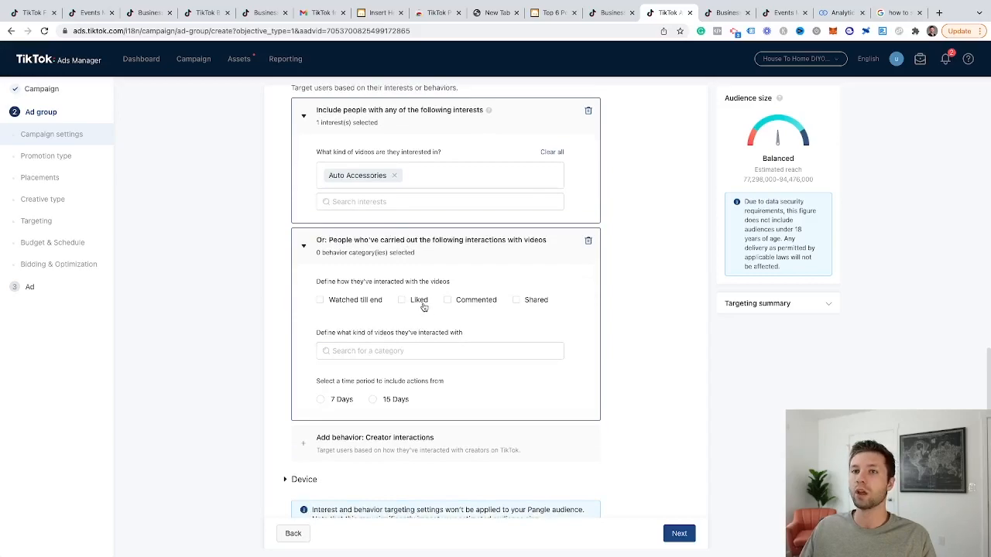
scroll(424, 307, up, 4)
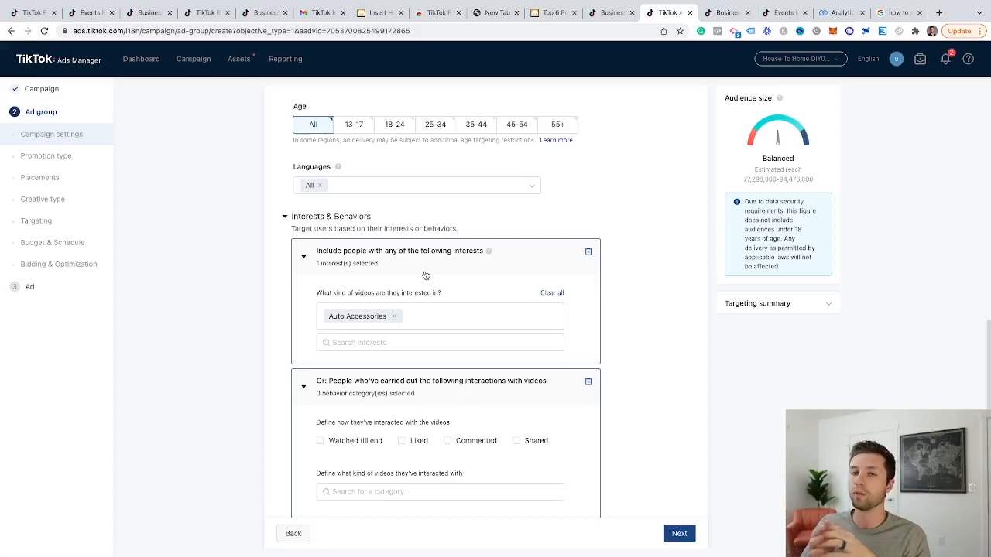
scroll(418, 310, down, 3)
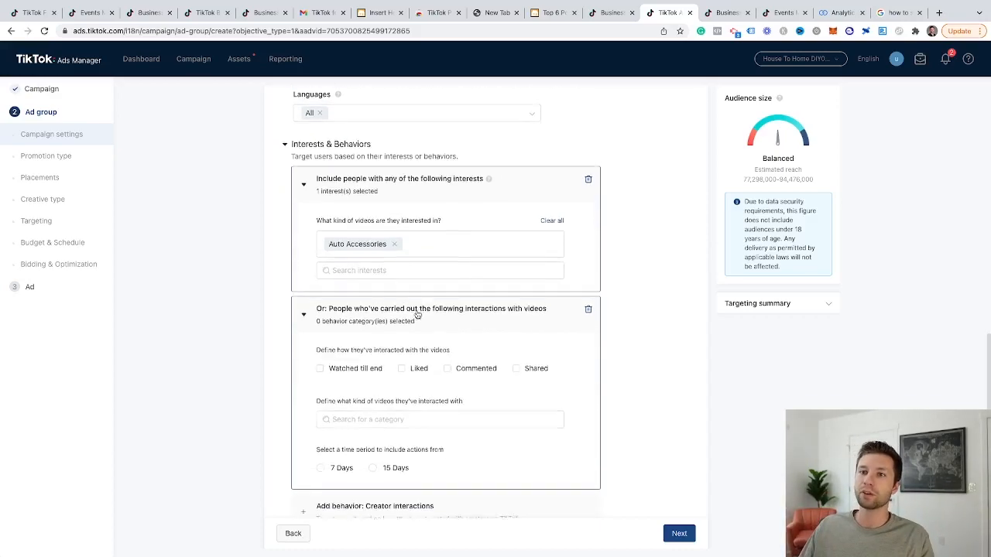
scroll(403, 322, down, 1)
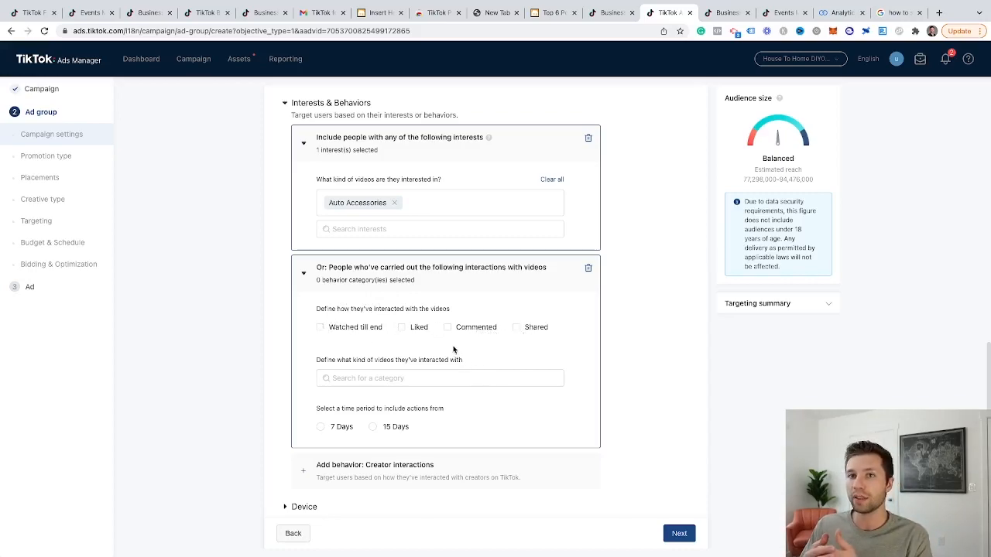
Set the video category for the interactions condition to Cars, Trucks & Motorcycles under Auto & Vehicles
click(454, 378)
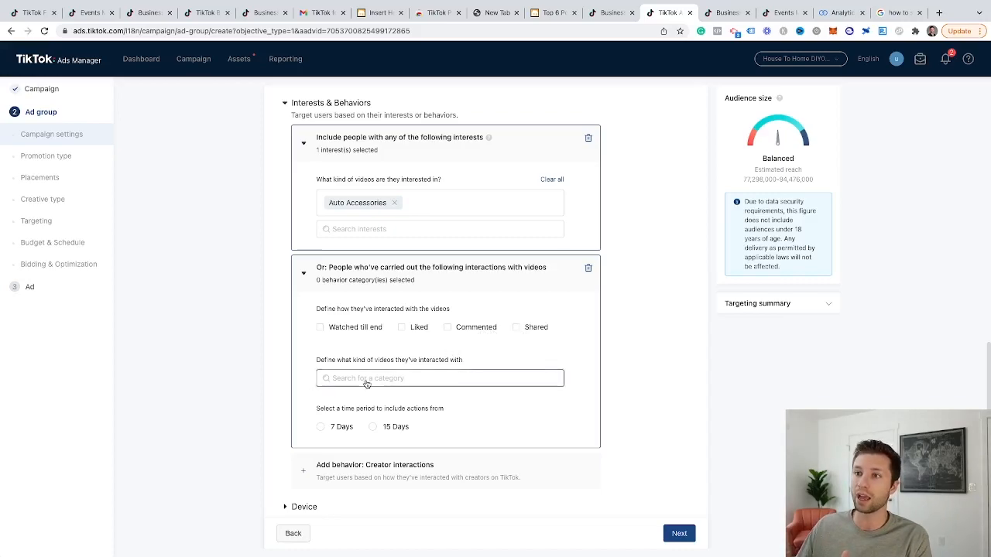
scroll(398, 424, down, 1)
scroll(387, 441, up, 1)
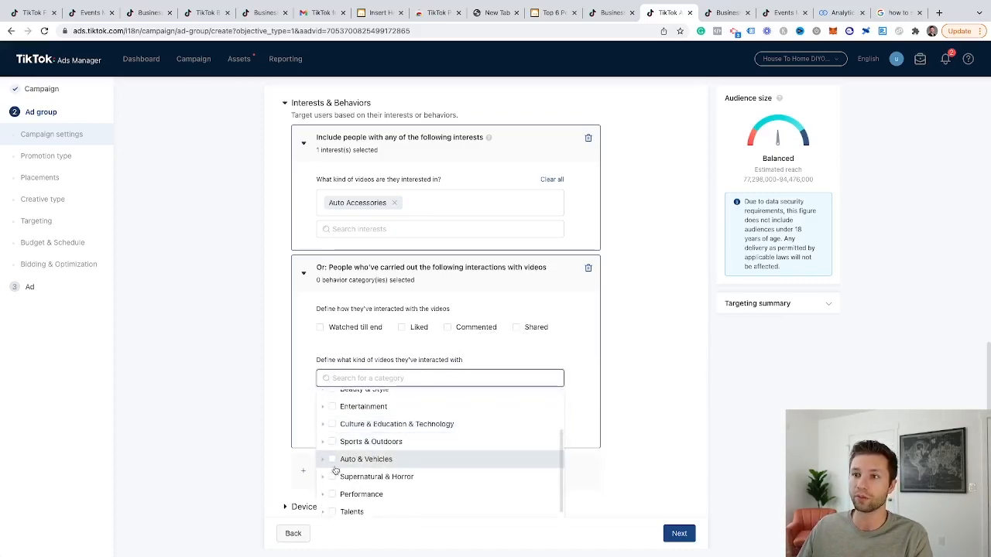
click(323, 459)
scroll(372, 447, down, 1)
click(329, 444)
scroll(403, 453, down, 1)
scroll(432, 456, down, 1)
click(350, 428)
scroll(393, 409, up, 1)
click(312, 316)
Include Watched till end, Liked and Commented as the video interactions that qualify people for targeting
click(320, 341)
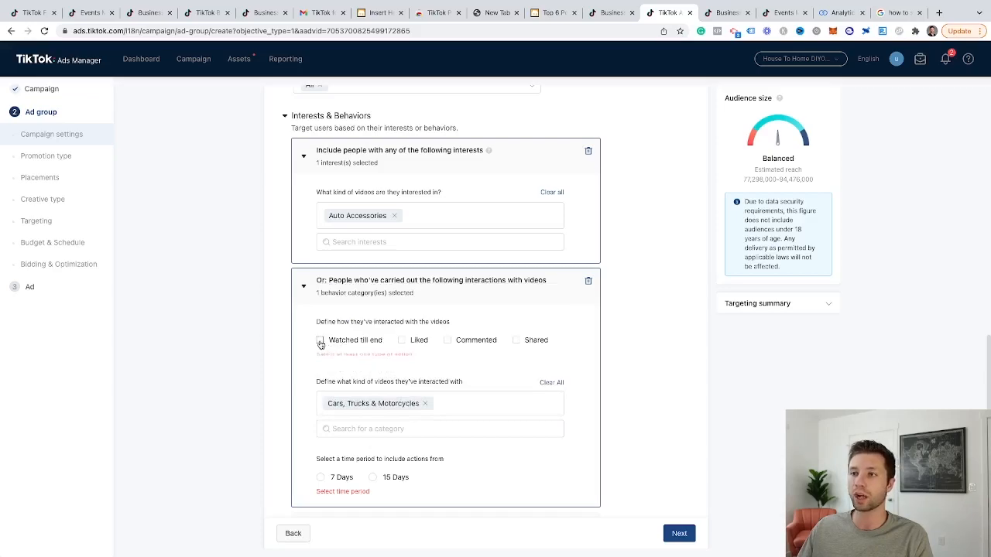
click(411, 341)
click(446, 341)
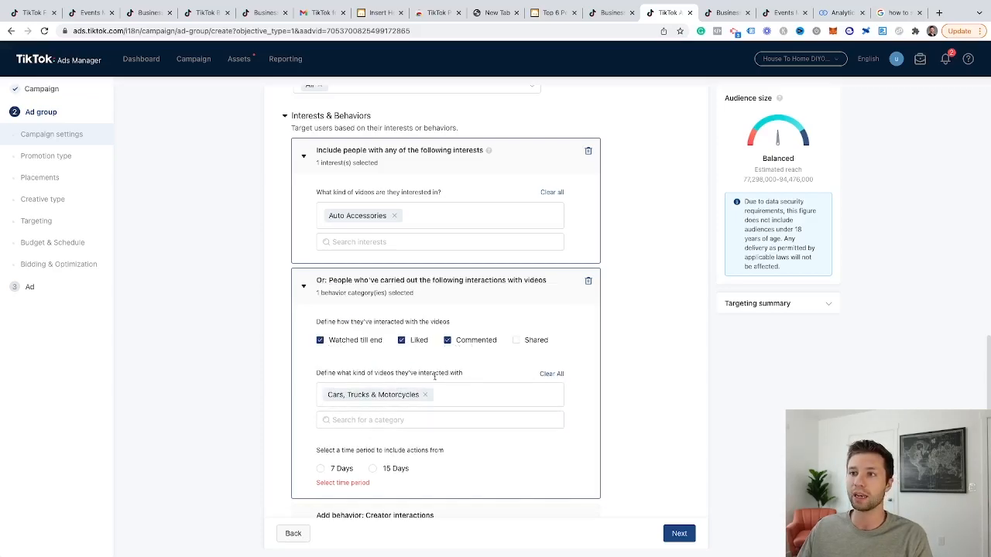
Set the time period for the included video interactions to 7 Days
click(320, 469)
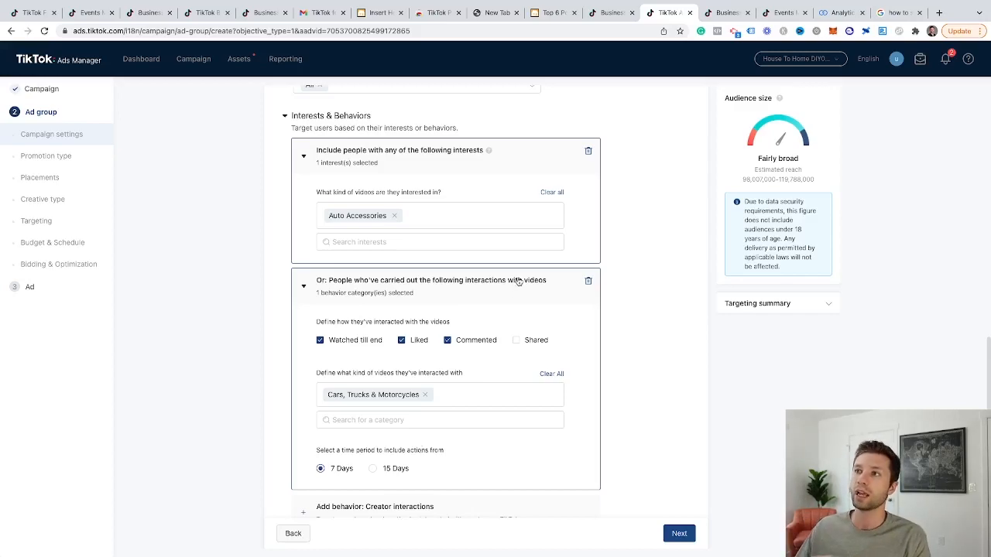
scroll(520, 283, up, 2)
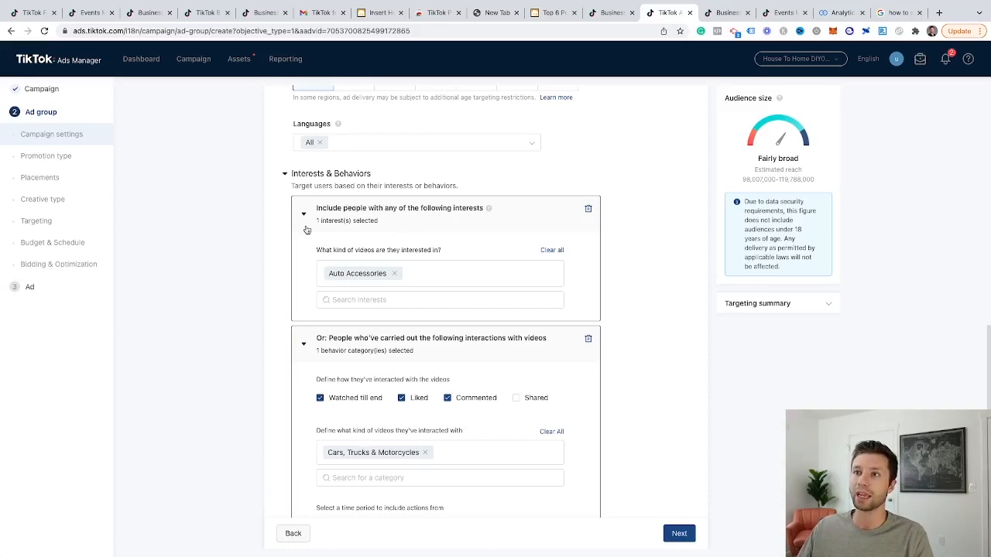
scroll(486, 294, down, 3)
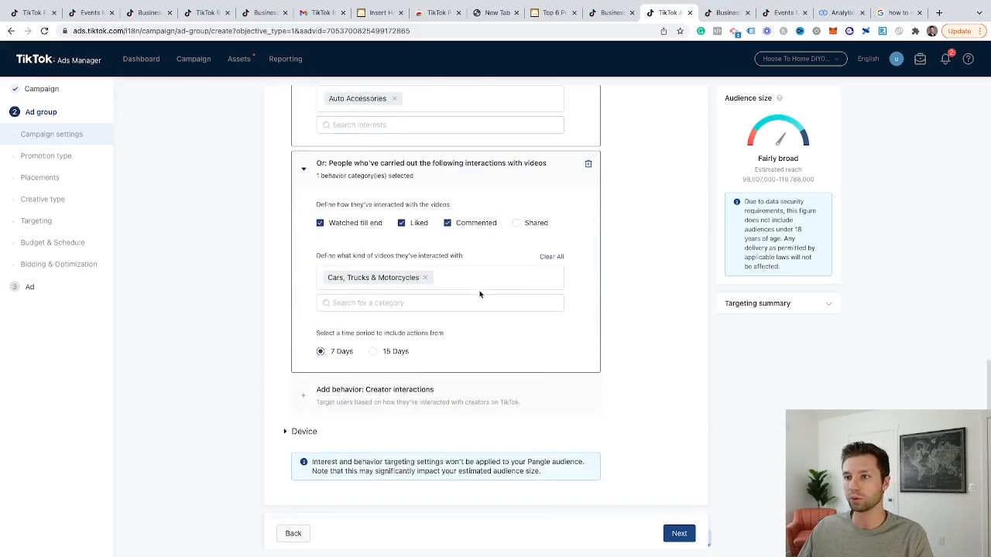
click(307, 388)
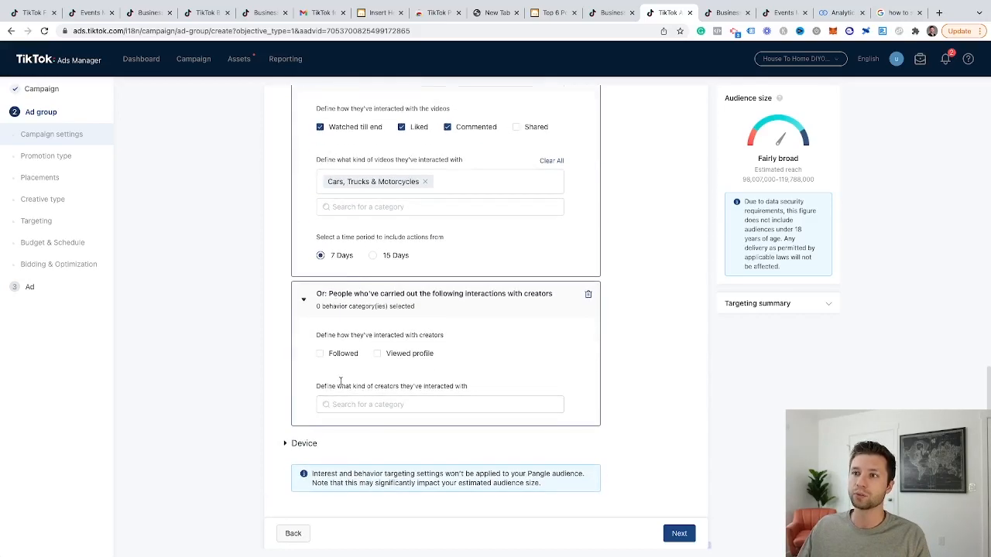
click(376, 404)
click(275, 339)
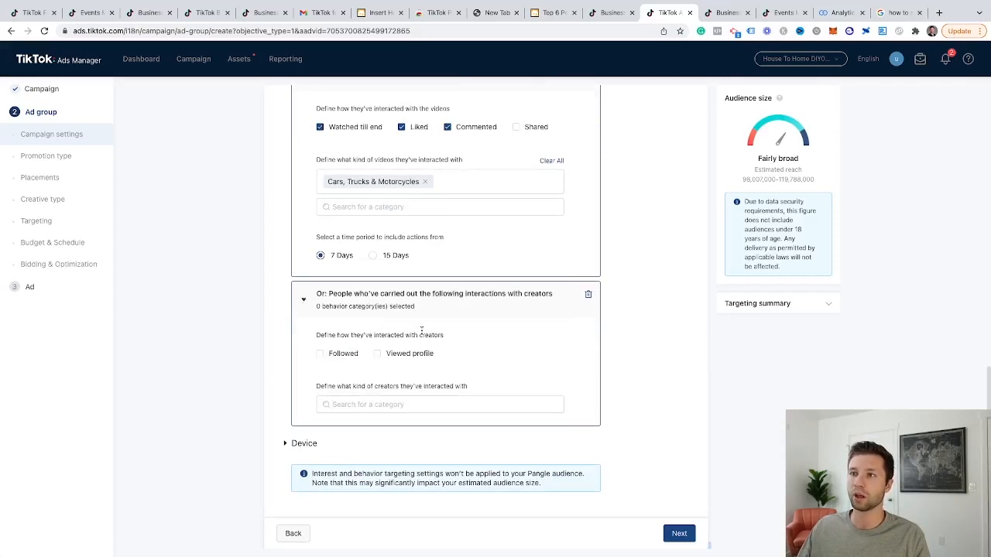
click(588, 296)
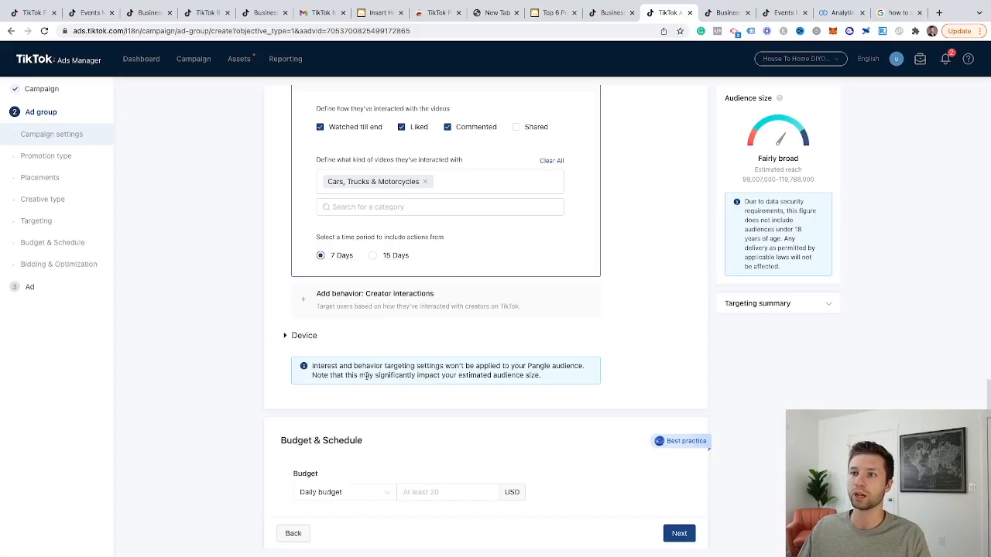
Expand the Device targeting options and examine them along with the ad group's demographics, interests and video interaction settings
click(285, 336)
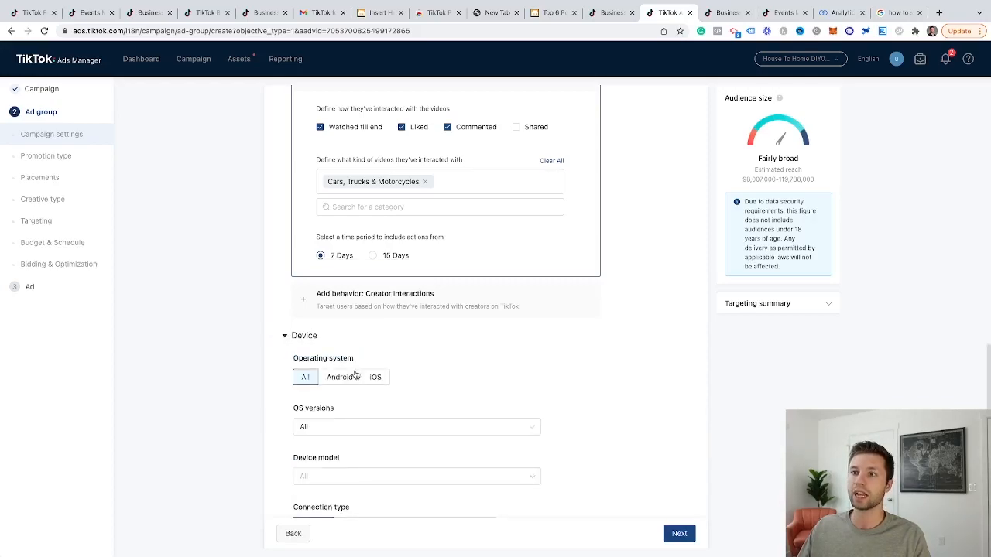
scroll(357, 376, down, 3)
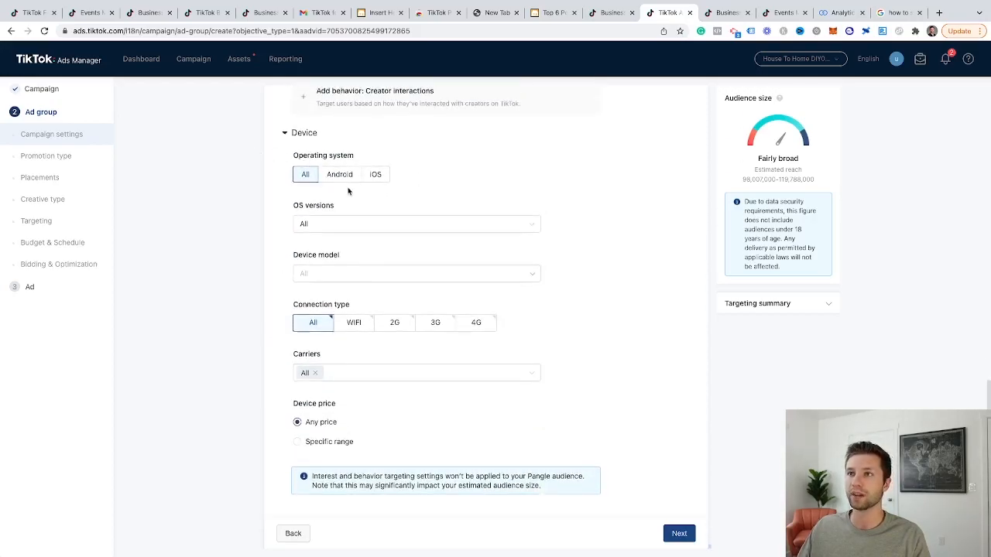
scroll(340, 307, down, 1)
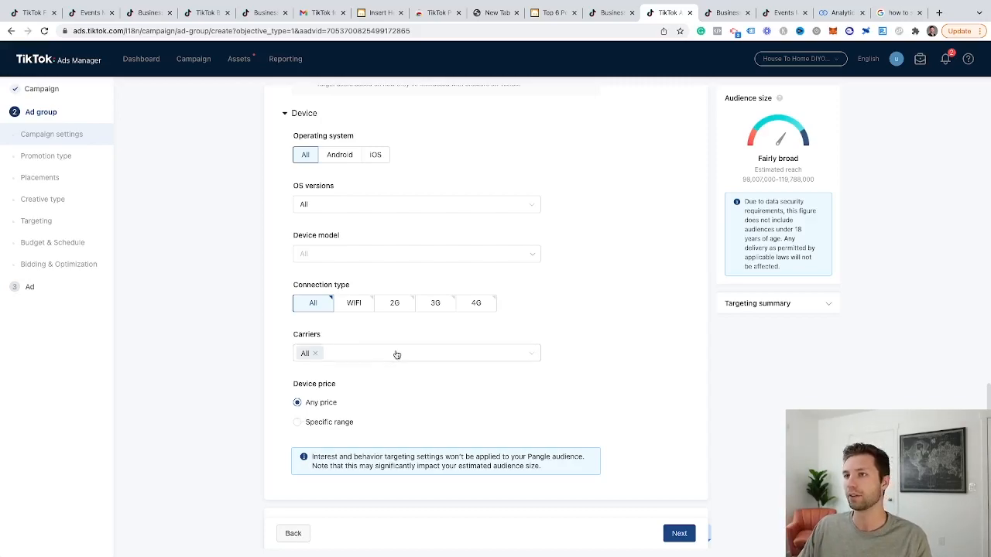
scroll(396, 354, up, 3)
scroll(502, 255, up, 6)
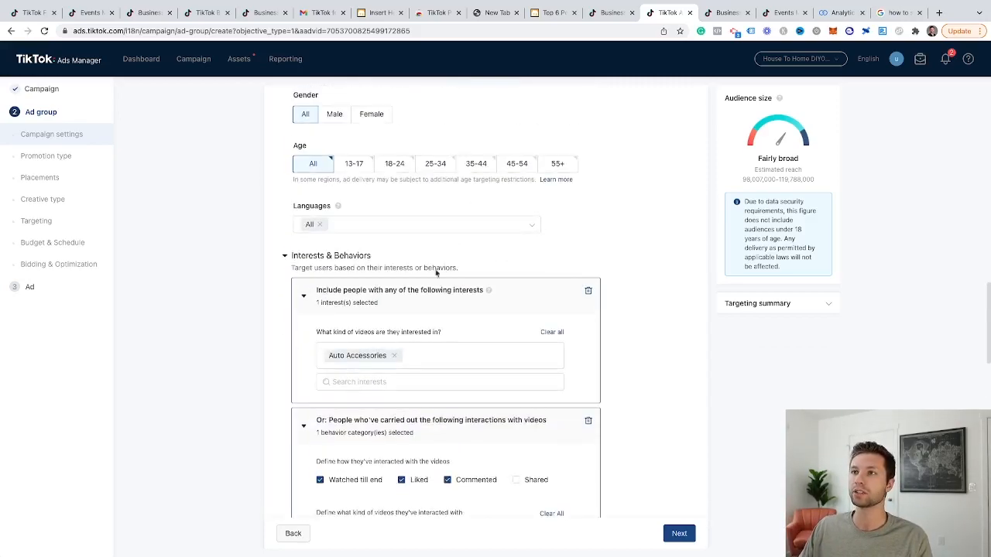
scroll(372, 291, up, 1)
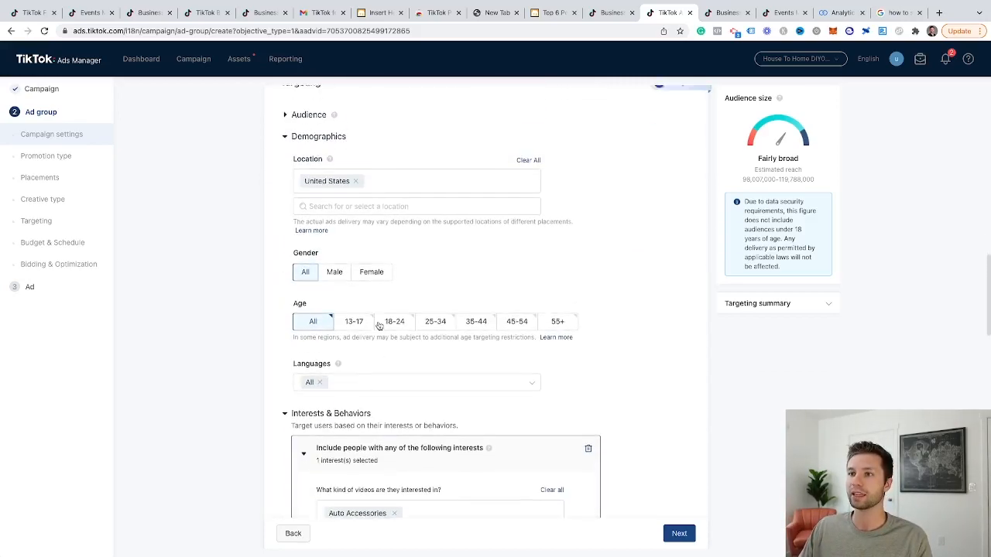
scroll(323, 310, down, 2)
scroll(370, 329, down, 1)
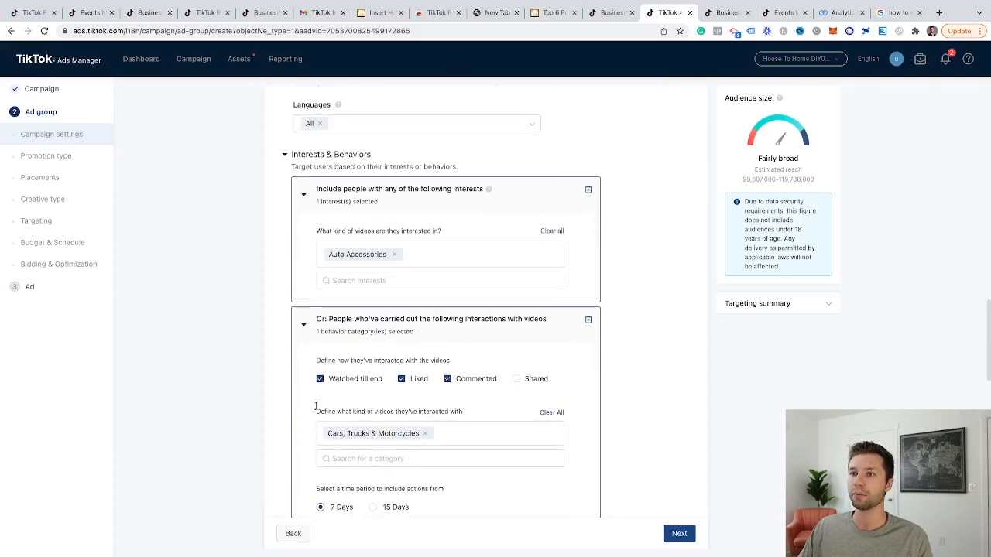
scroll(473, 385, down, 1)
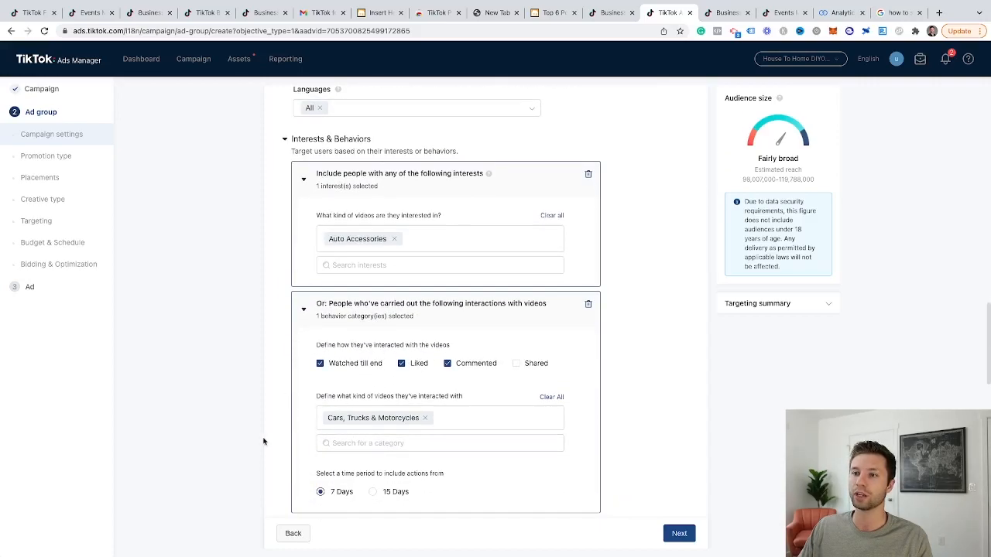
Set the ad group's daily budget to 20 USD
scroll(426, 420, down, 10)
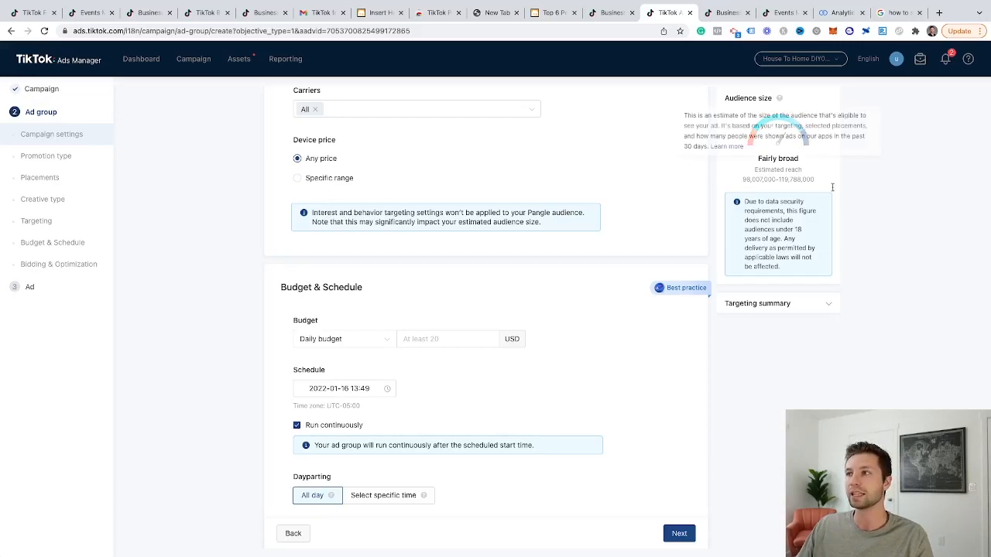
scroll(557, 308, down, 1)
scroll(556, 308, down, 1)
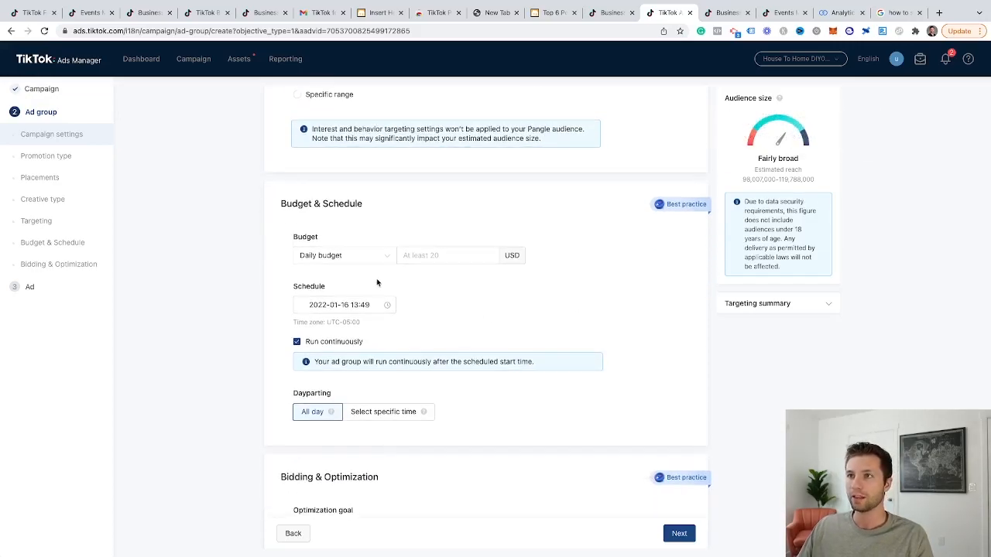
click(482, 270)
text(20)
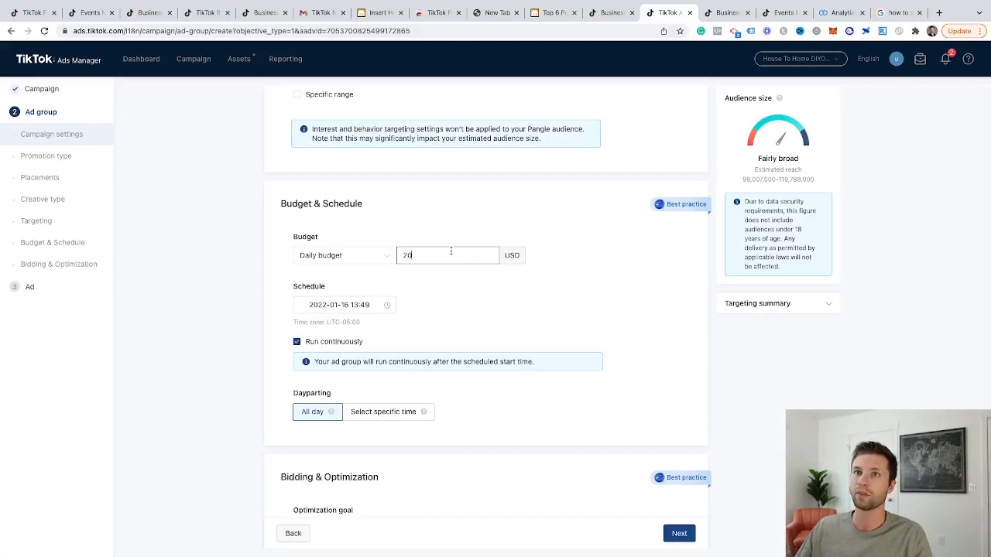
Review the ad group's name, promotion type, targeting and budget settings, and check the schedule's start date
scroll(455, 254, up, 10)
scroll(449, 253, up, 10)
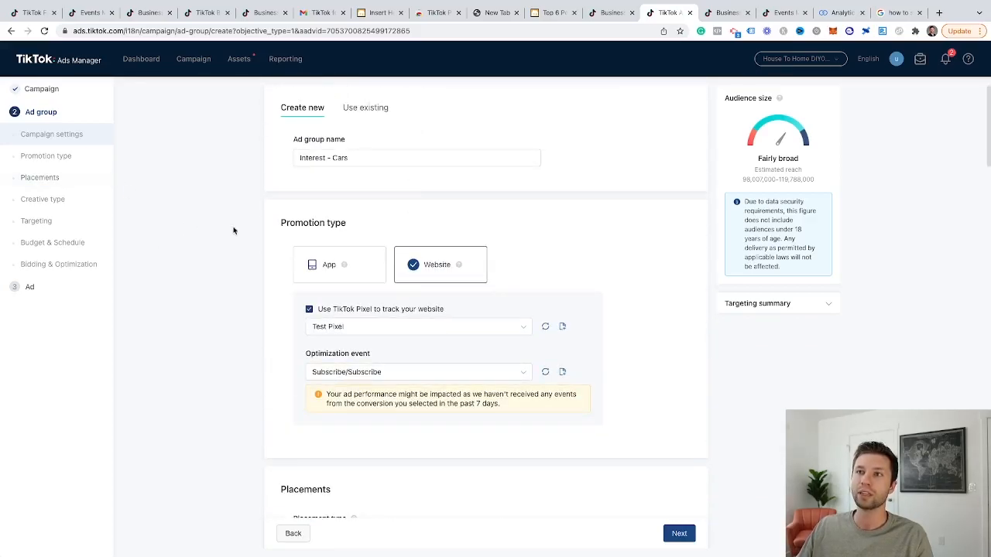
scroll(259, 250, down, 15)
scroll(304, 272, down, 1)
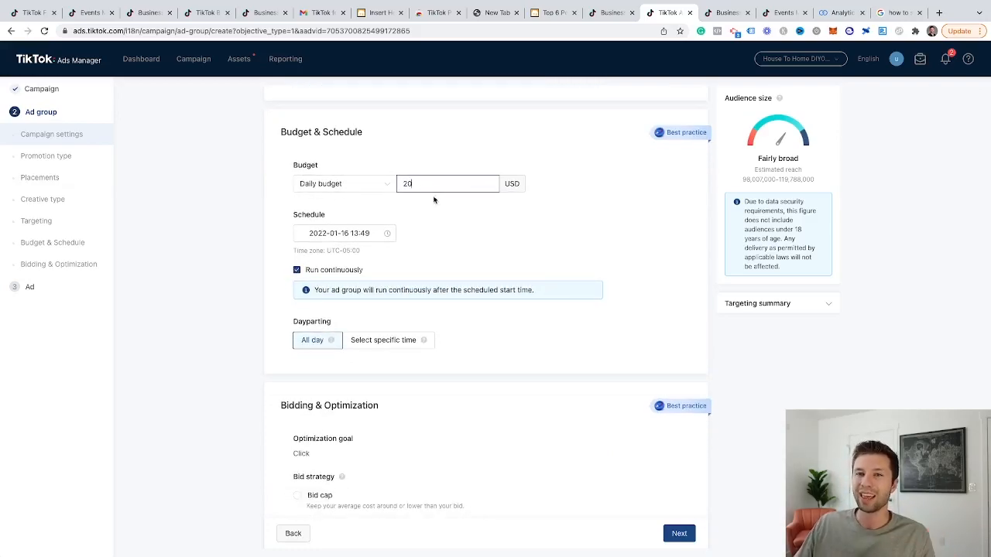
scroll(398, 219, up, 10)
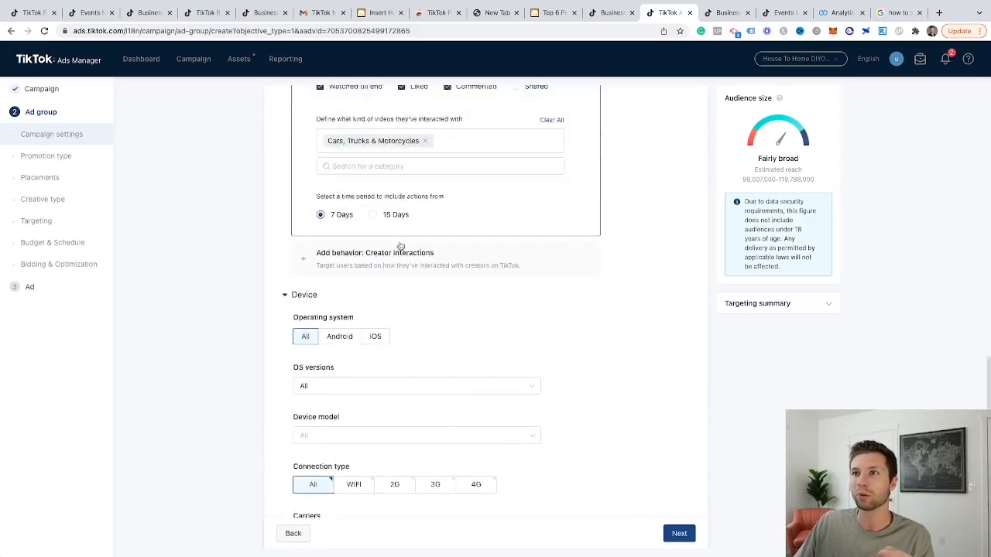
scroll(389, 250, up, 1)
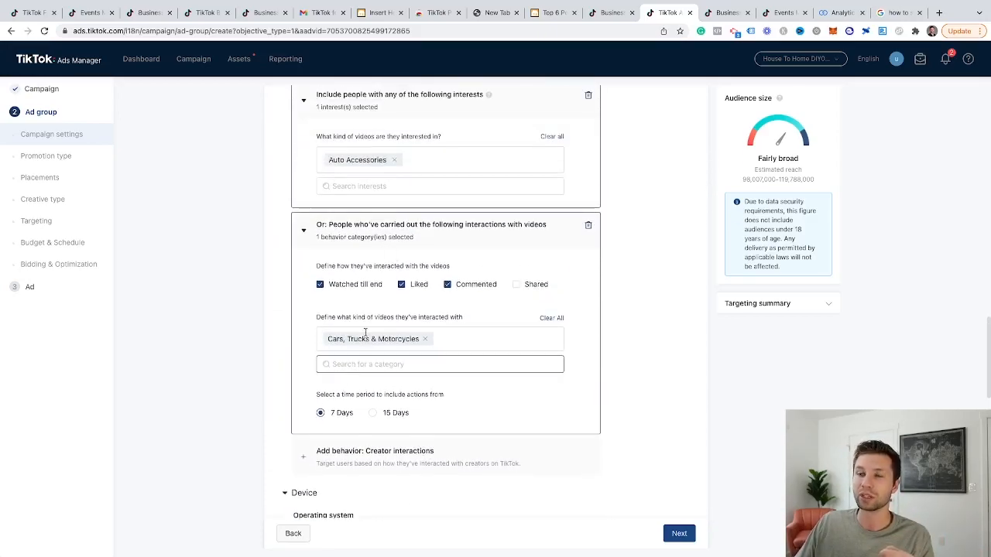
scroll(358, 374, up, 4)
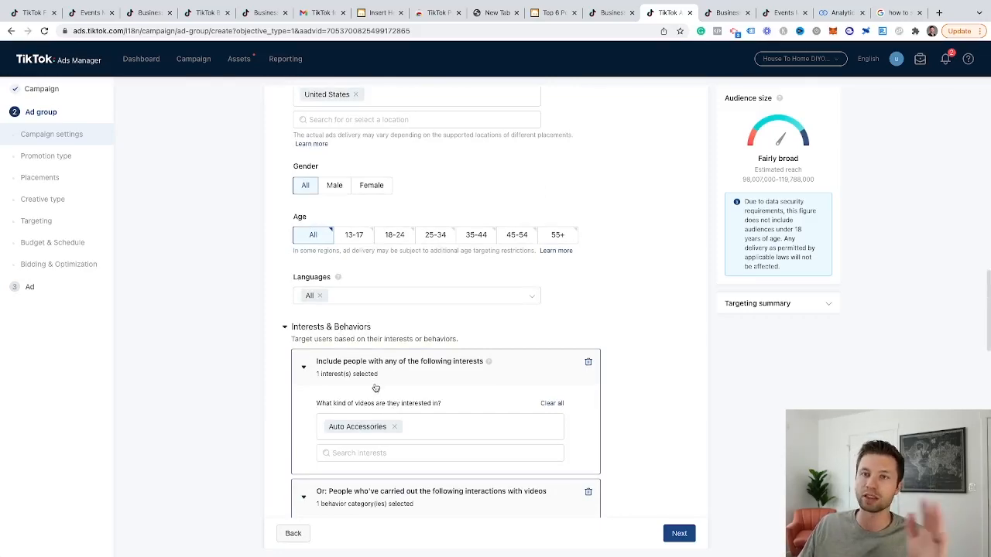
scroll(375, 387, down, 6)
scroll(375, 390, down, 10)
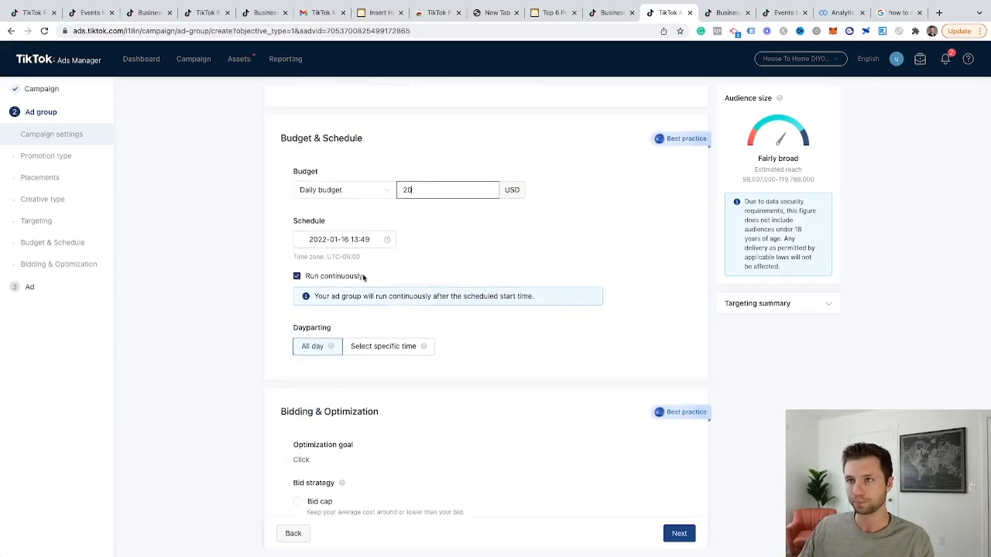
click(364, 241)
click(472, 240)
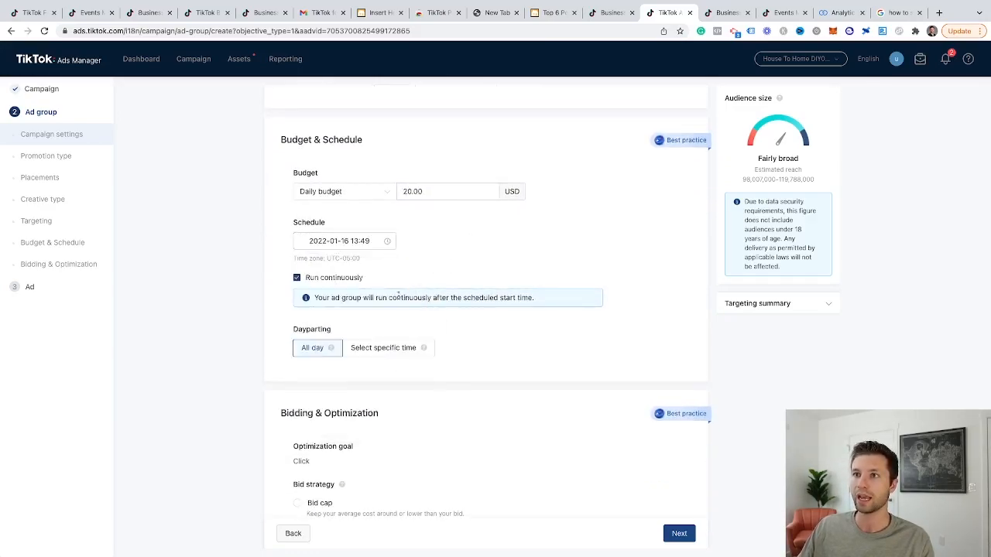
Switch dayparting to specific times, mark trial periods on Tuesday through Friday, and clear all the marked periods
click(384, 348)
scroll(364, 348, down, 1)
mouse_move(488, 339)
mouse_down()
mouse_move(362, 321)
mouse_move(387, 346)
mouse_move(491, 350)
mouse_up()
click(365, 355)
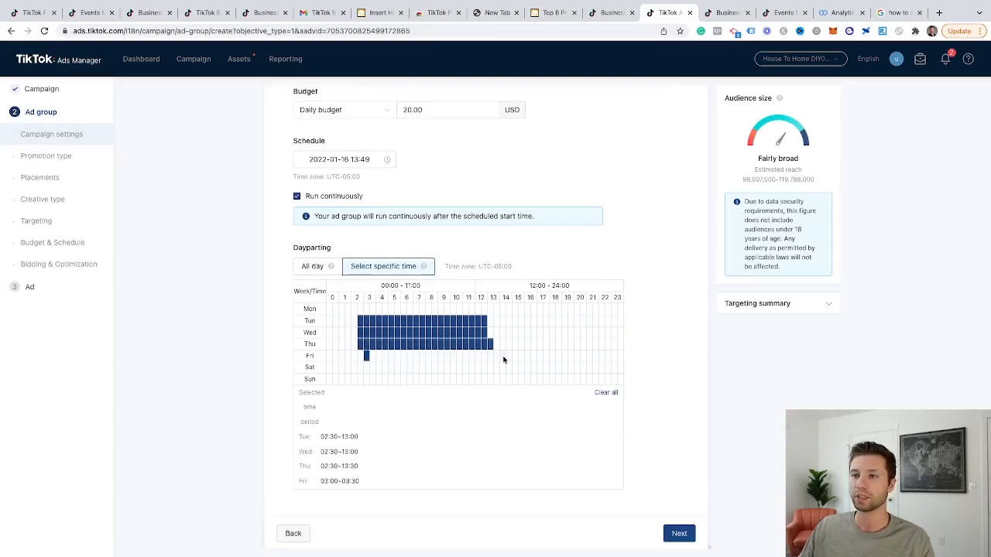
scroll(317, 279, down, 3)
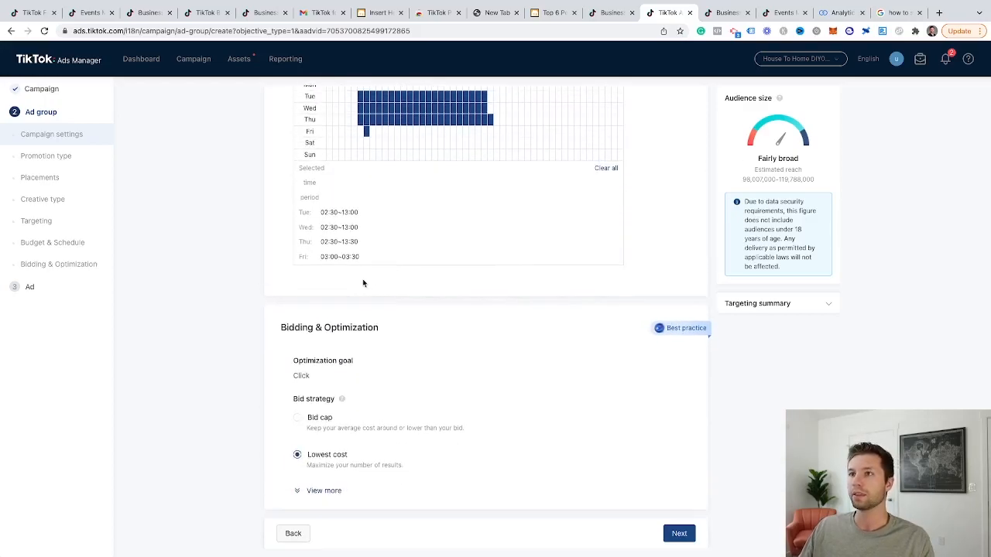
scroll(607, 275, up, 1)
scroll(643, 302, down, 1)
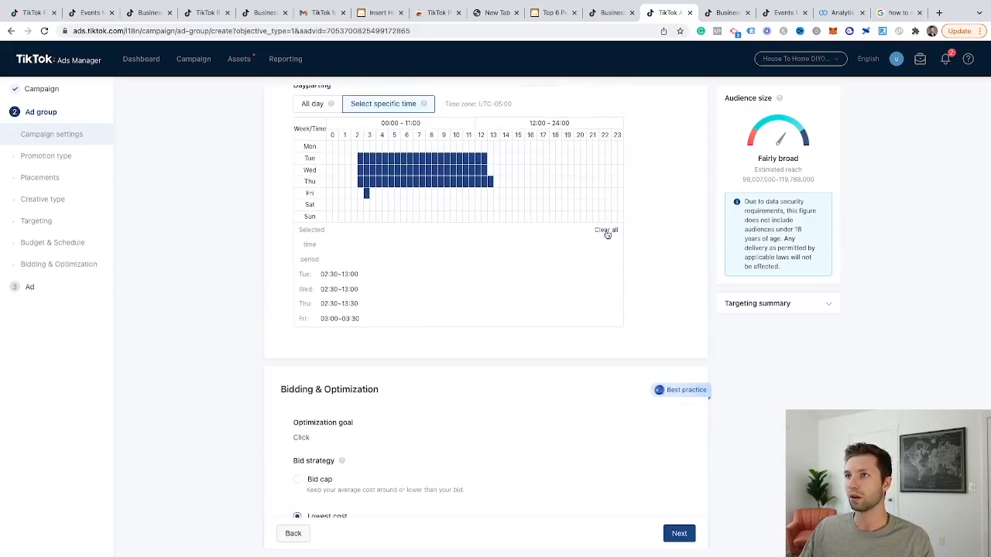
click(607, 231)
scroll(609, 240, up, 2)
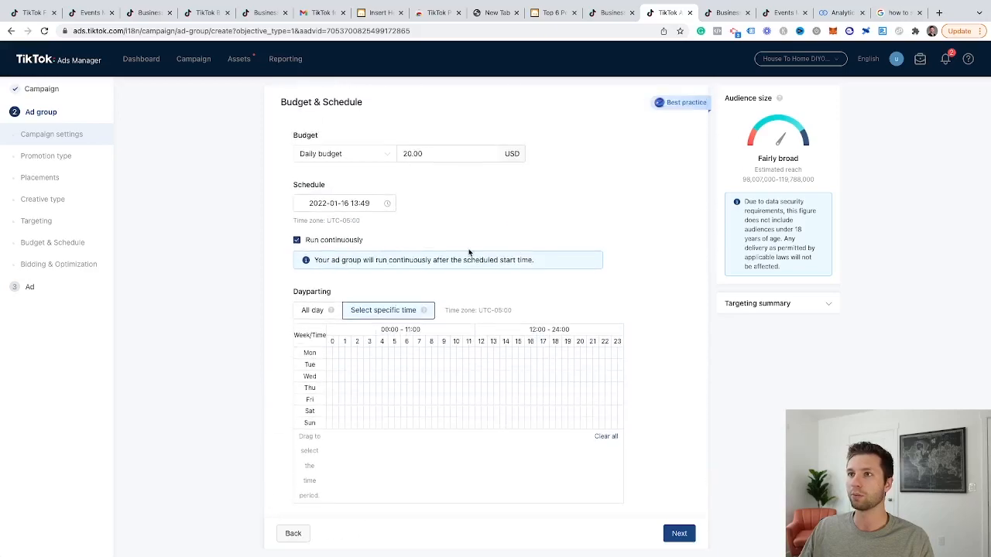
Examine the optimization goal, the bid strategy explanations and the additional billing event and delivery type options under Bidding & Optimization
scroll(426, 294, down, 3)
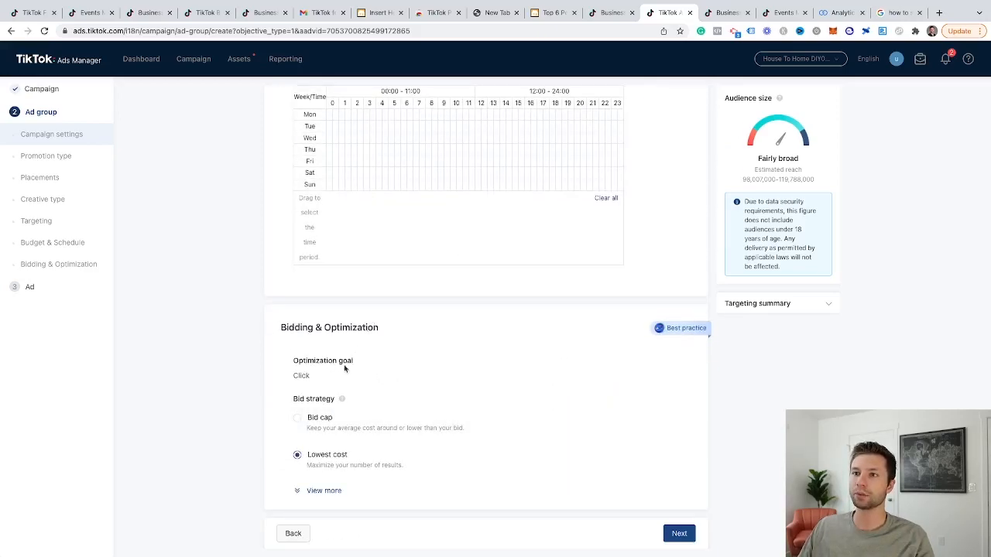
drag(289, 360, 352, 365)
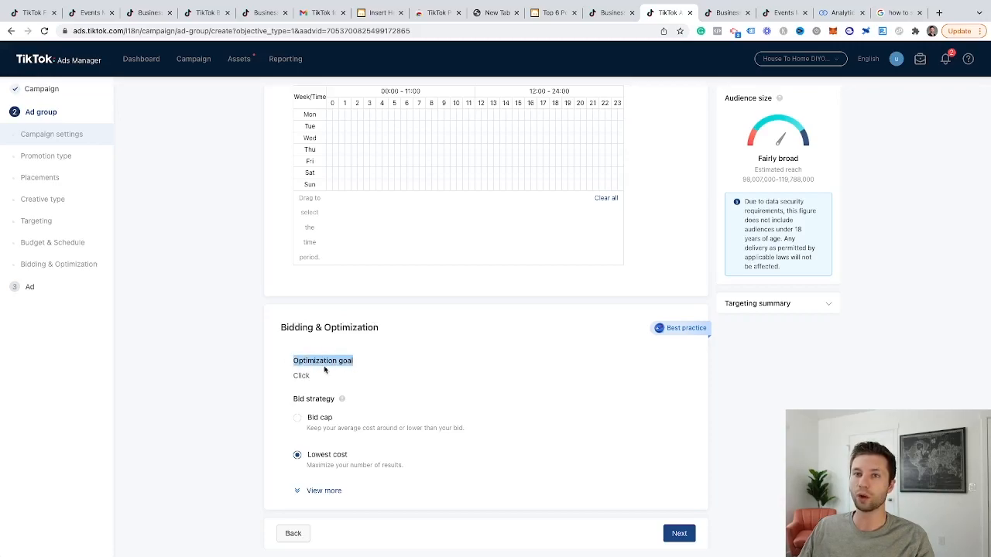
drag(294, 376, 313, 380)
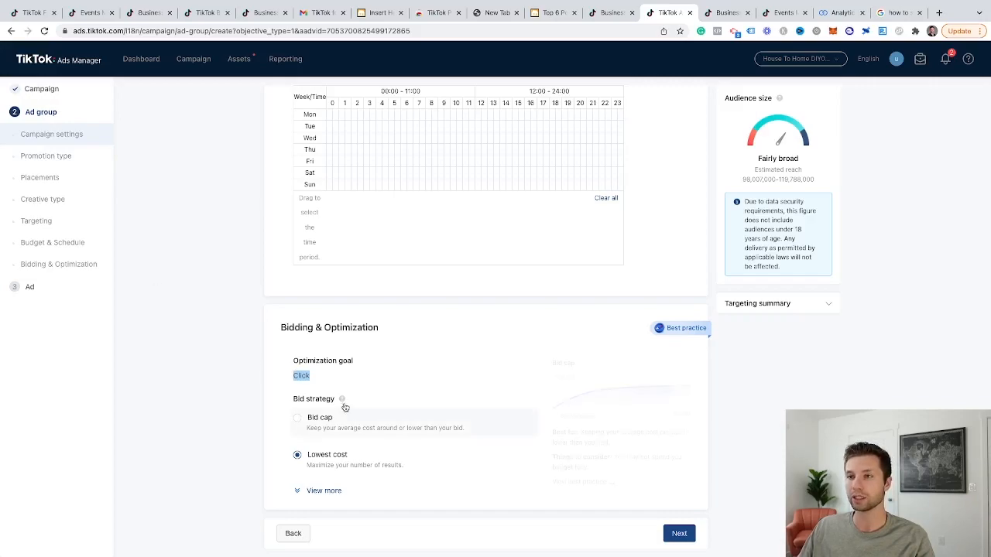
mouse_move(342, 401)
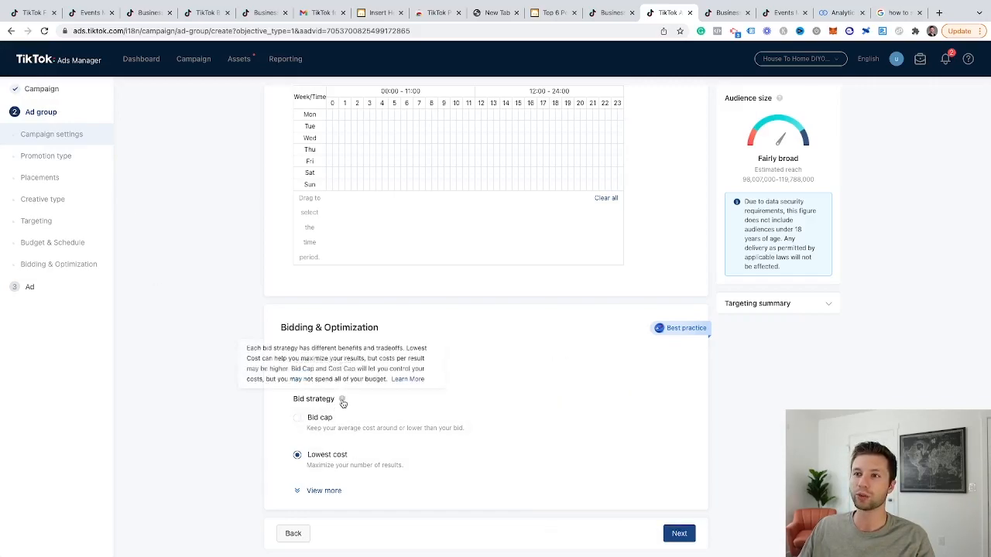
mouse_move(327, 452)
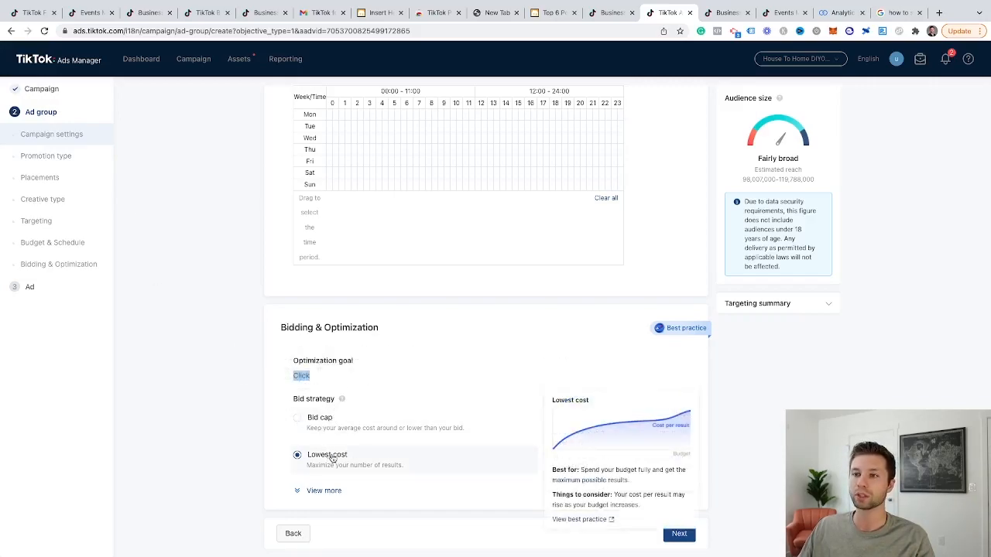
click(311, 491)
scroll(267, 449, down, 2)
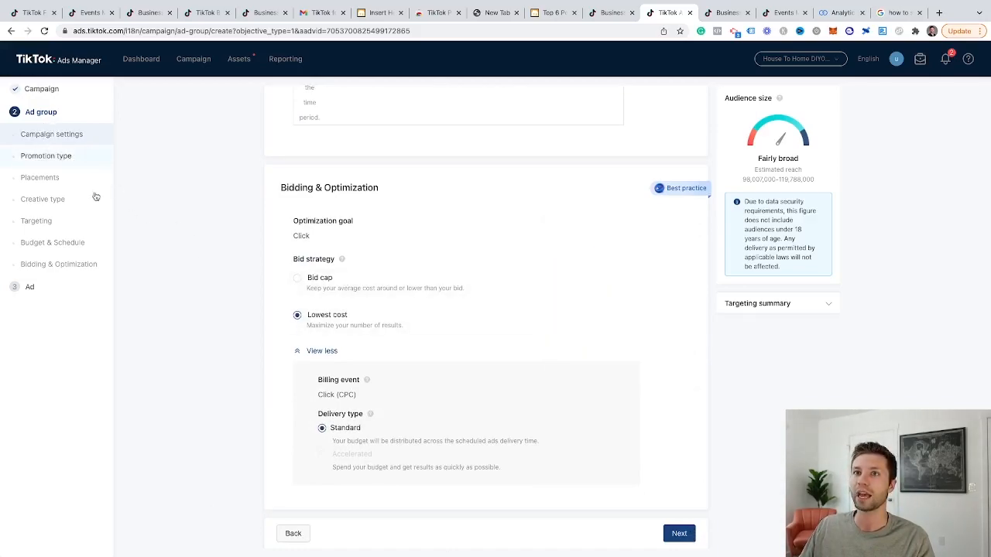
Proceed from the ad group to the ad creation stage and open the hint about delivering Spark Ads with a TikTok account
click(683, 534)
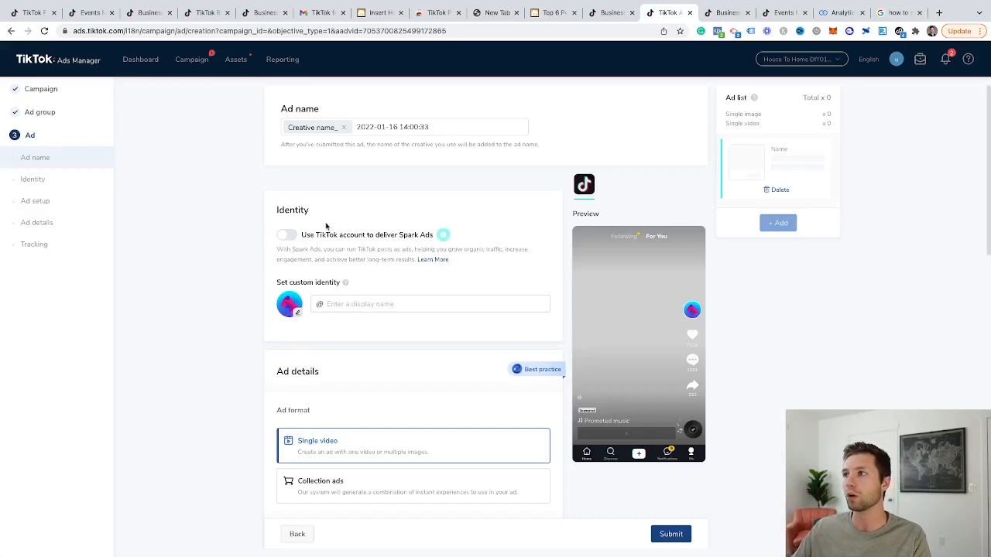
click(442, 236)
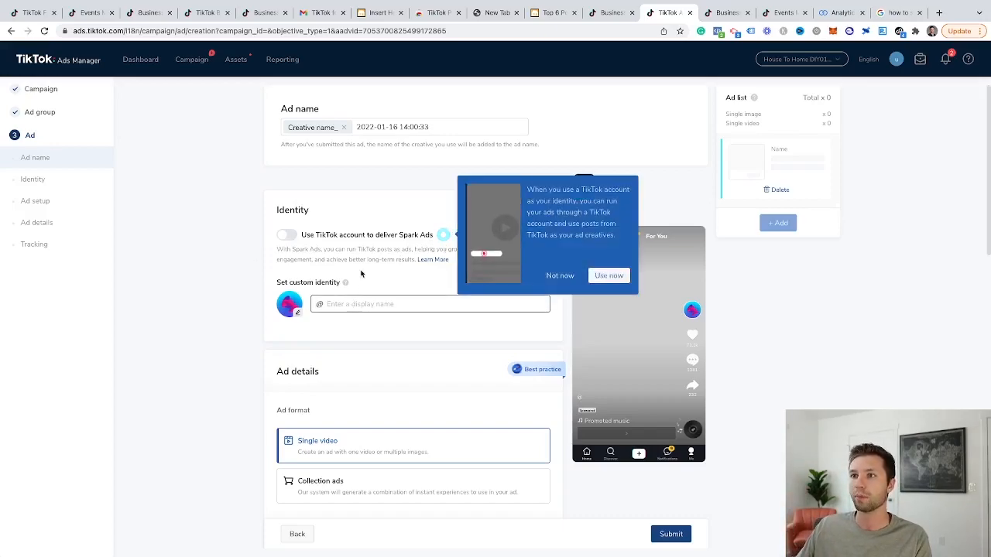
Set the custom identity's display name to "housetohomediy" and open the profile image chooser, cancelling it without picking a file
scroll(367, 314, down, 1)
click(333, 287)
text(housetohomediy)
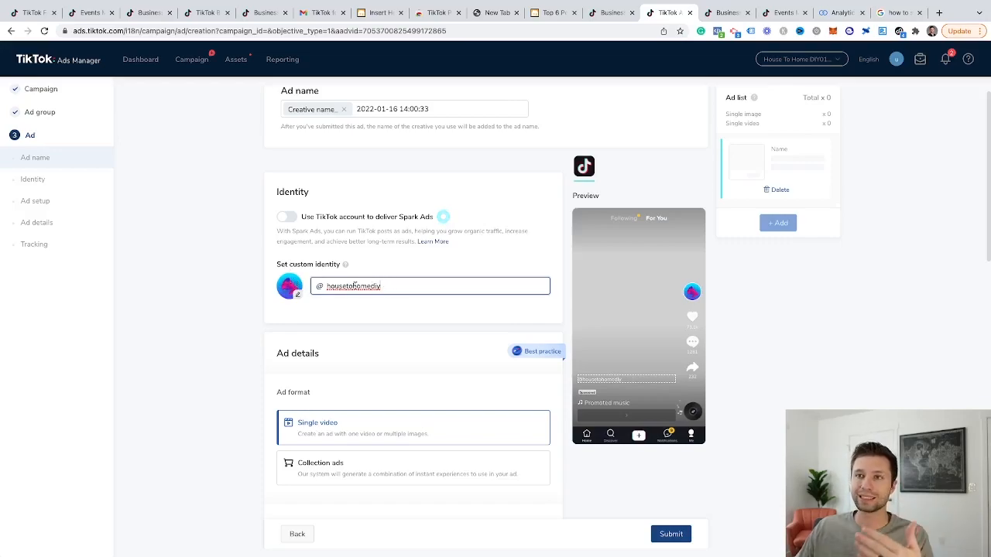
click(289, 286)
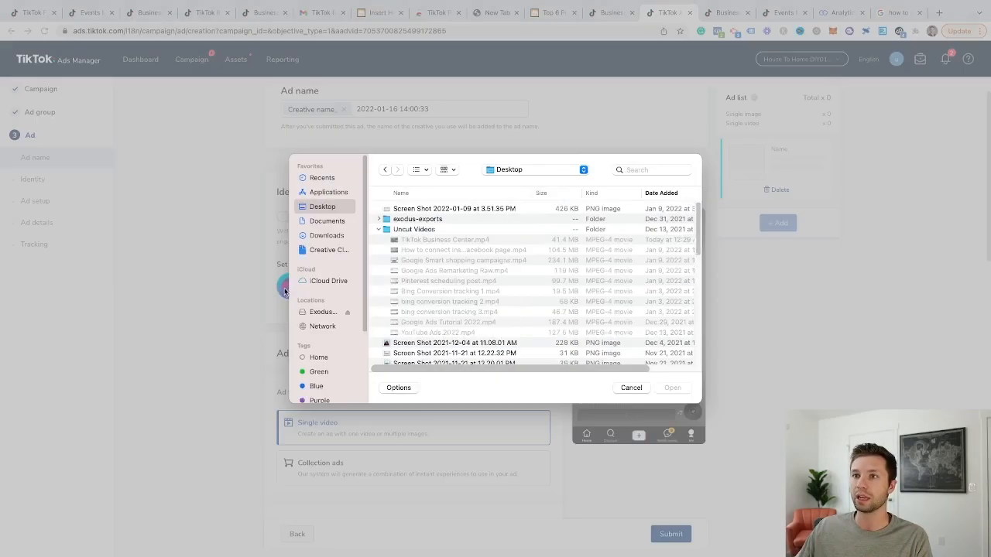
click(628, 390)
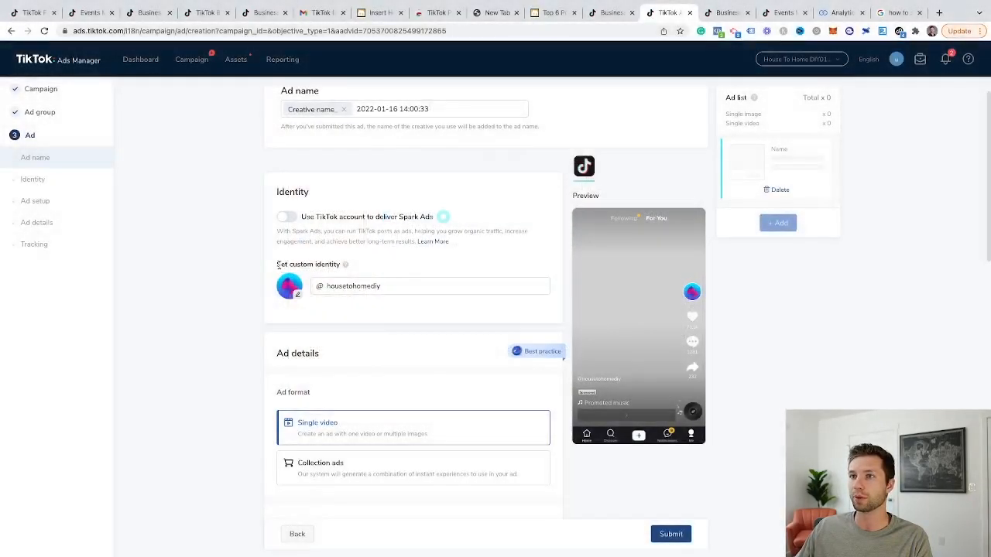
scroll(381, 278, up, 1)
Try the Collection ads format to see its example preview, and set the ad format back to Single video
scroll(382, 278, down, 5)
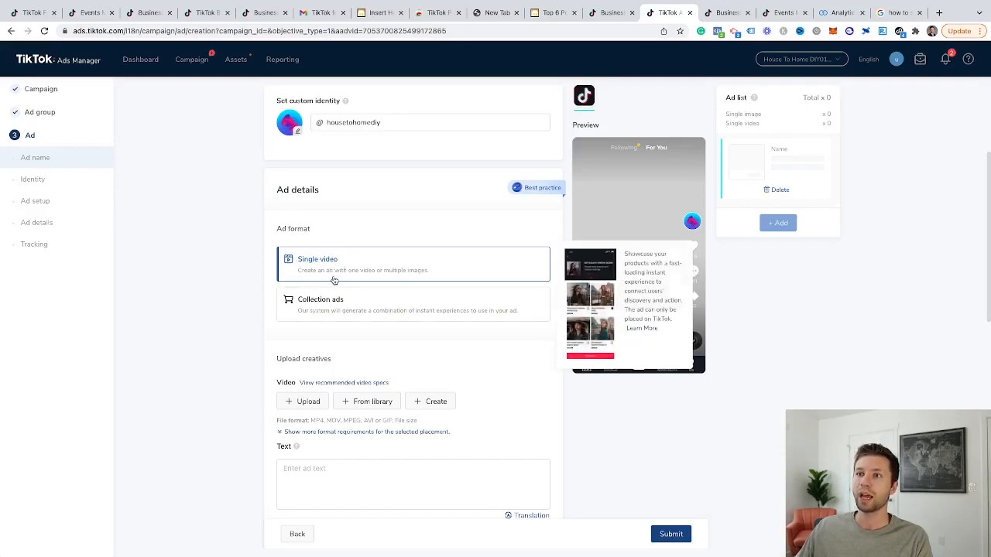
mouse_move(338, 312)
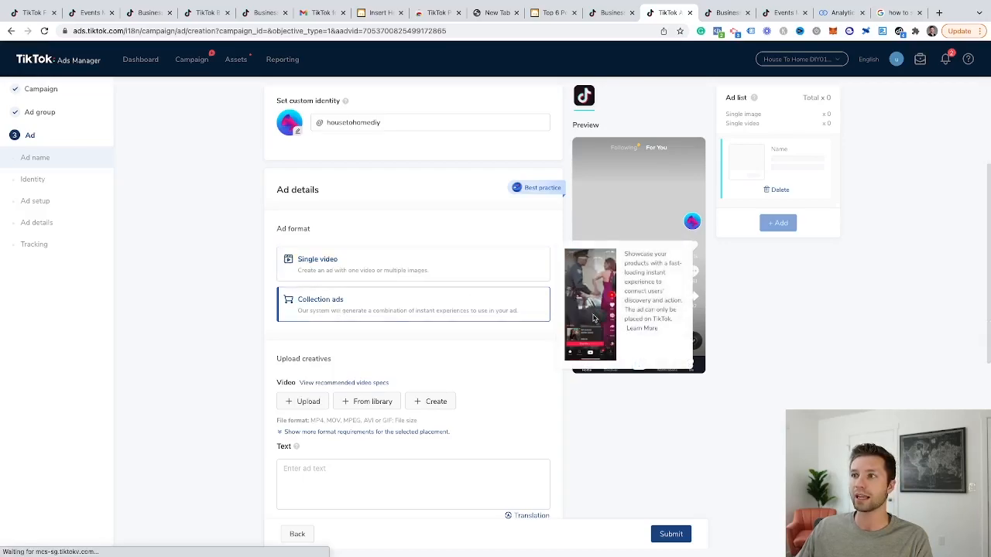
click(329, 266)
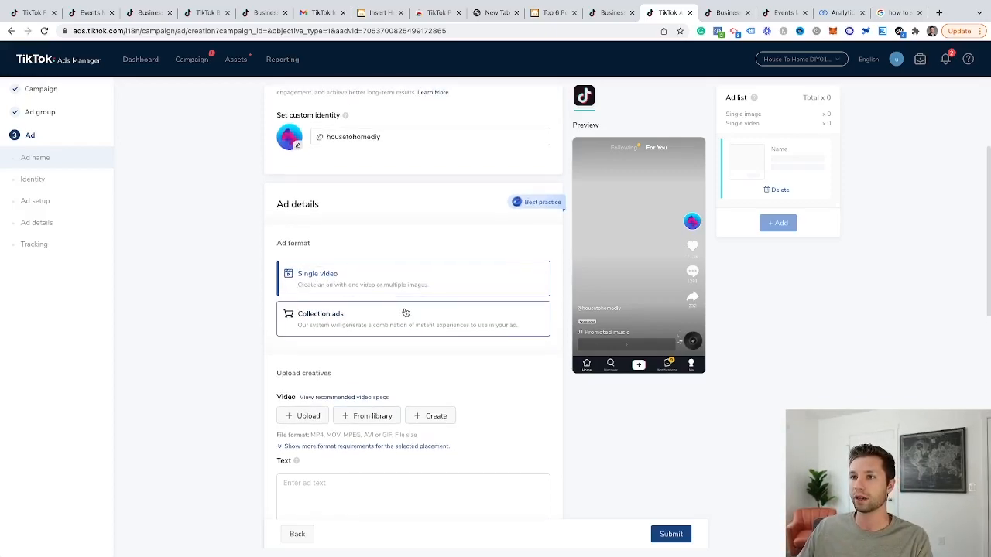
Upload video 2.MOV from the Downloads folder as the ad's video creative
scroll(331, 391, down, 1)
scroll(308, 275, down, 1)
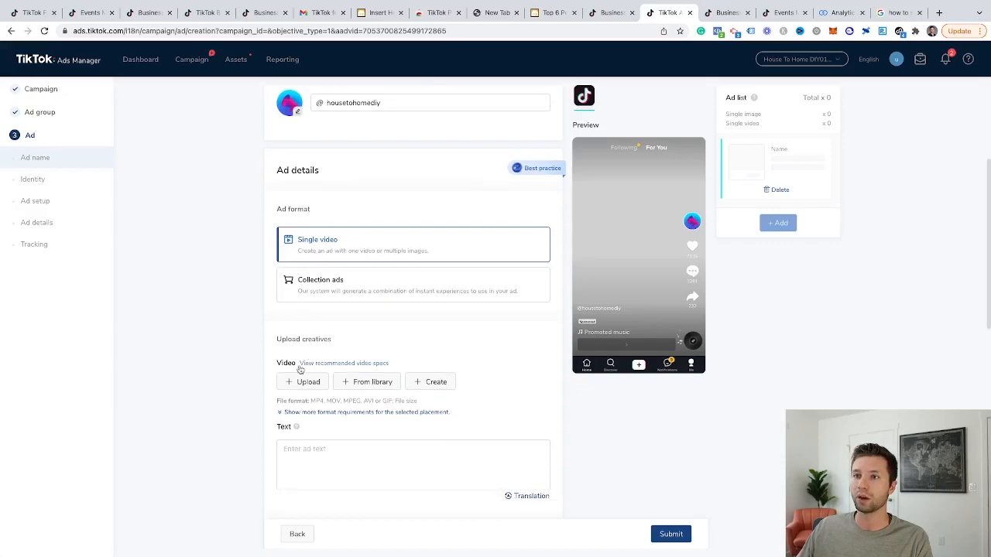
click(294, 383)
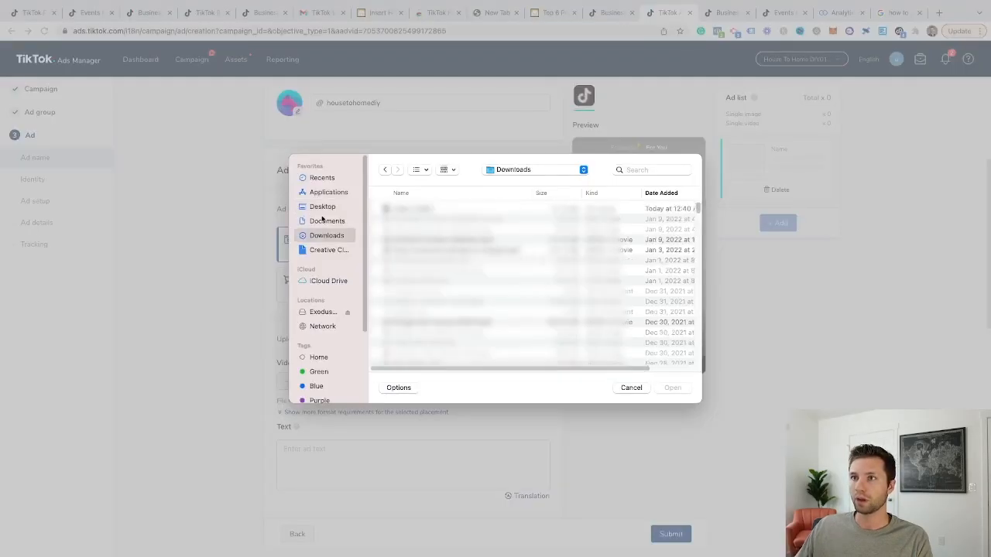
click(415, 213)
click(672, 388)
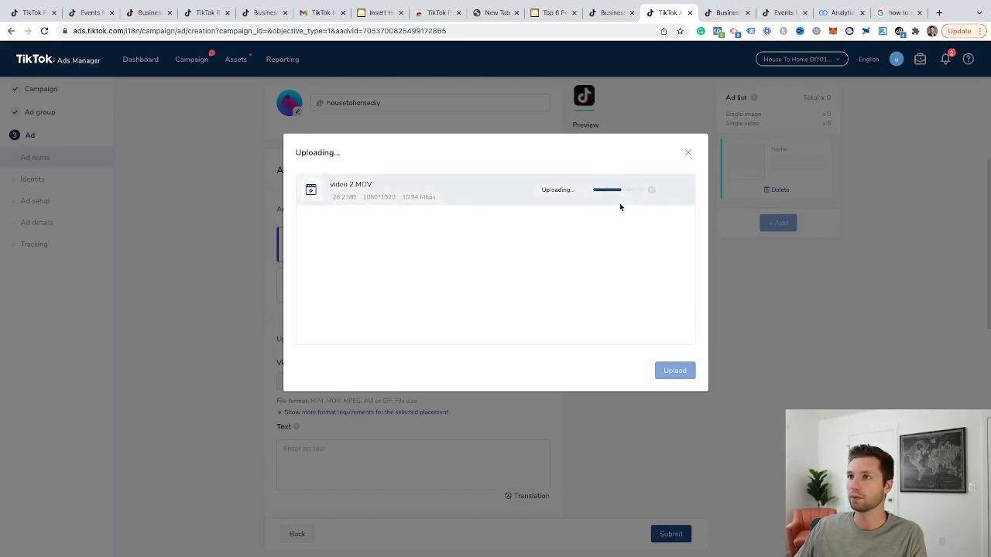
click(673, 370)
Enter "Every car owner needs this" as the ad text for the uploaded video
scroll(591, 341, down, 2)
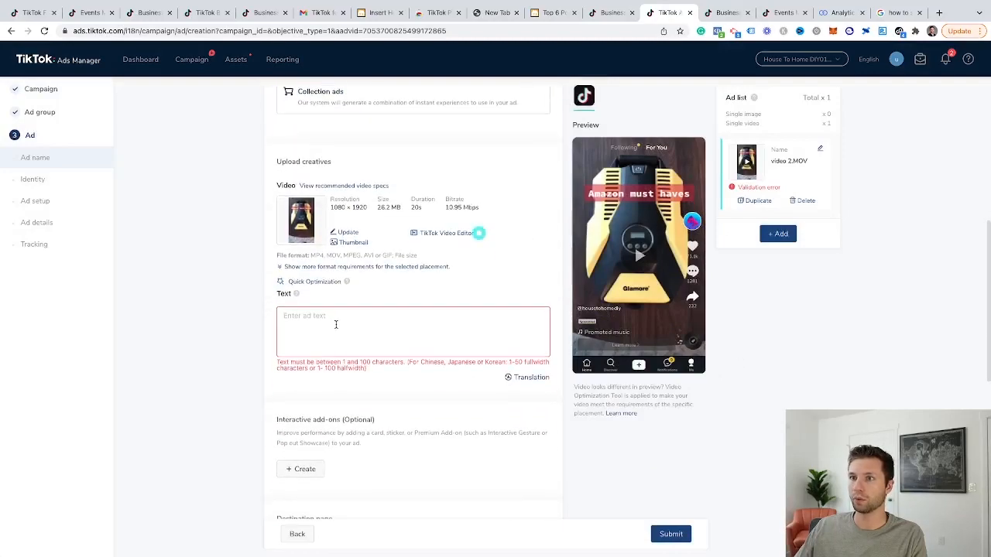
scroll(302, 322, up, 1)
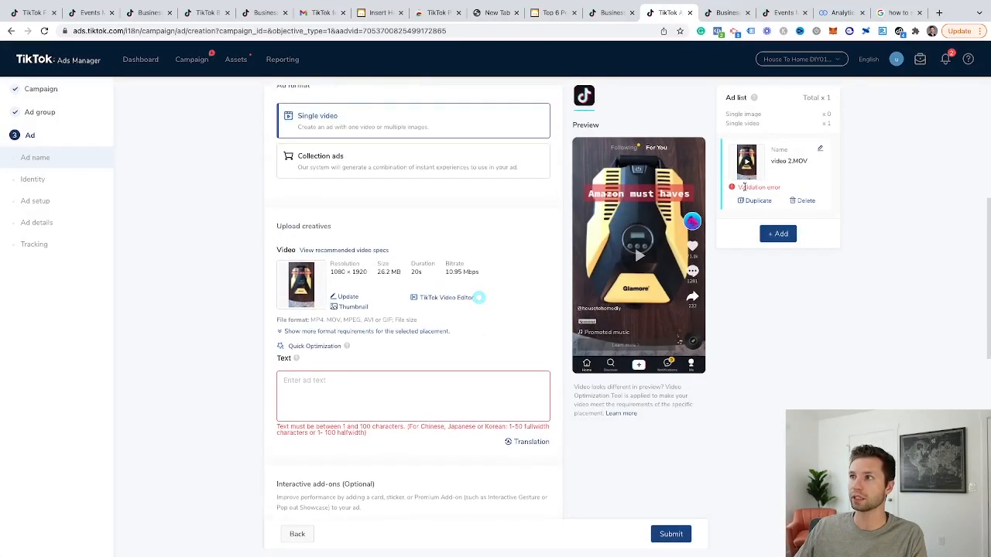
scroll(509, 307, up, 1)
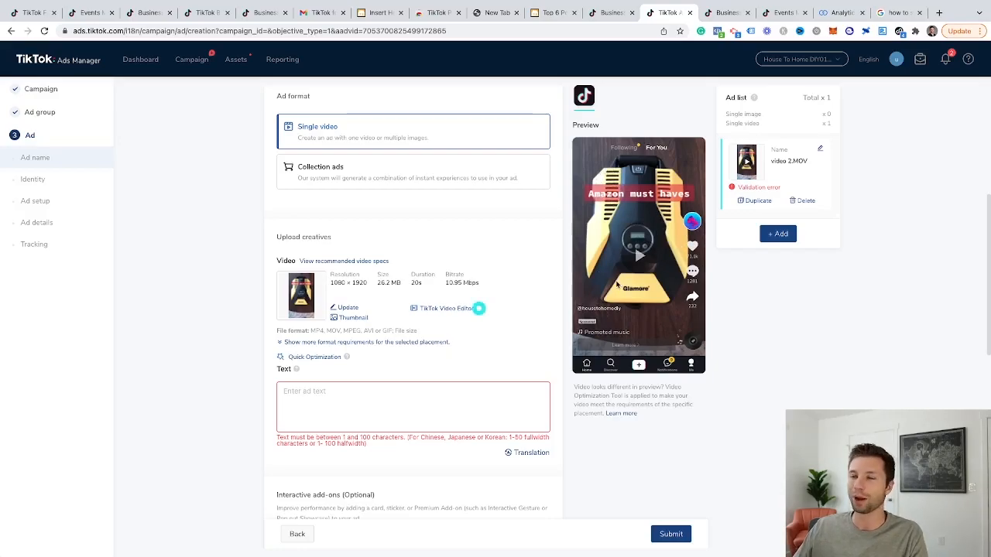
scroll(432, 248, down, 2)
scroll(380, 243, up, 1)
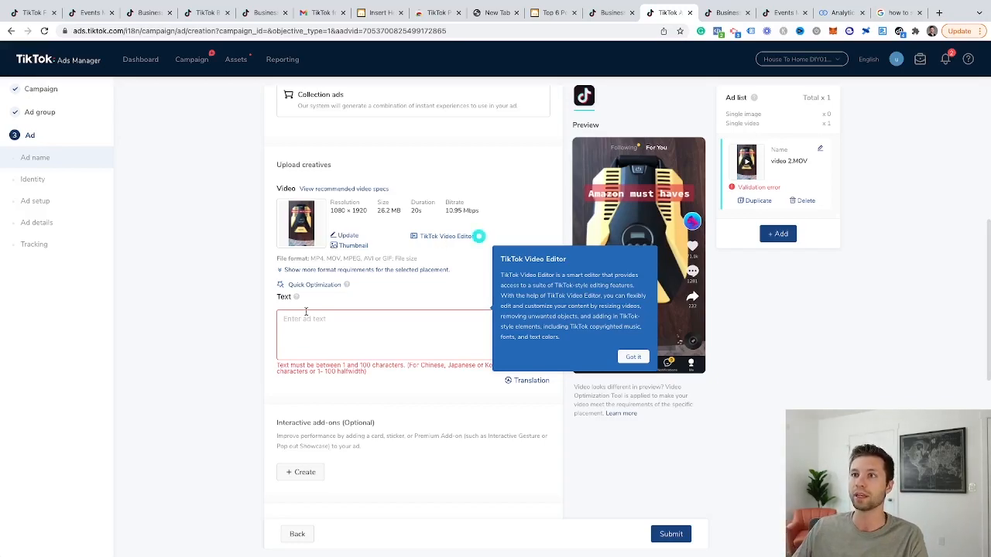
scroll(310, 312, down, 1)
click(341, 304)
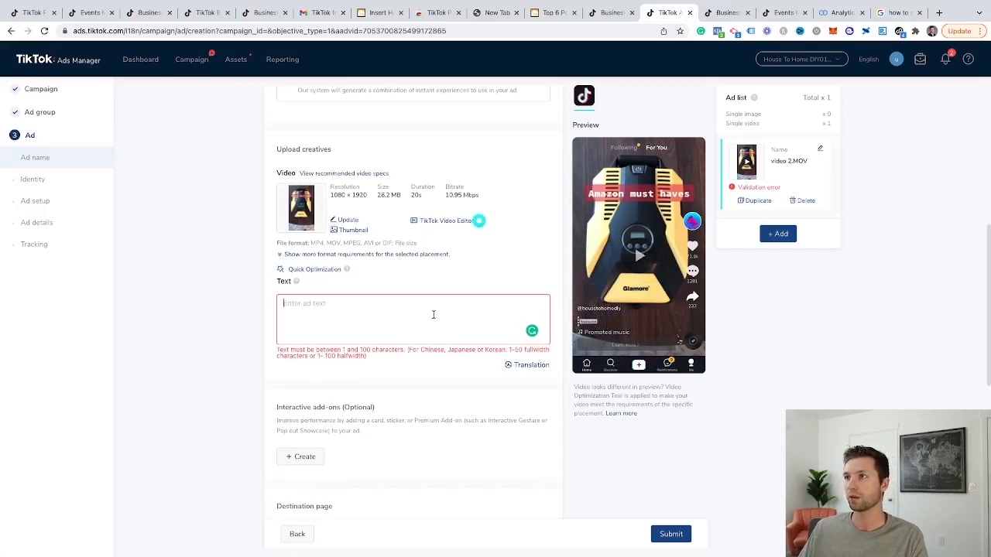
text(Every car owner needs this)
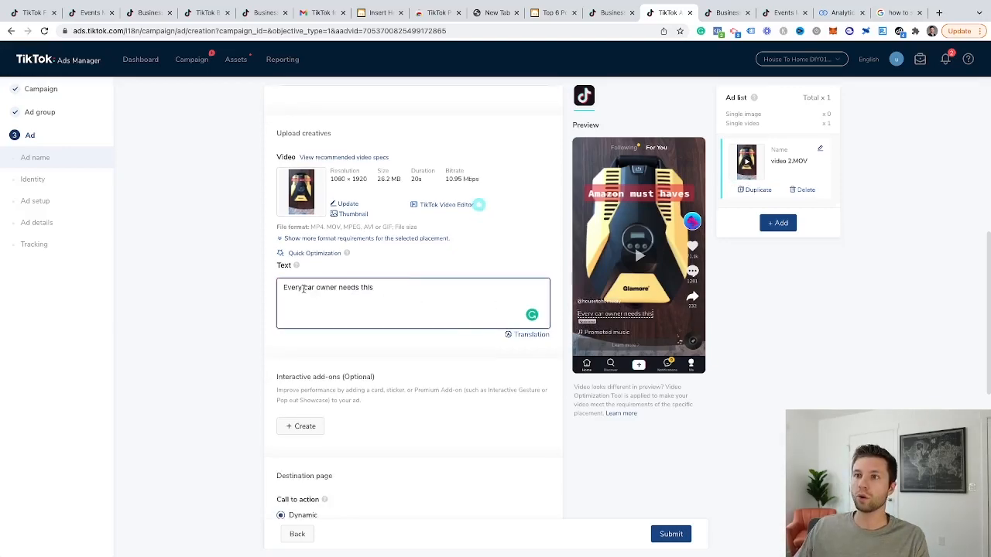
mouse_move(375, 288)
mouse_down()
mouse_move(272, 291)
mouse_move(380, 288)
mouse_up()
click(393, 285)
click(381, 288)
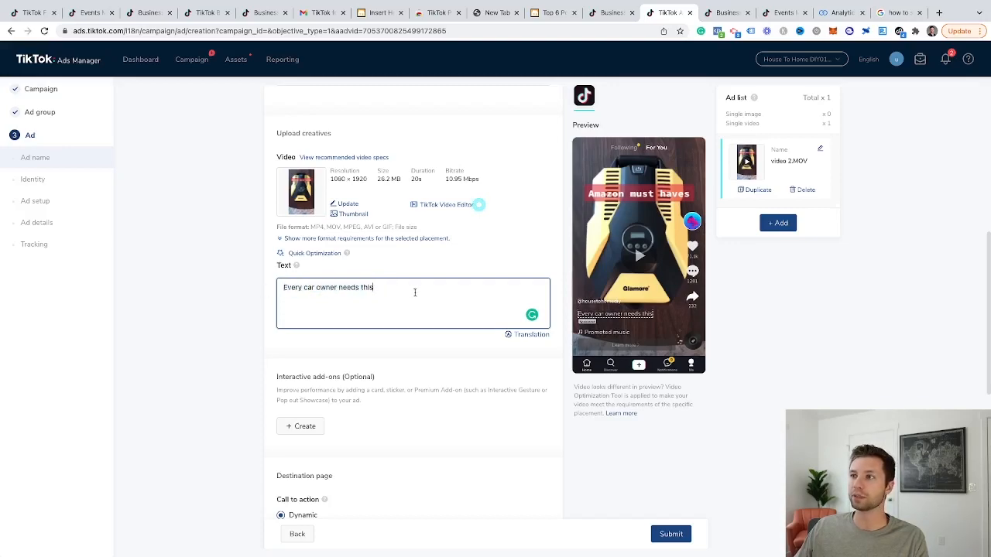
scroll(425, 288, down, 1)
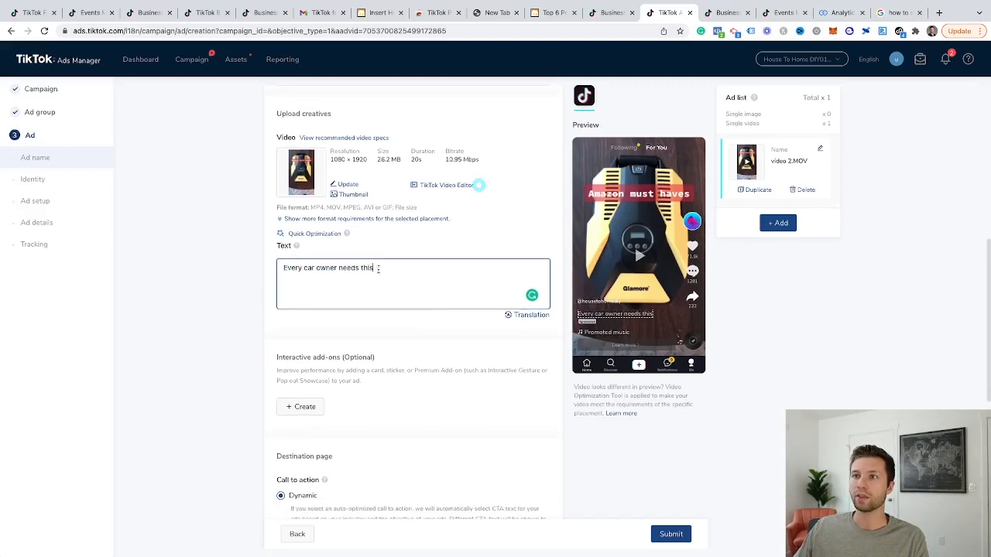
drag(377, 267, 256, 265)
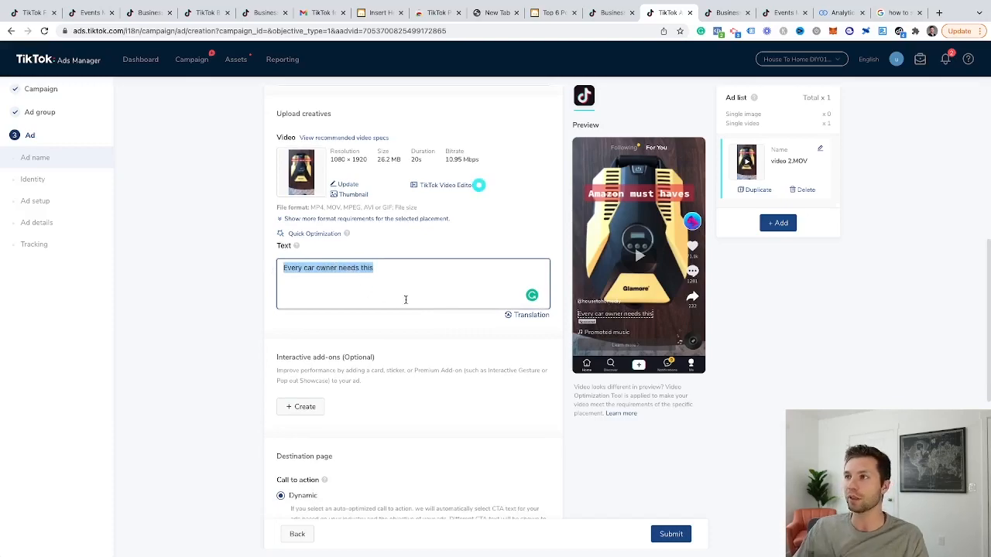
Exclude Sign up, Watch now, Interested and Apply now from the dynamic call-to-action text options and confirm the selection
scroll(335, 196, down, 3)
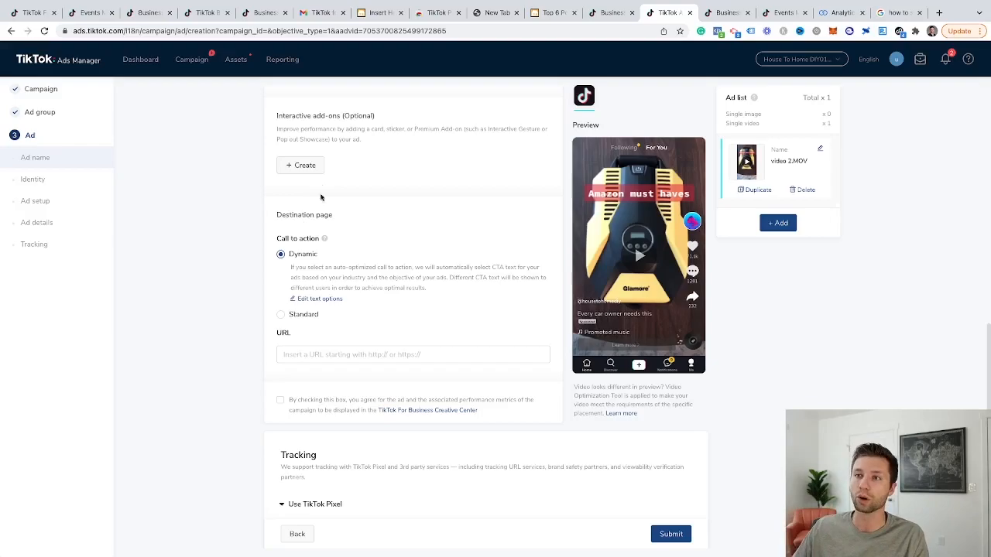
click(313, 300)
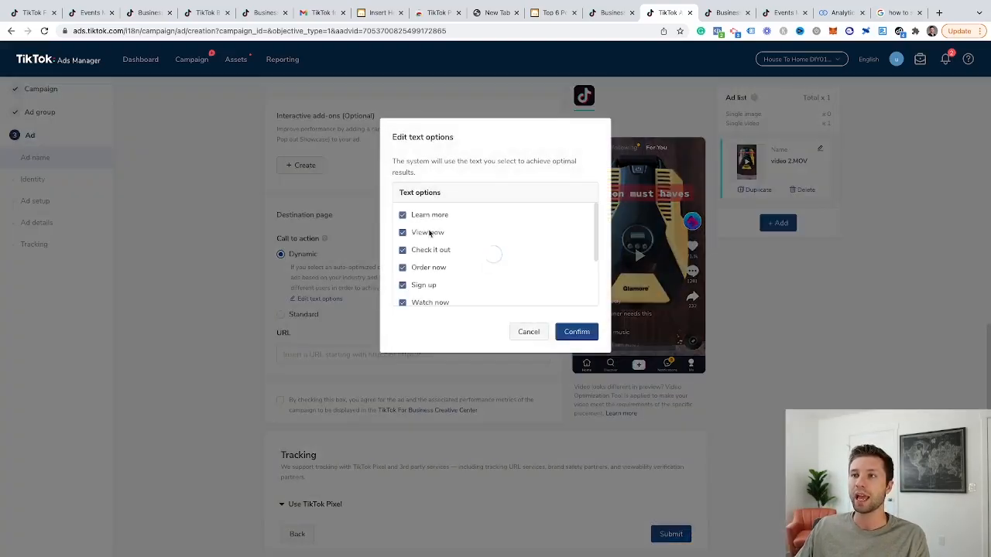
scroll(446, 241, down, 2)
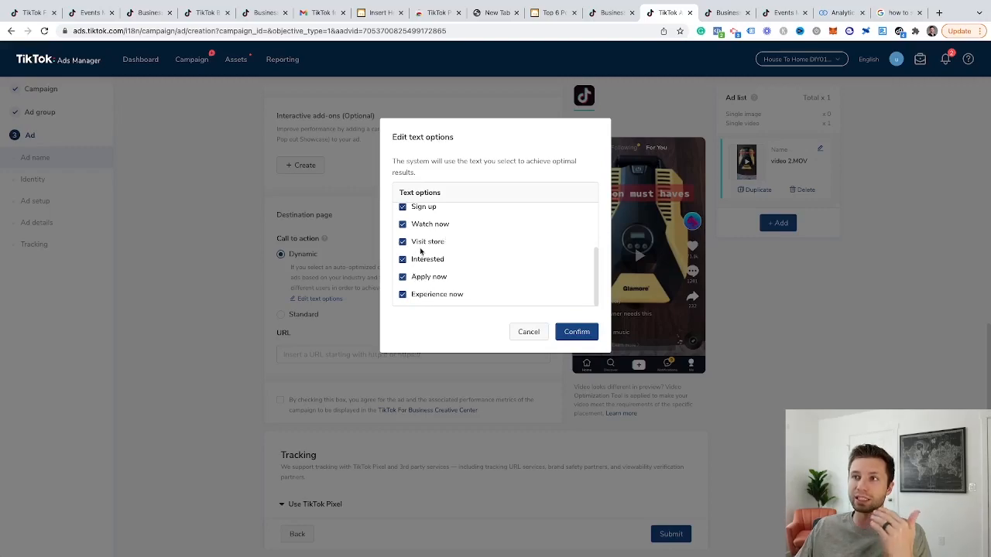
scroll(425, 256, up, 2)
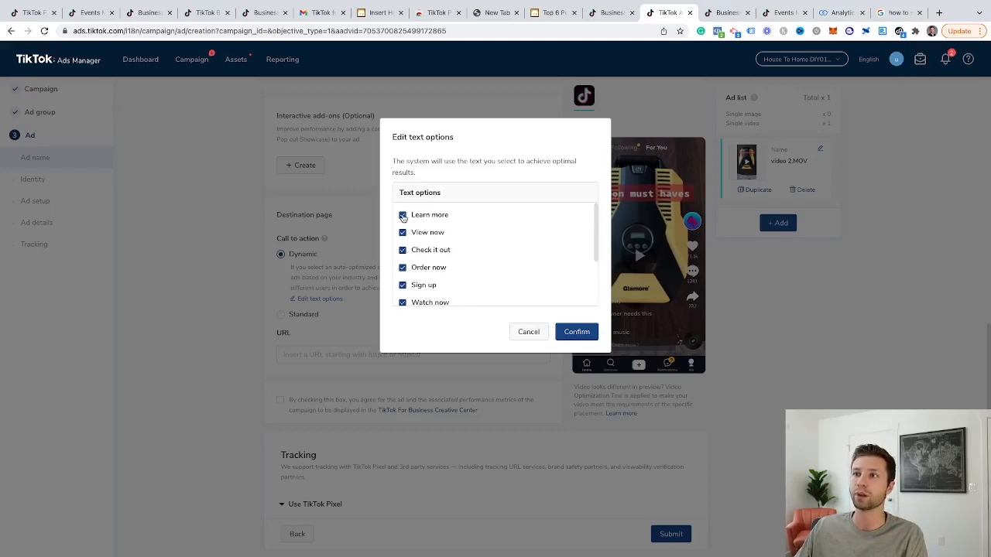
scroll(405, 238, down, 2)
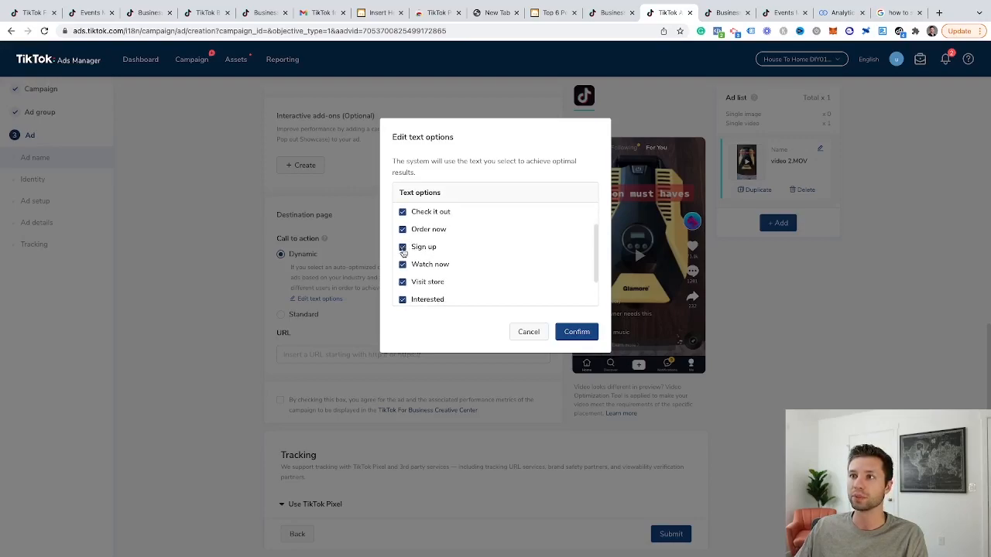
scroll(418, 250, down, 1)
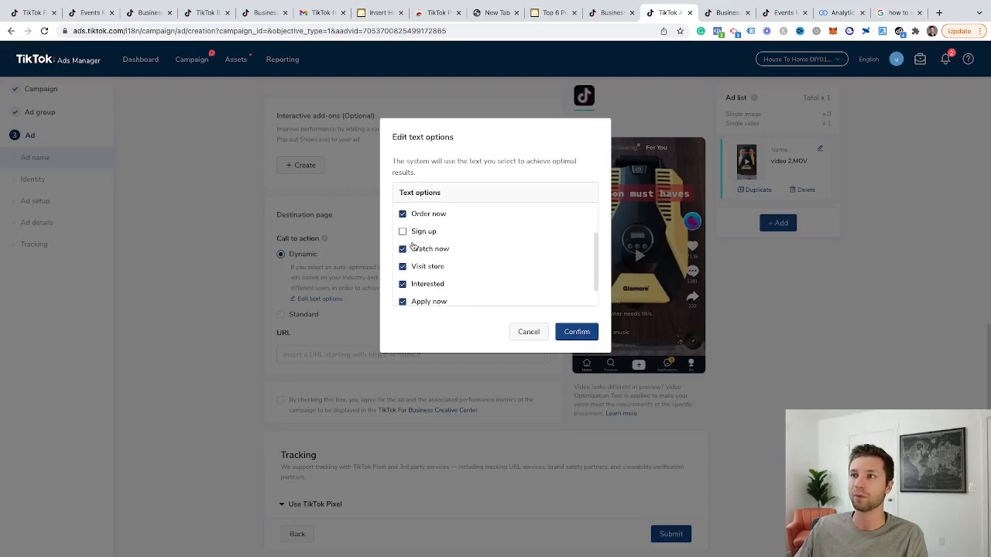
scroll(414, 244, up, 1)
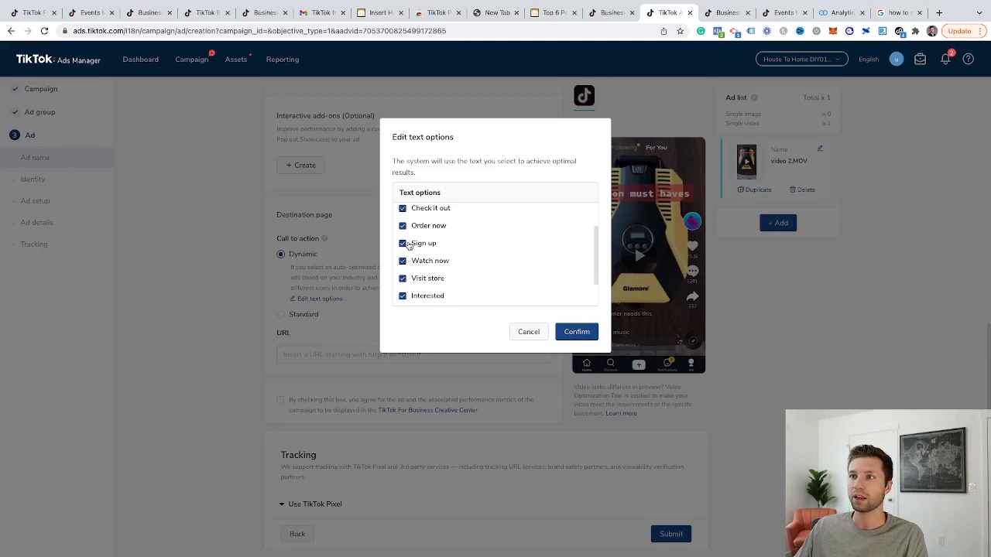
click(402, 243)
scroll(403, 239, down, 2)
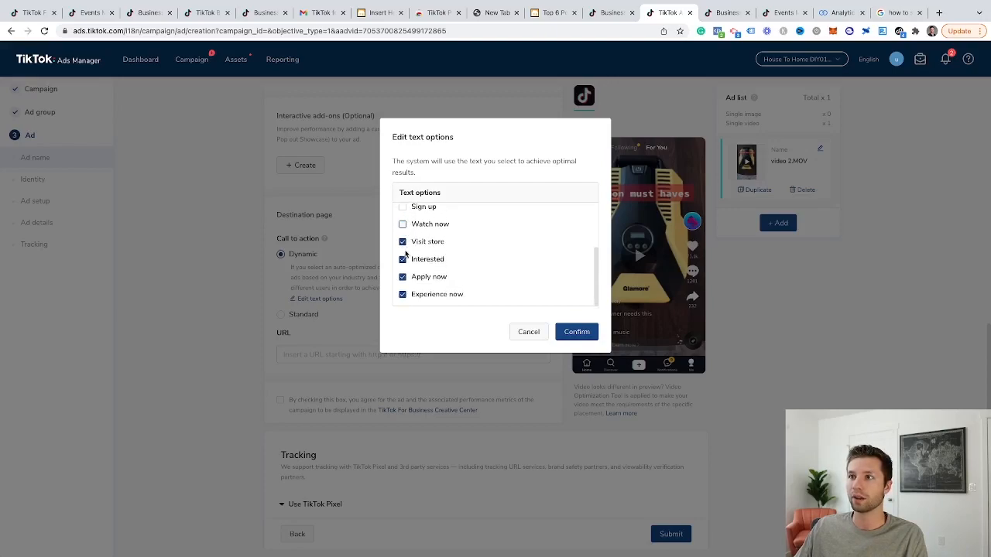
click(402, 278)
click(402, 259)
scroll(404, 251, up, 2)
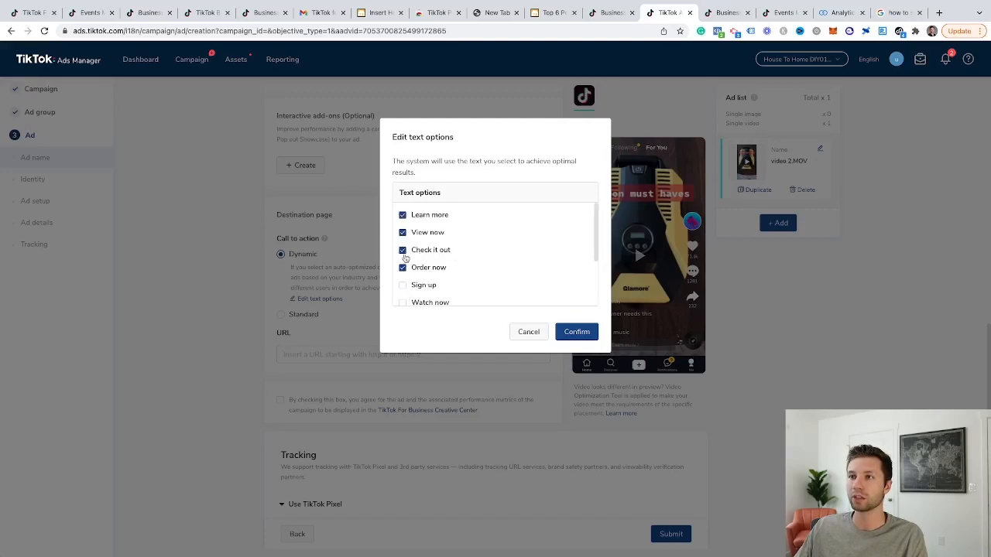
click(577, 332)
Copy the web address of the House To Home DIY post on the top 6 power tools for beginners
click(396, 341)
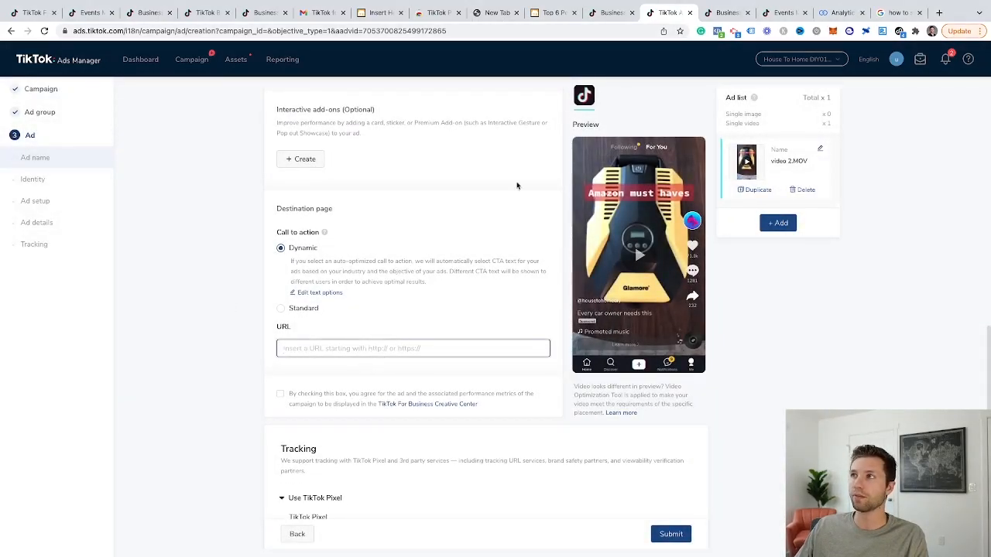
click(545, 14)
scroll(275, 161, up, 1)
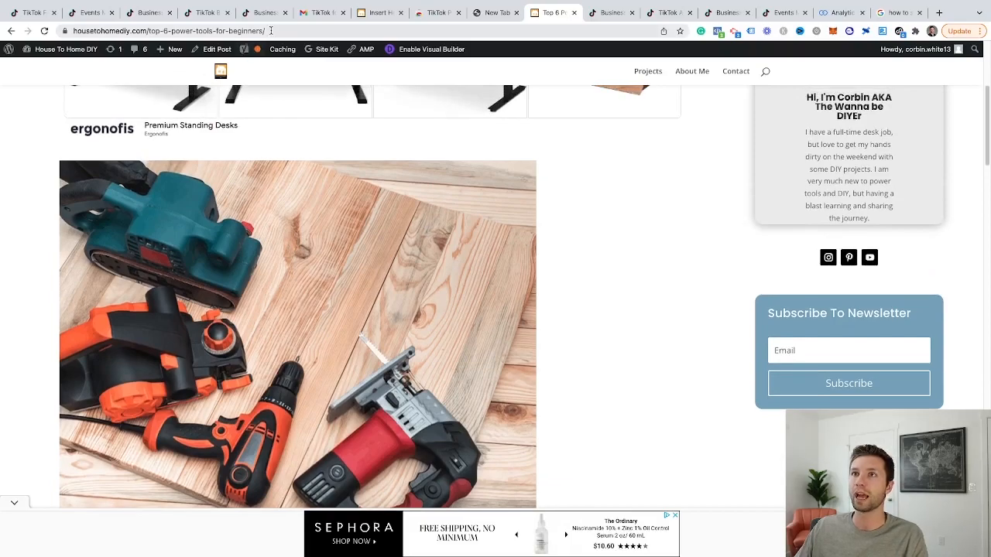
click(270, 30)
key(ctrl+c)
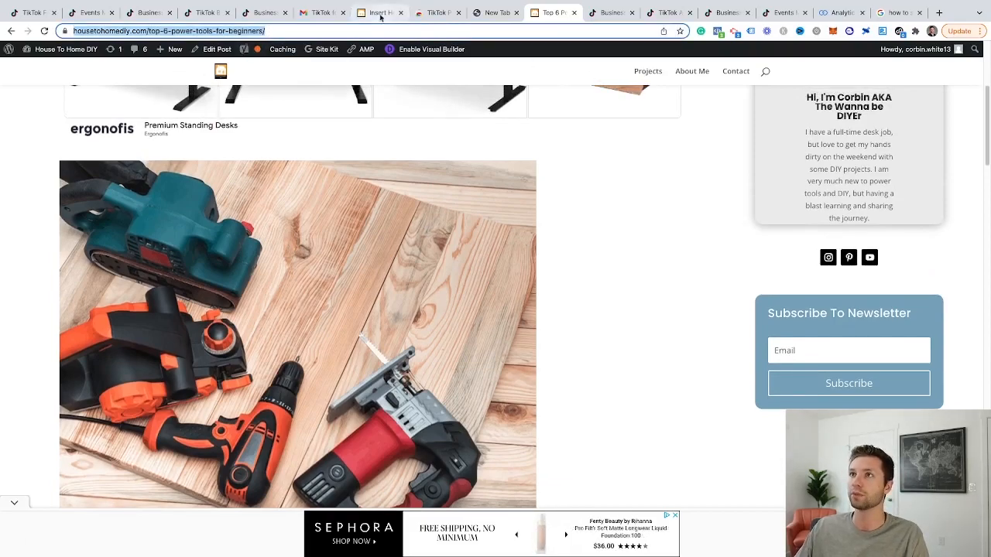
scroll(479, 258, down, 3)
scroll(521, 248, up, 4)
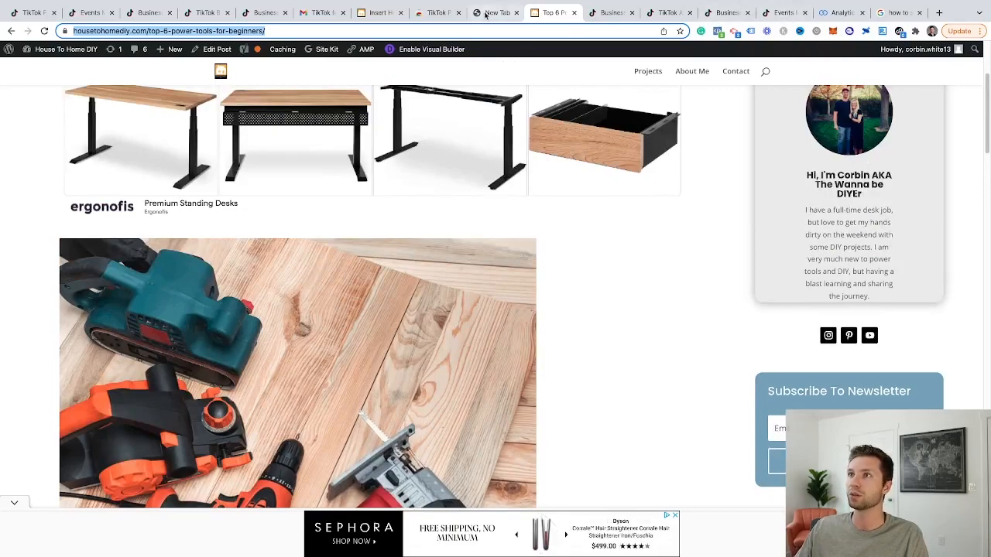
click(436, 13)
click(379, 13)
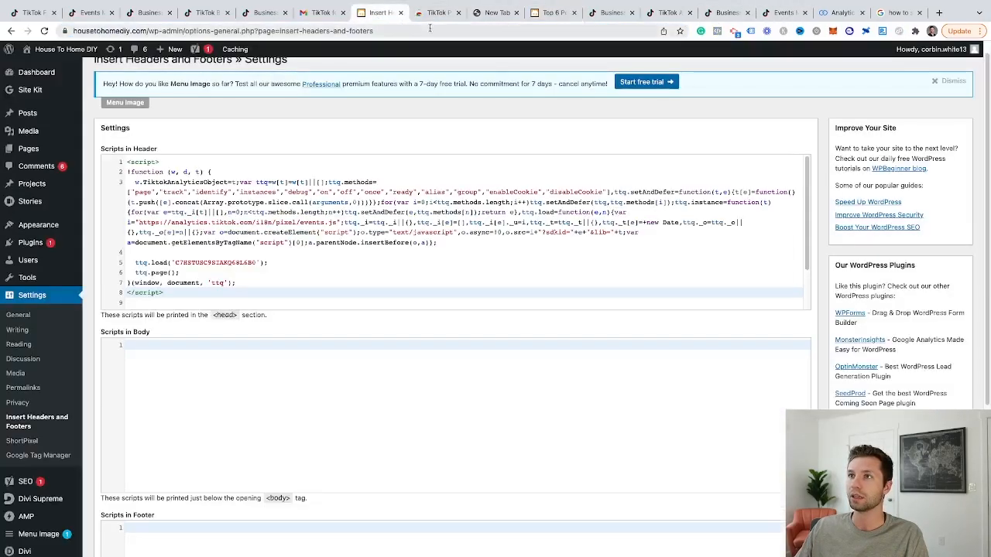
click(445, 13)
click(621, 13)
click(670, 13)
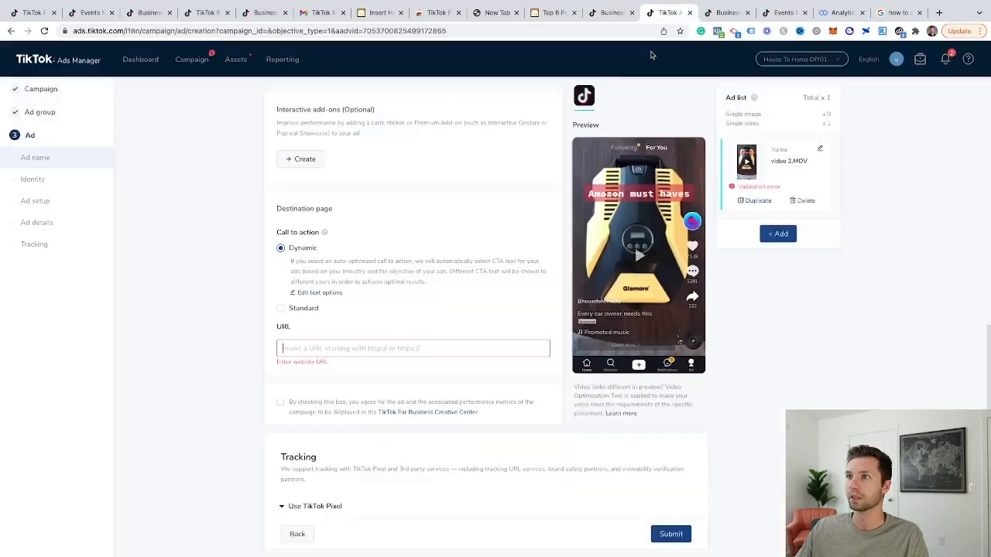
key(ctrl+v)
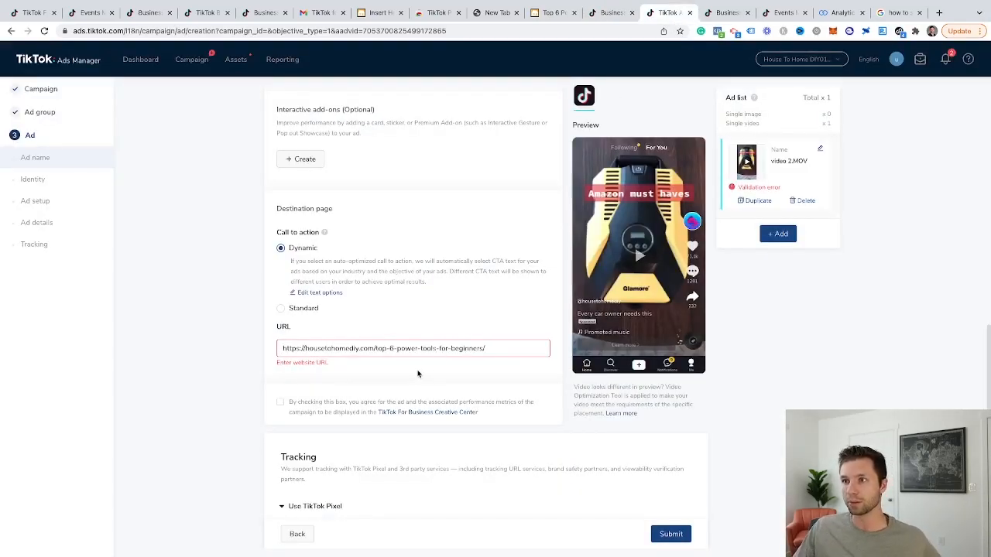
Agree to have the ad and its campaign performance metrics displayed in the TikTok For Business Creative Center
scroll(377, 365, down, 2)
scroll(333, 314, down, 1)
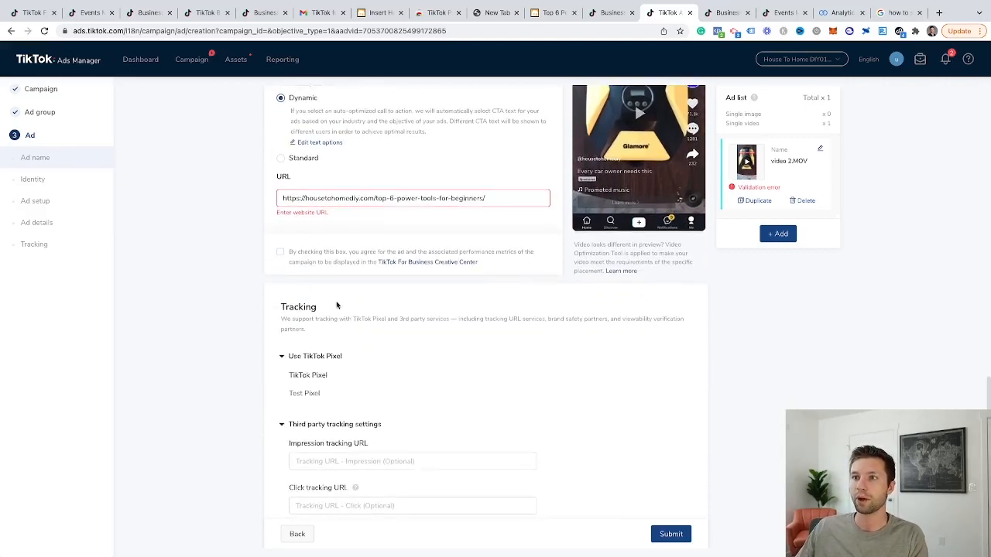
click(281, 254)
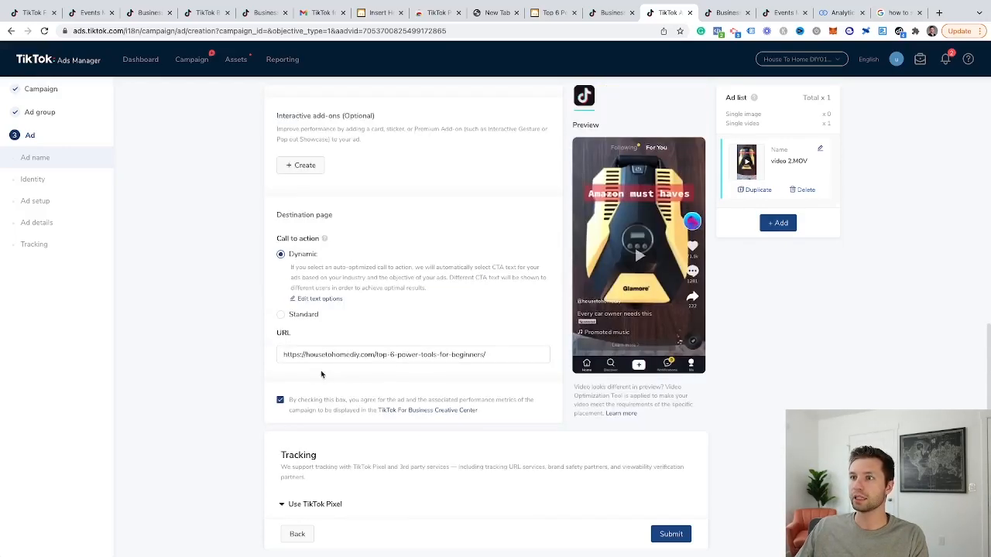
Examine the ad's tracking settings, including the TikTok pixel in use and the optional third-party tracking URLs
scroll(374, 344, down, 3)
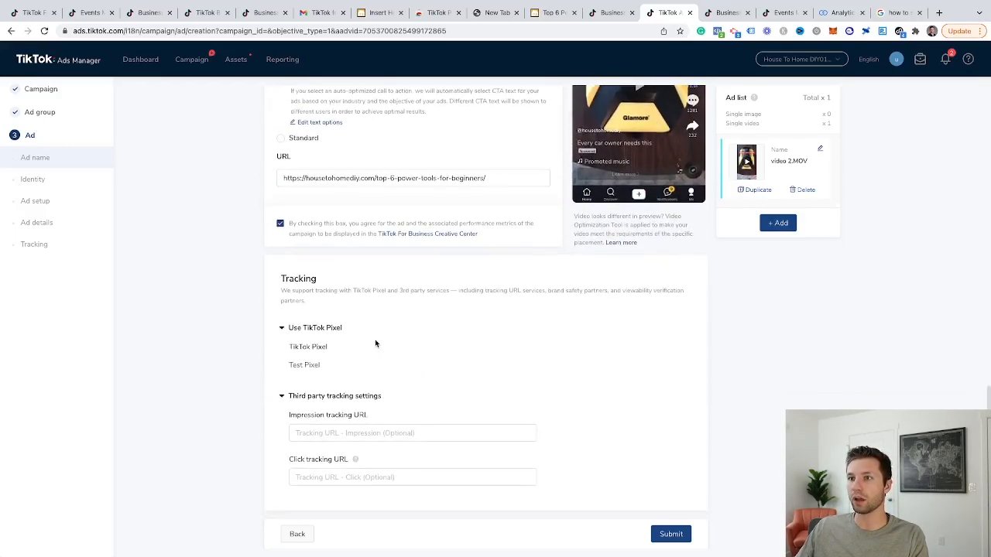
click(281, 329)
click(288, 367)
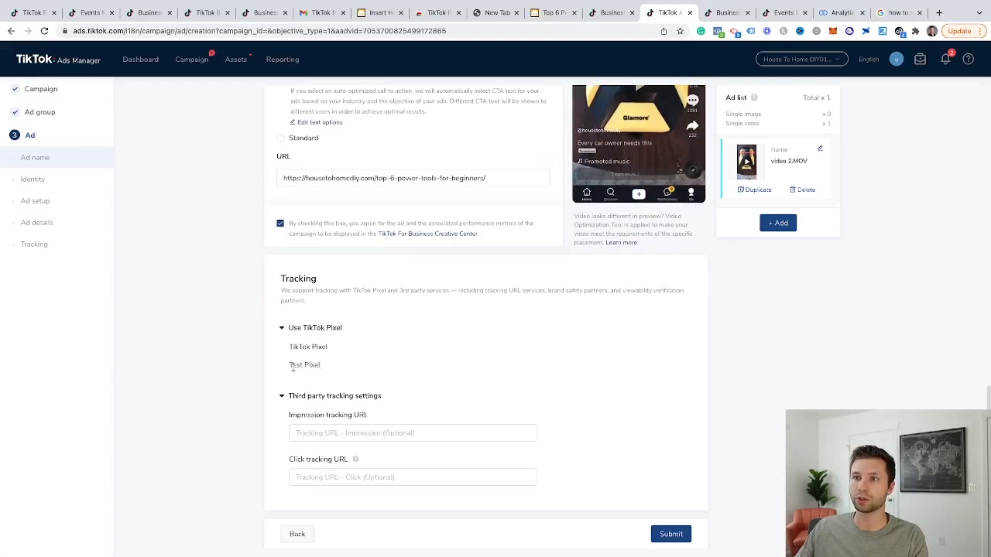
drag(289, 364, 311, 364)
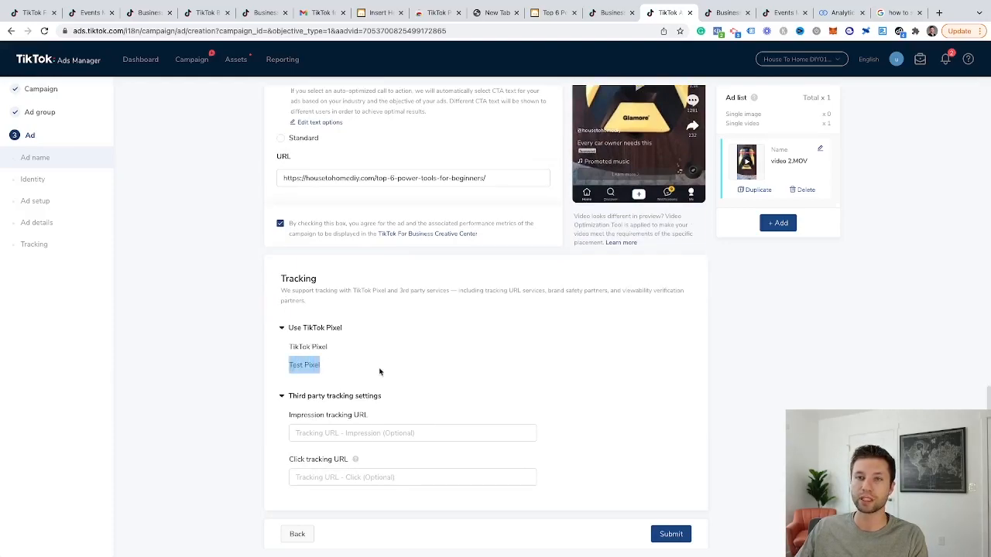
click(363, 435)
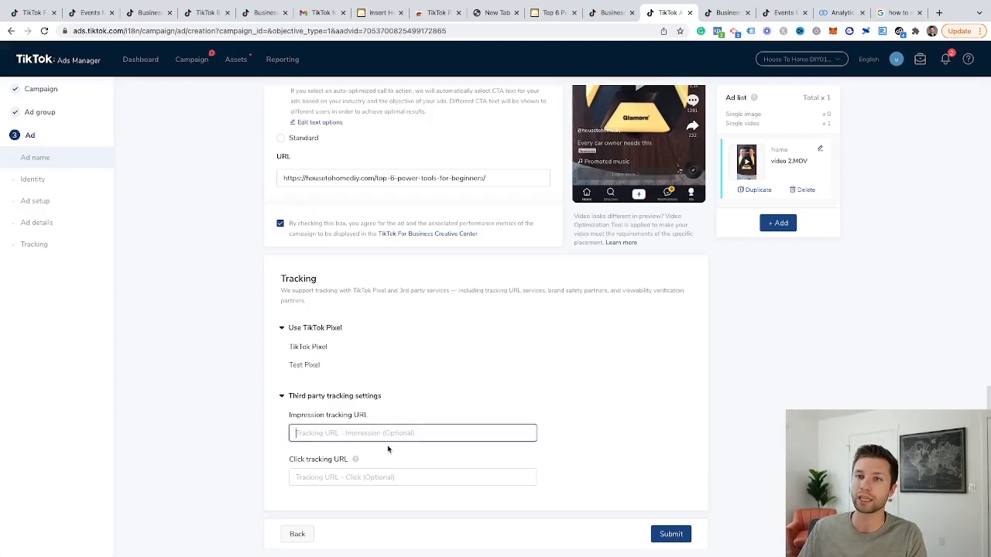
Play and pause the video ad's preview, and review the ad's settings from its name and identity through to tracking
scroll(640, 332, up, 10)
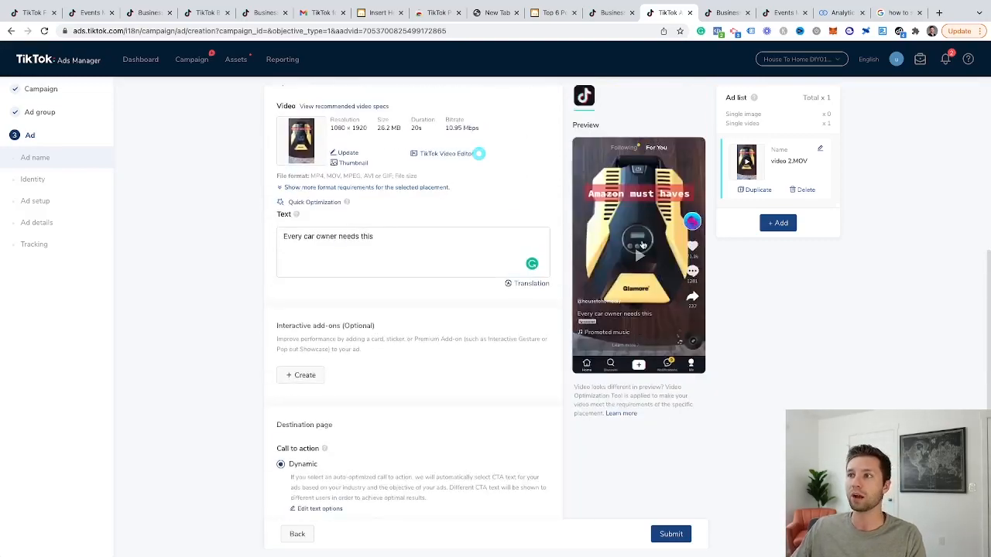
click(640, 255)
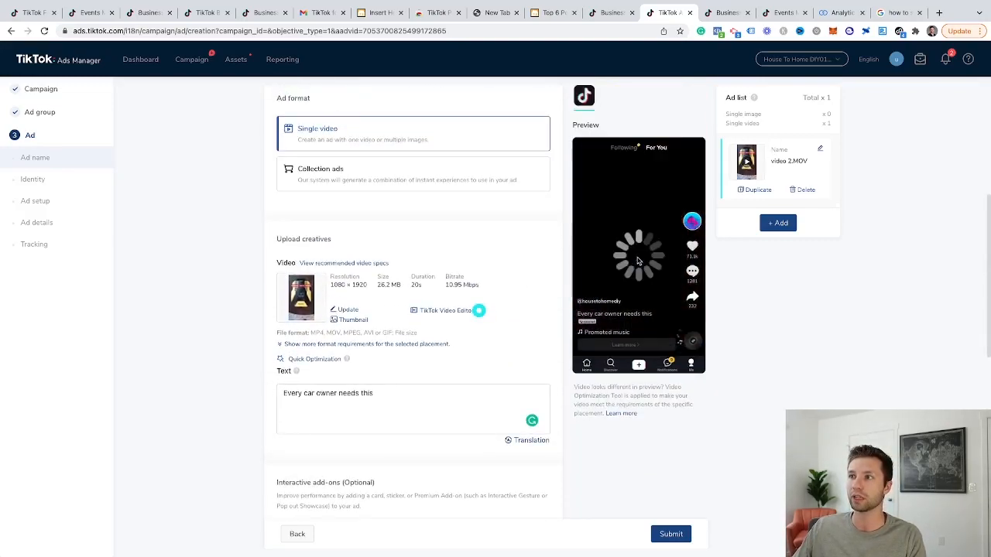
click(636, 259)
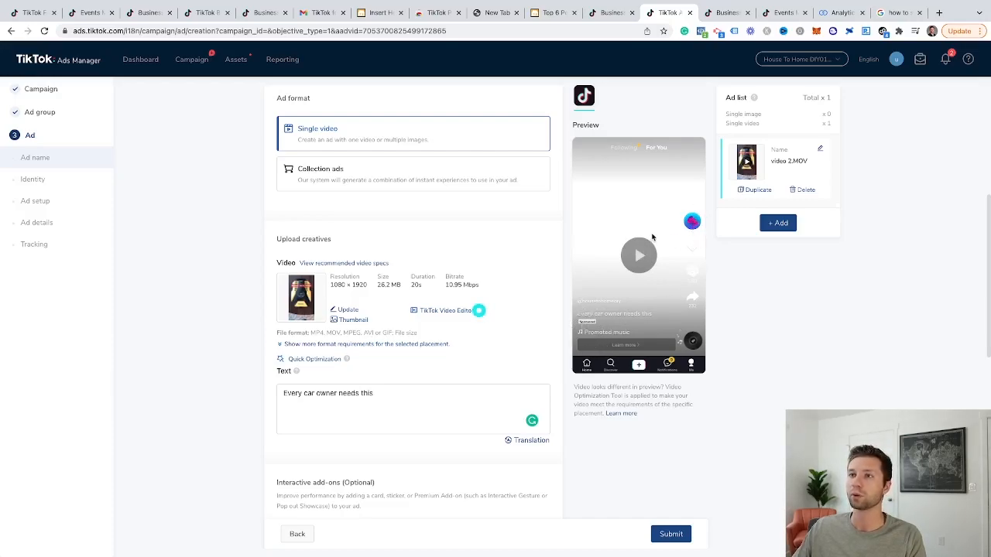
scroll(647, 232, up, 4)
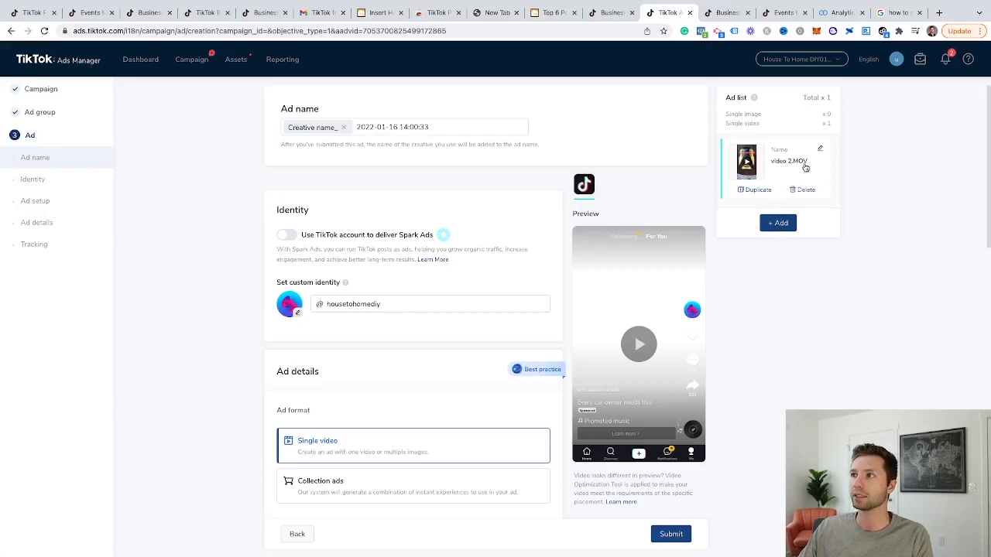
scroll(476, 216, down, 15)
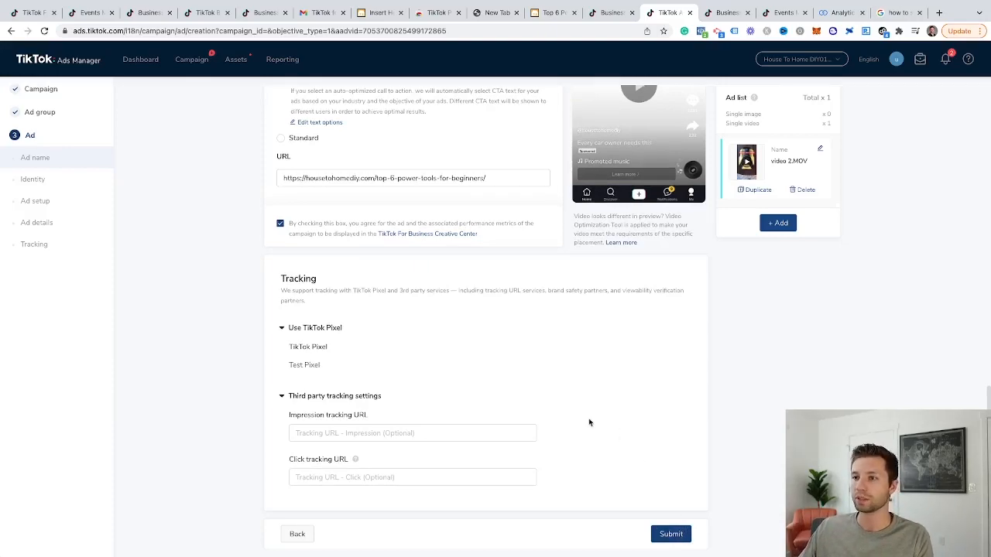
scroll(624, 418, up, 2)
scroll(672, 453, up, 1)
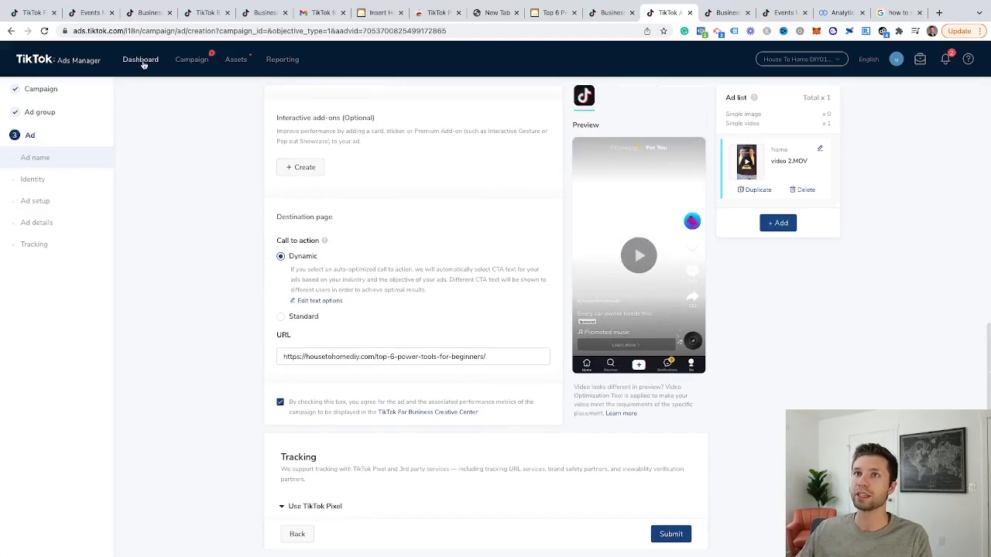
Leave the ad creation page for the dashboard and open the campaign management page
click(142, 60)
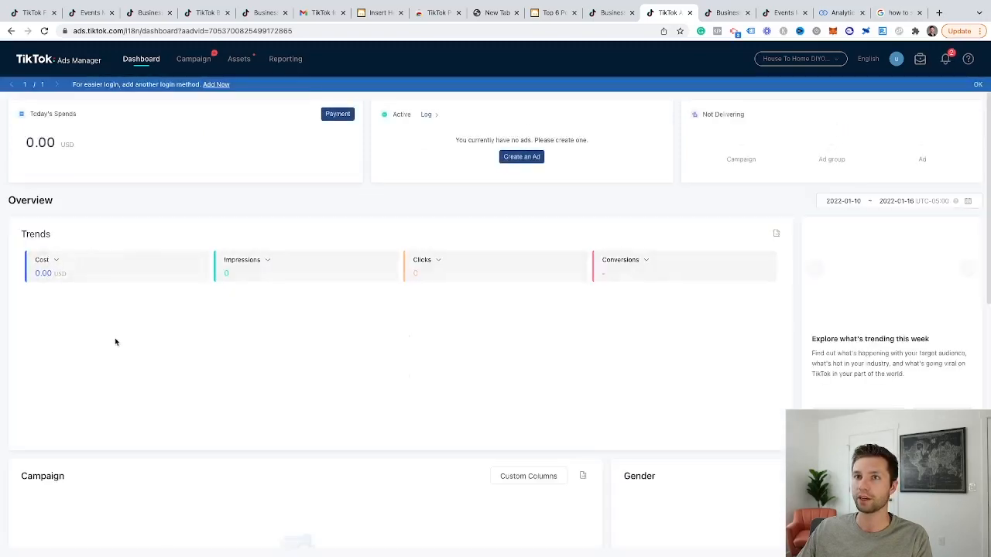
click(192, 62)
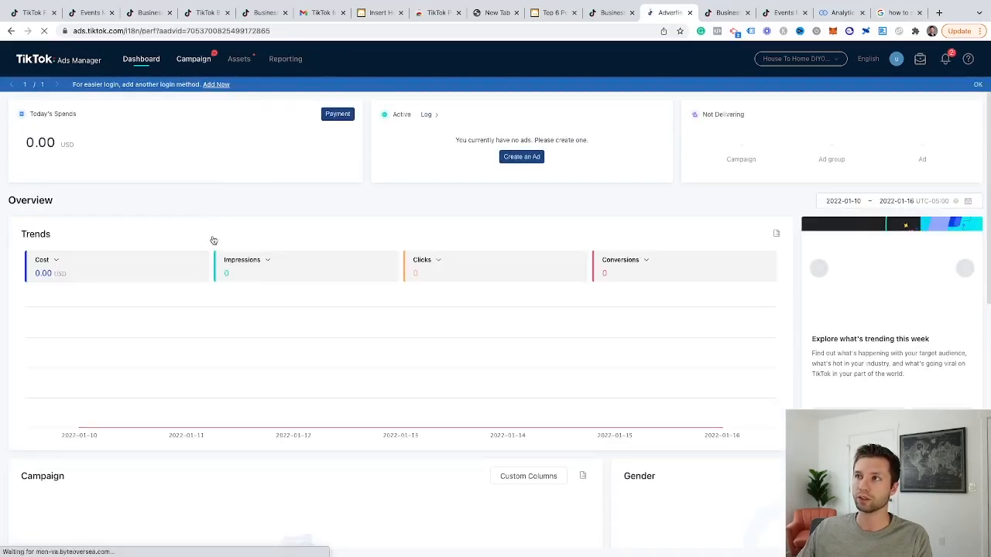